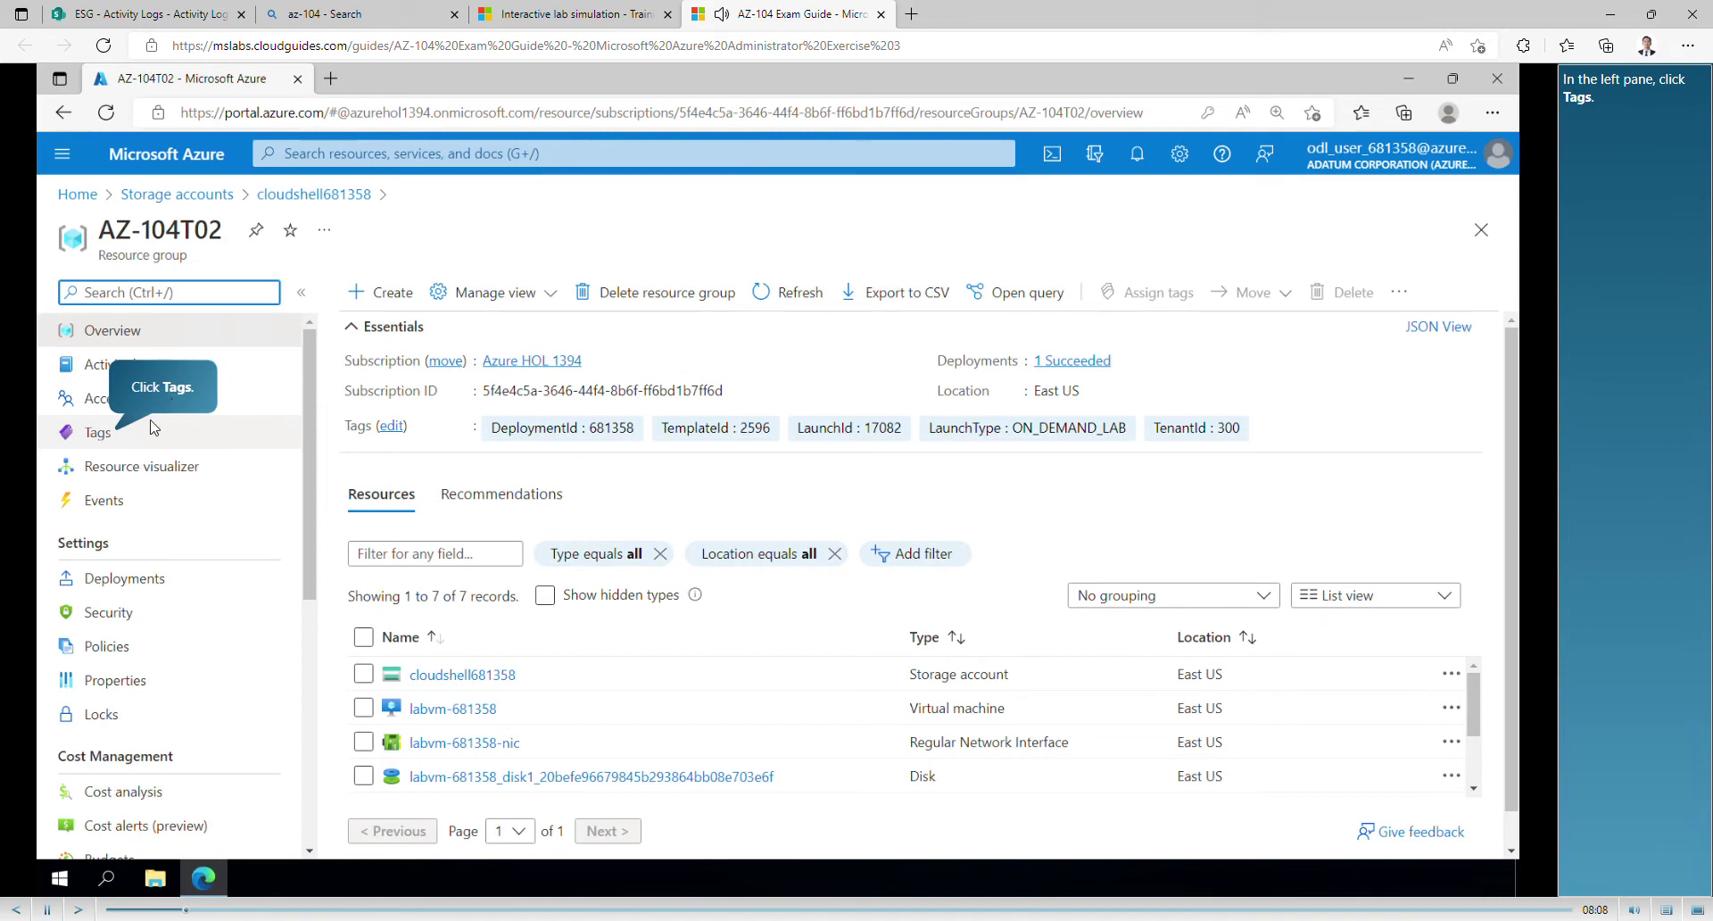
Step: Add a tag named Role with the value Infra to the AZ-104T02 resource group and apply it
left_click(98, 432)
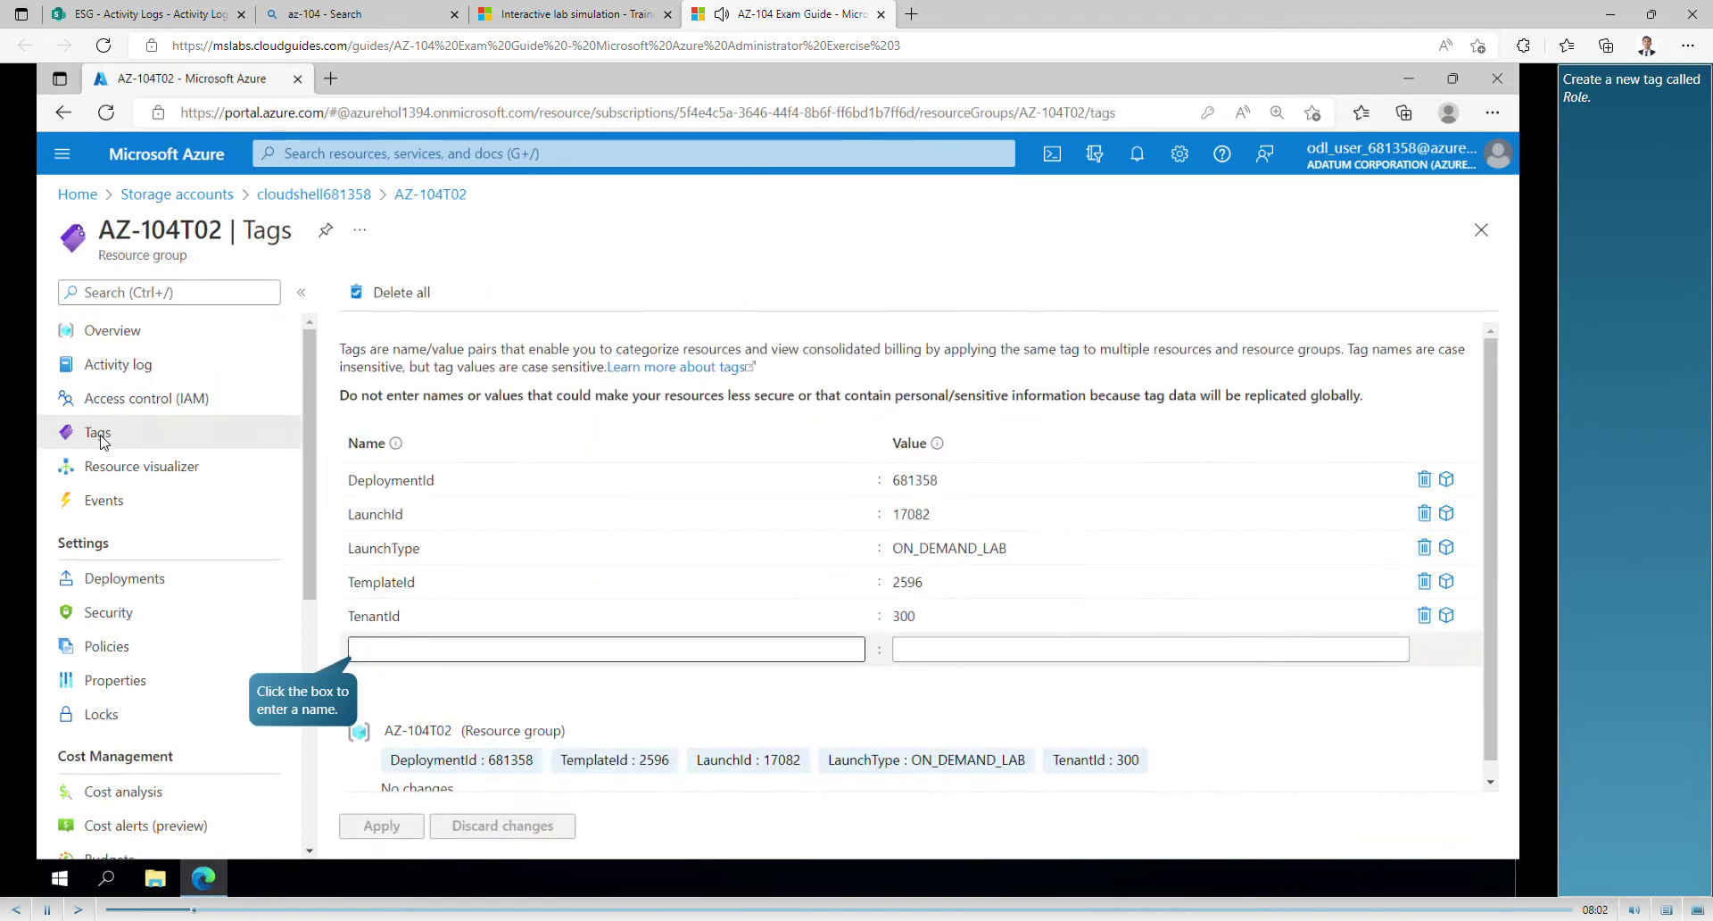
left_click(429, 657)
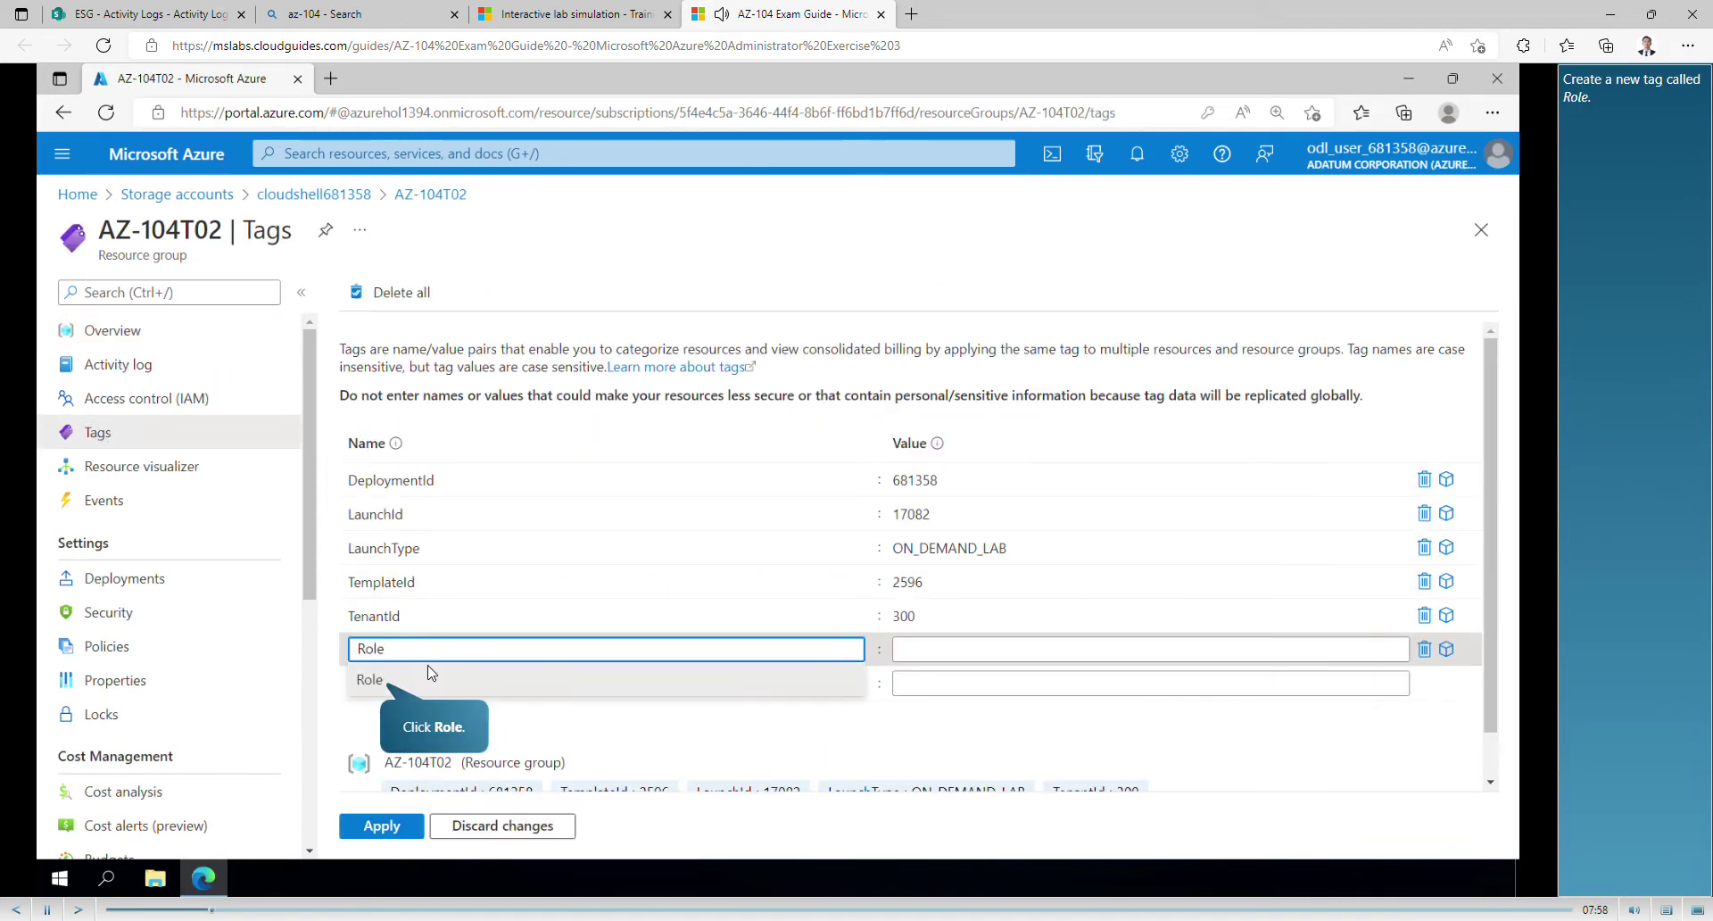
left_click(566, 689)
left_click(972, 649)
type("Infra")
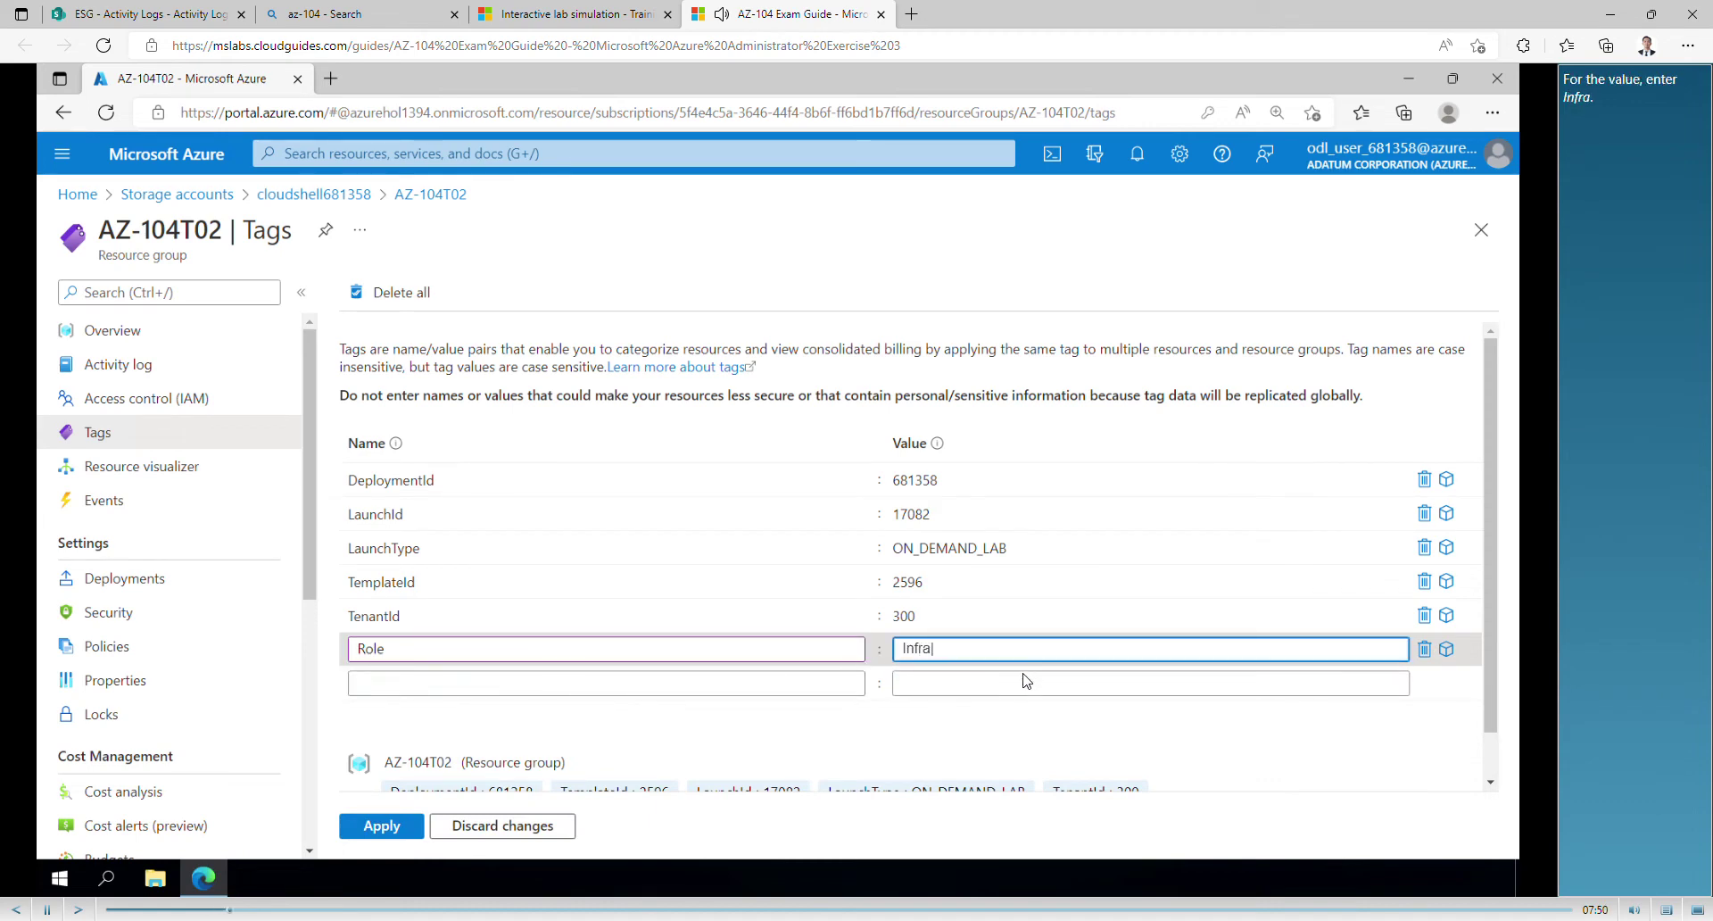
left_click(382, 825)
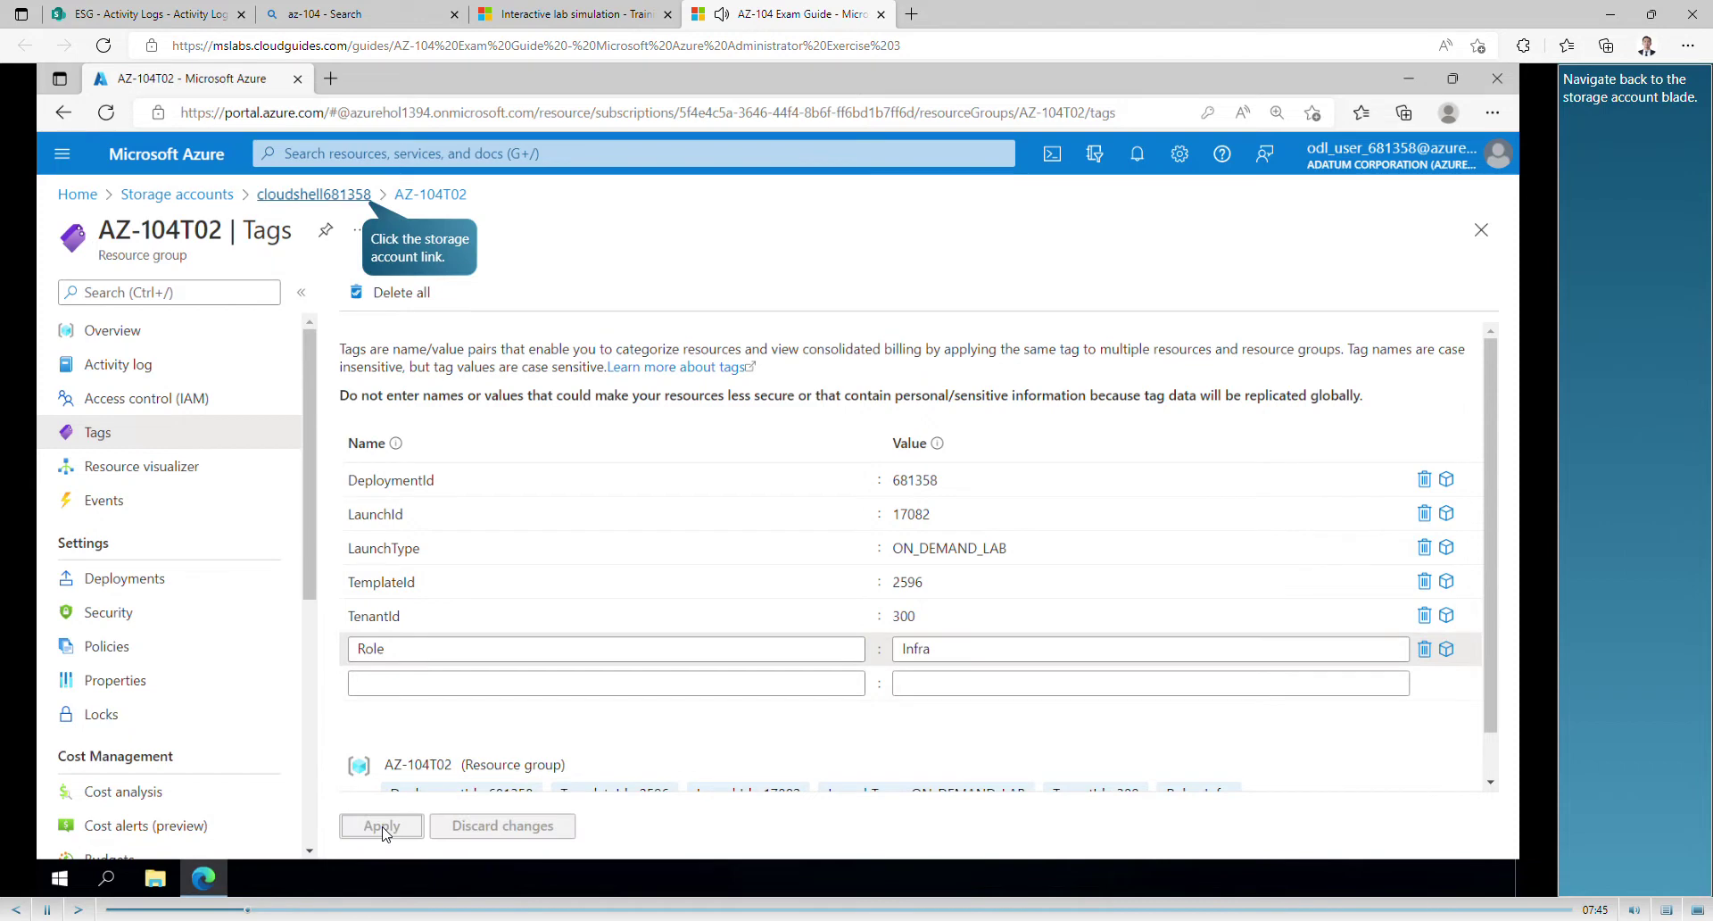
Step: Review the cloudshell681358 storage account's overview and tags, and continue to Task 2 of the lab
left_click(327, 203)
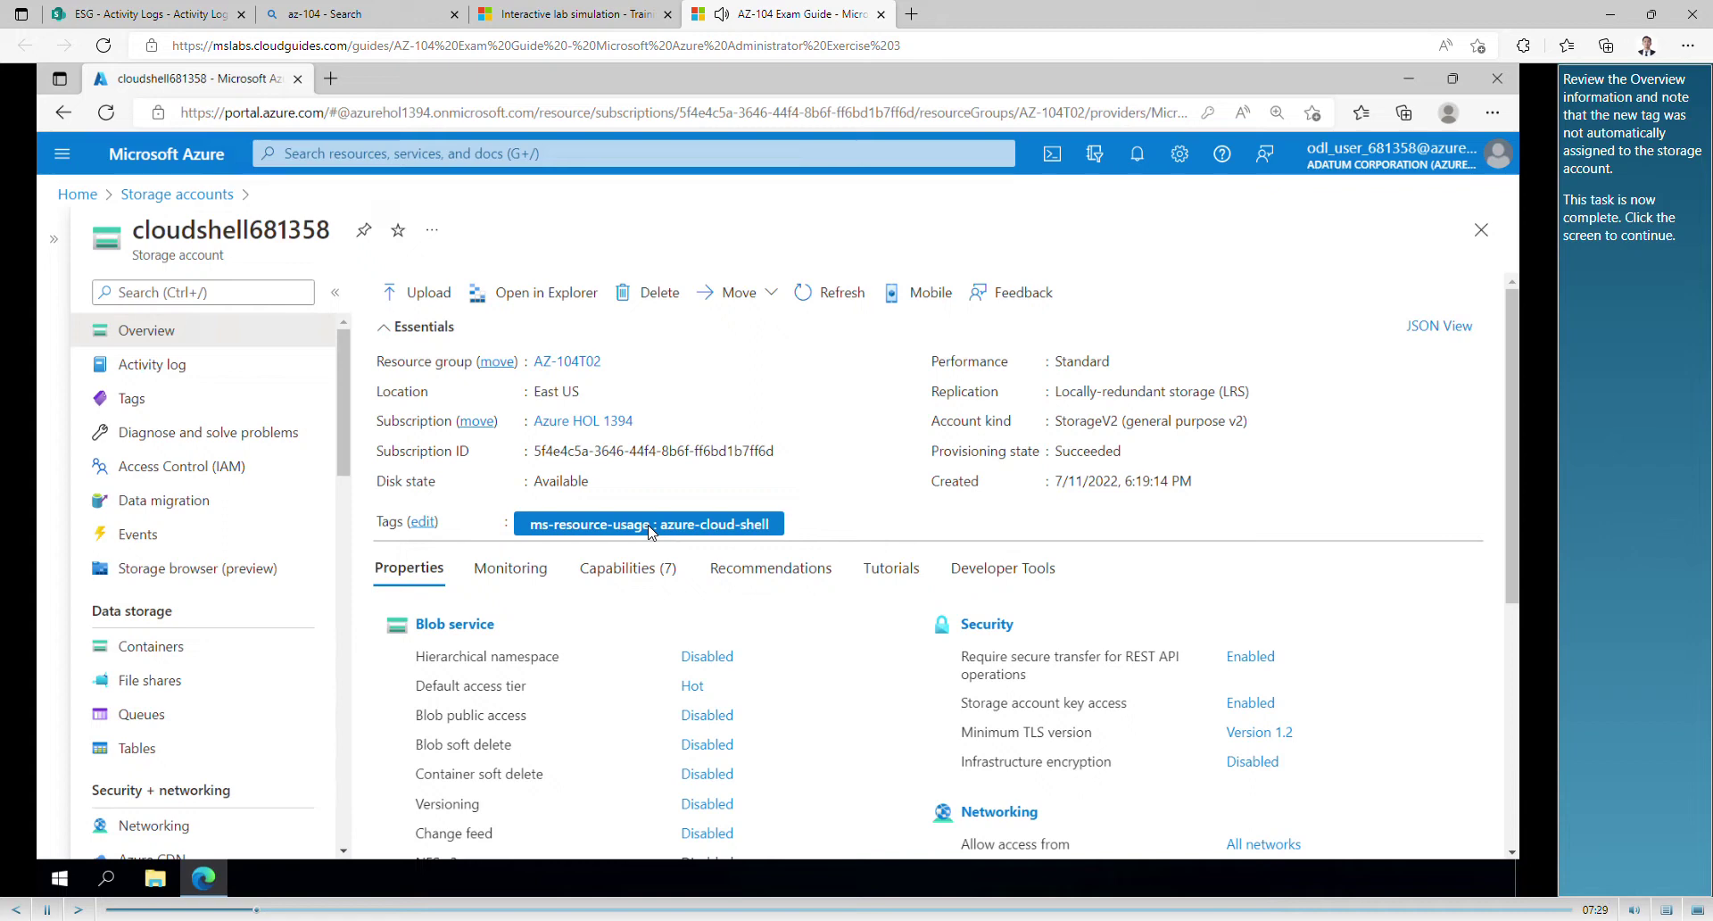
left_click(679, 222)
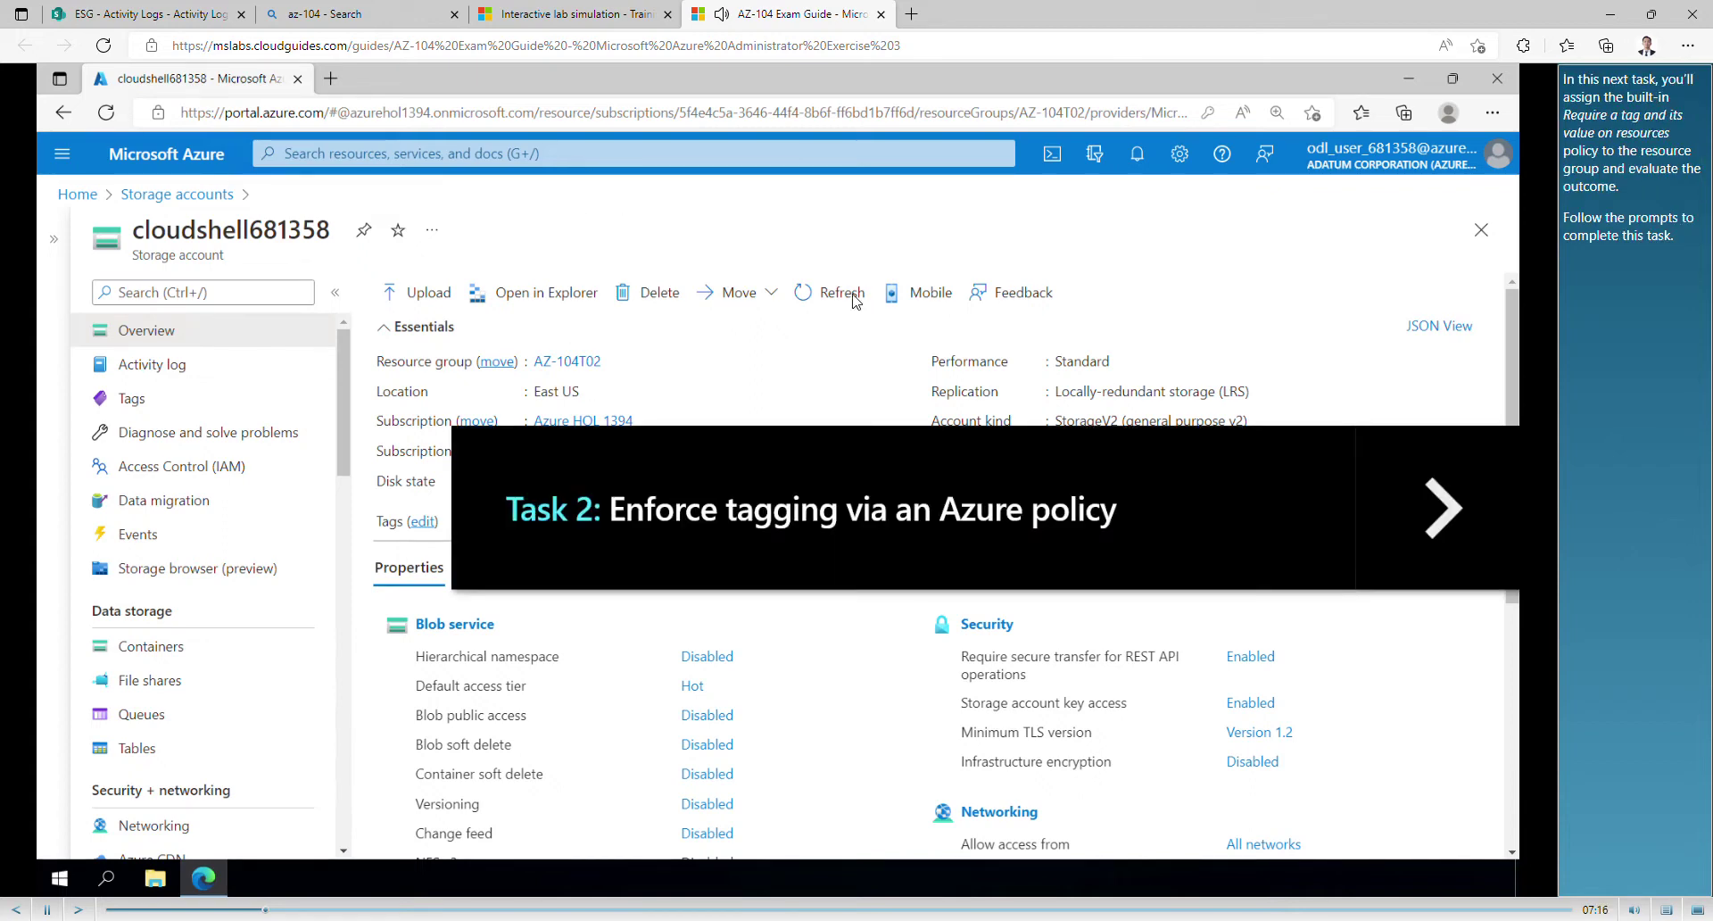
left_click(1443, 508)
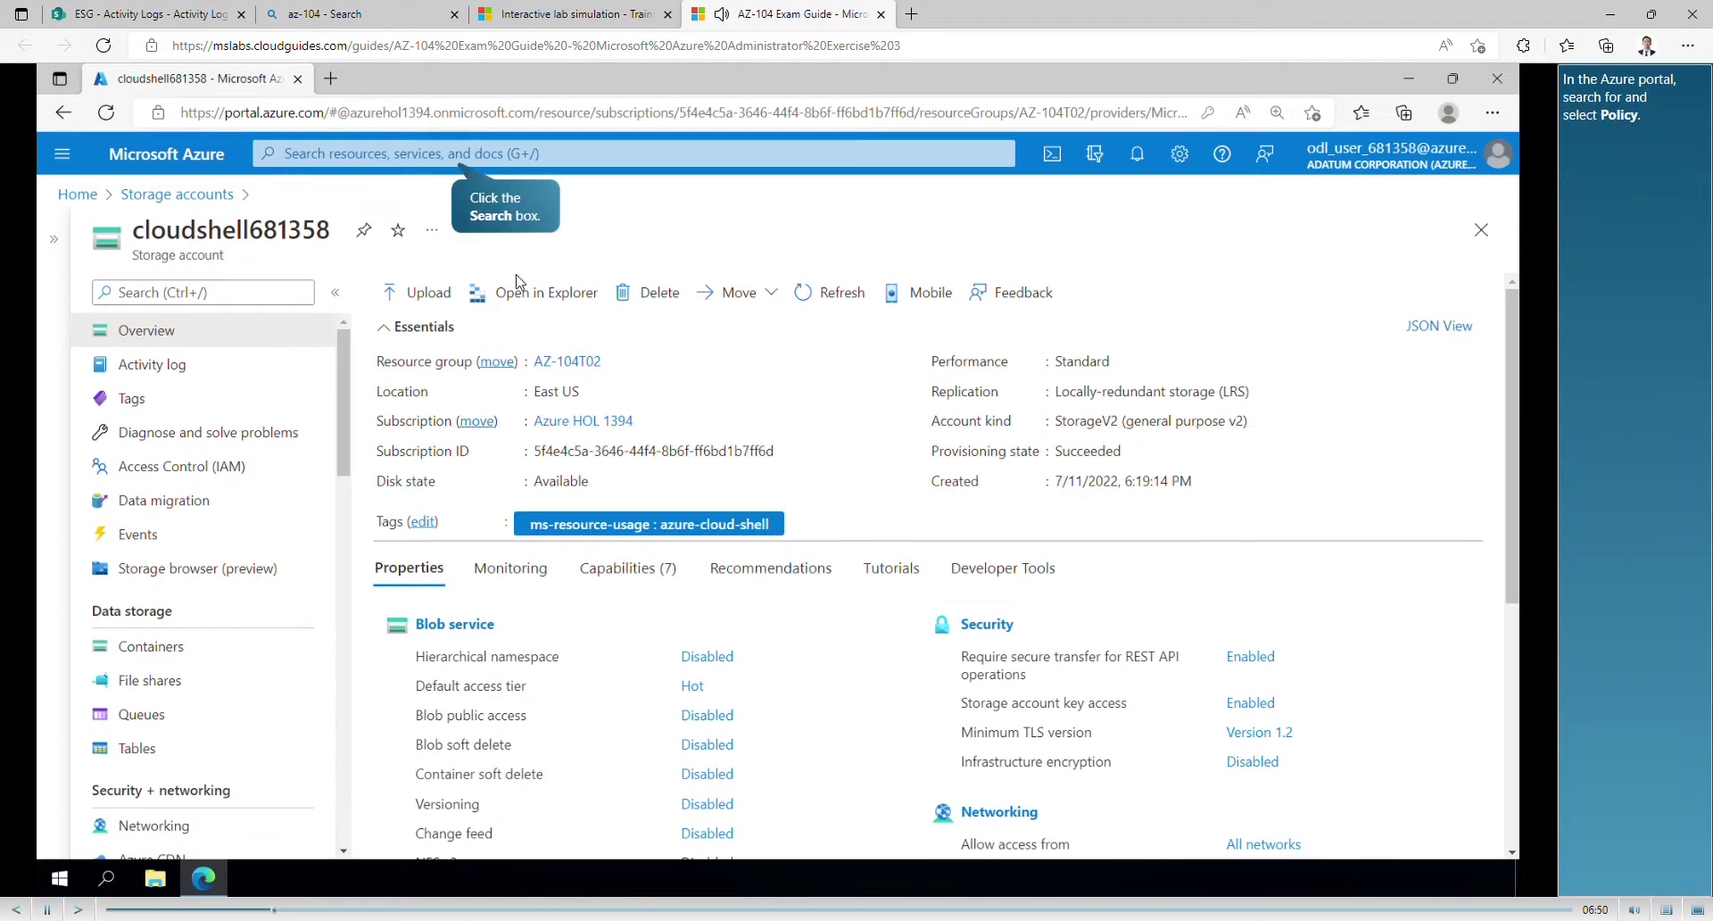
Step: Search the portal for Policy and open the service's list of policy definitions
left_click(480, 157)
type("Policy")
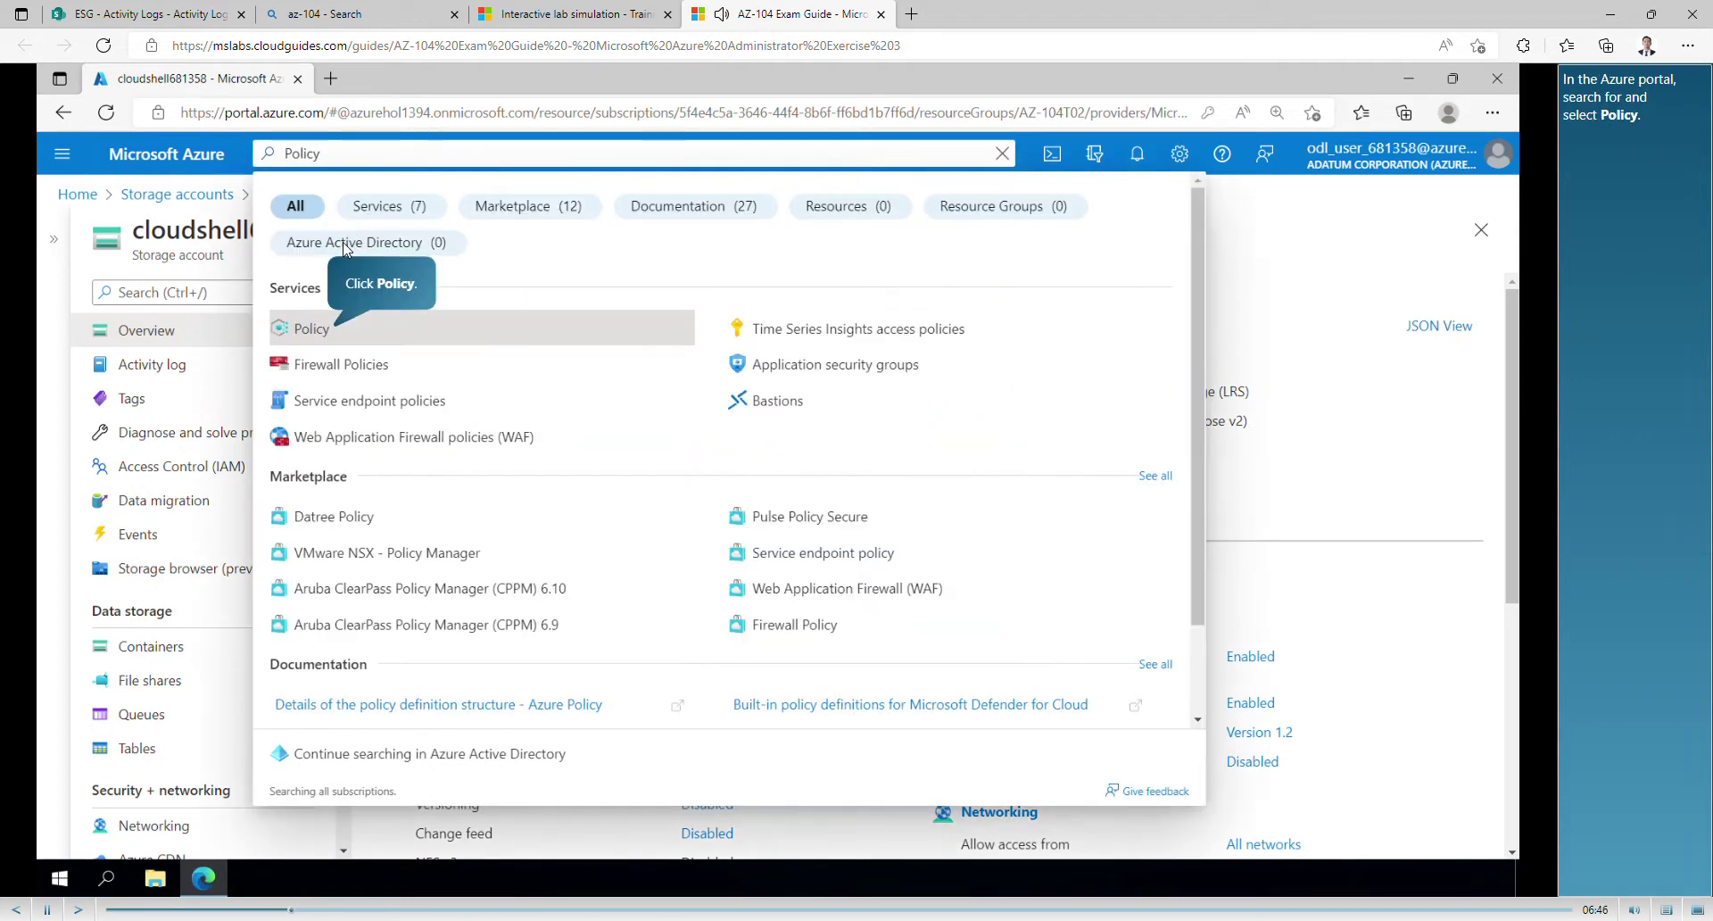
left_click(312, 331)
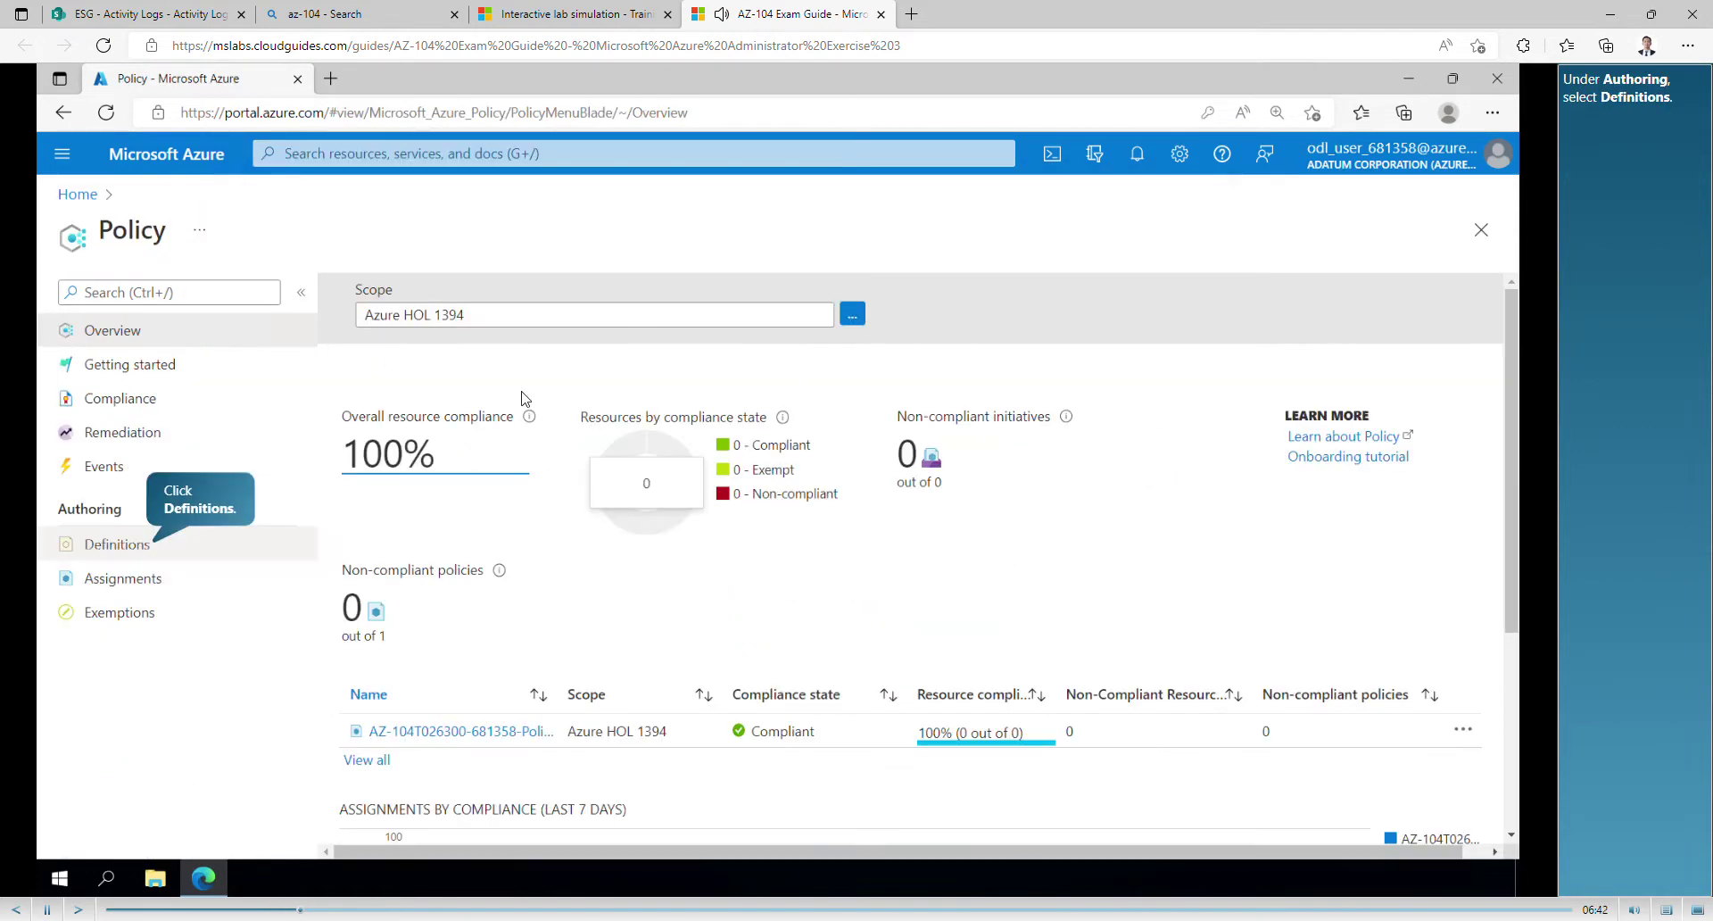
left_click(123, 551)
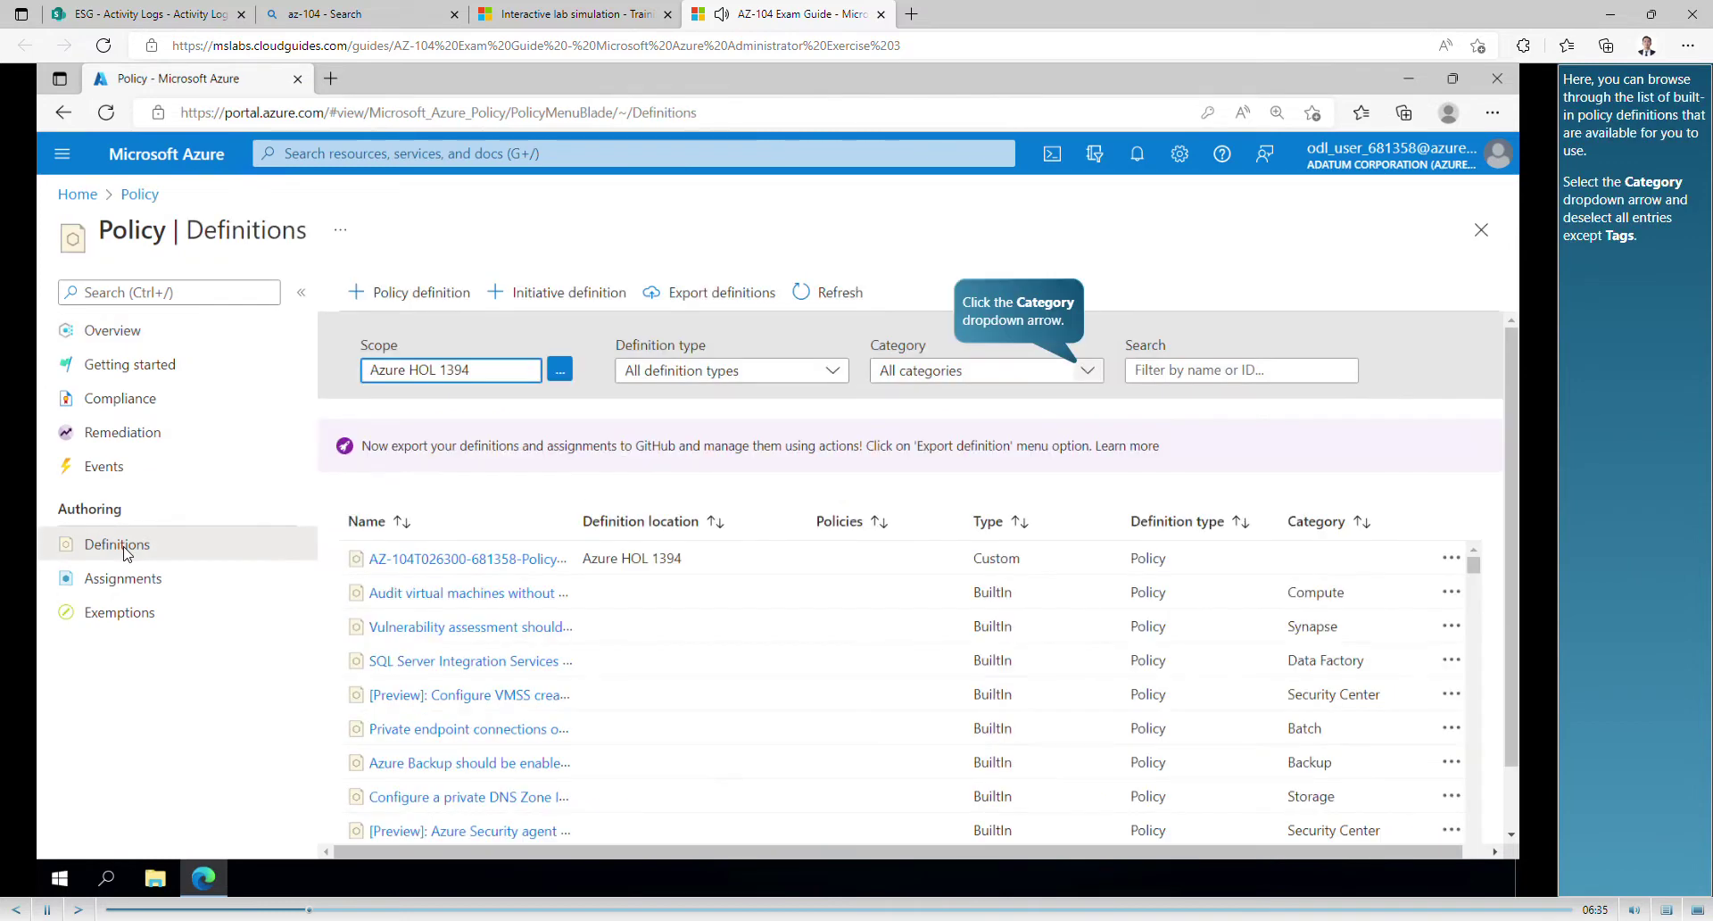
Step: Filter the policy definitions by category so that only Tags is selected
left_click(1084, 373)
left_click(896, 445)
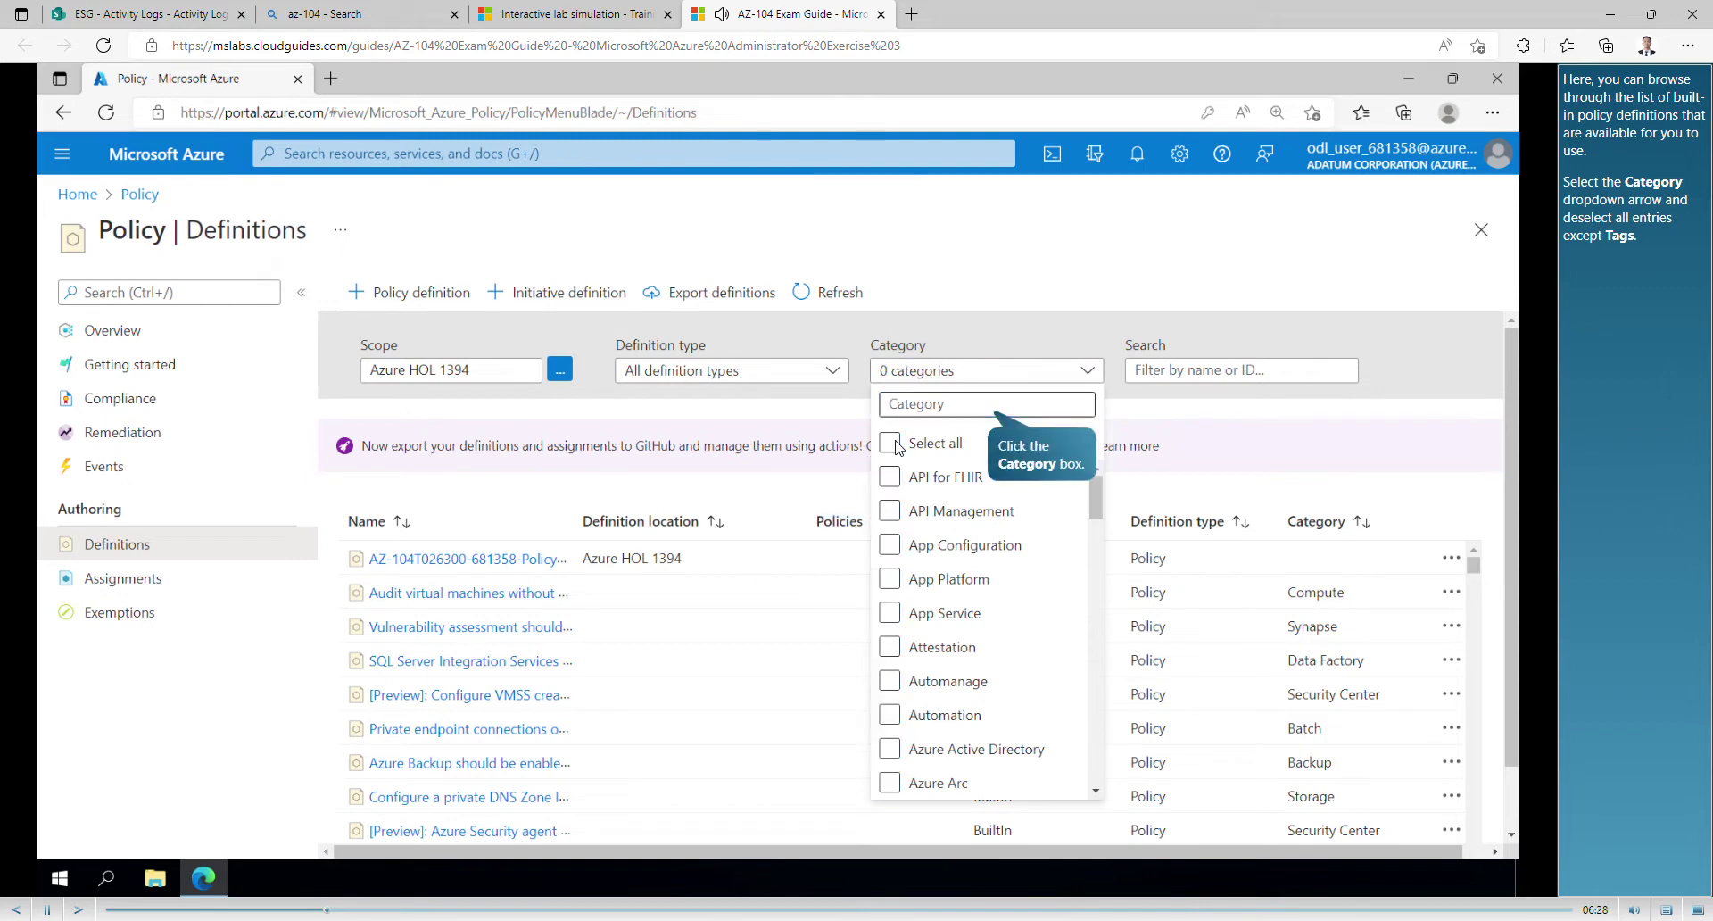
left_click(943, 412)
type("Tags")
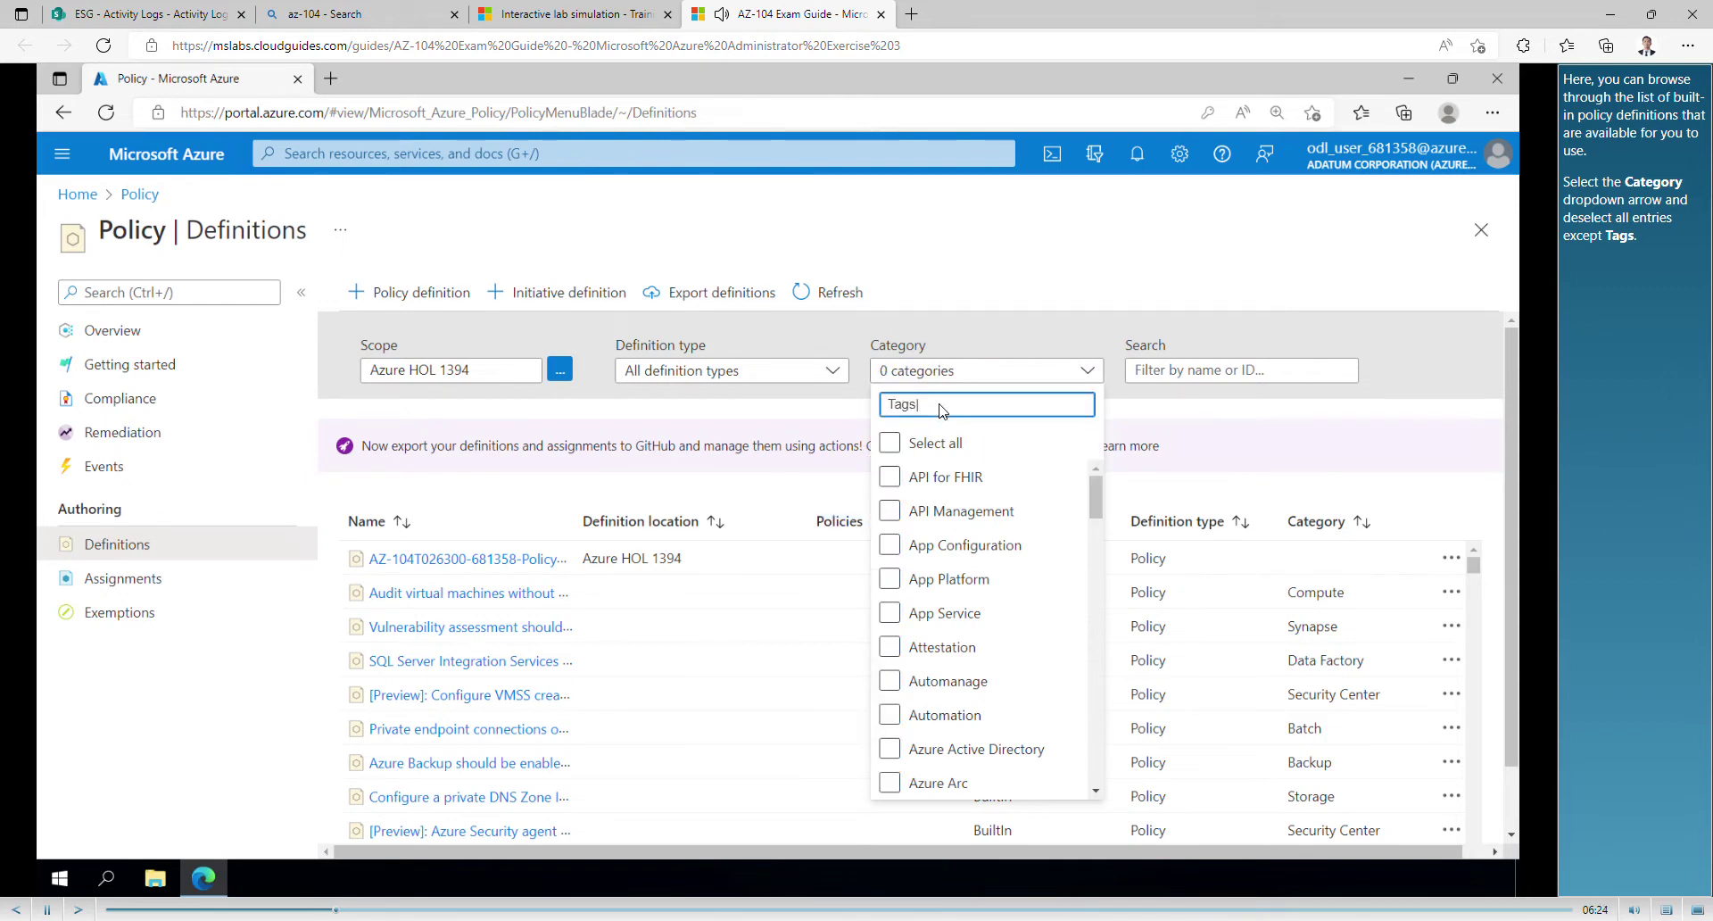
left_click(890, 444)
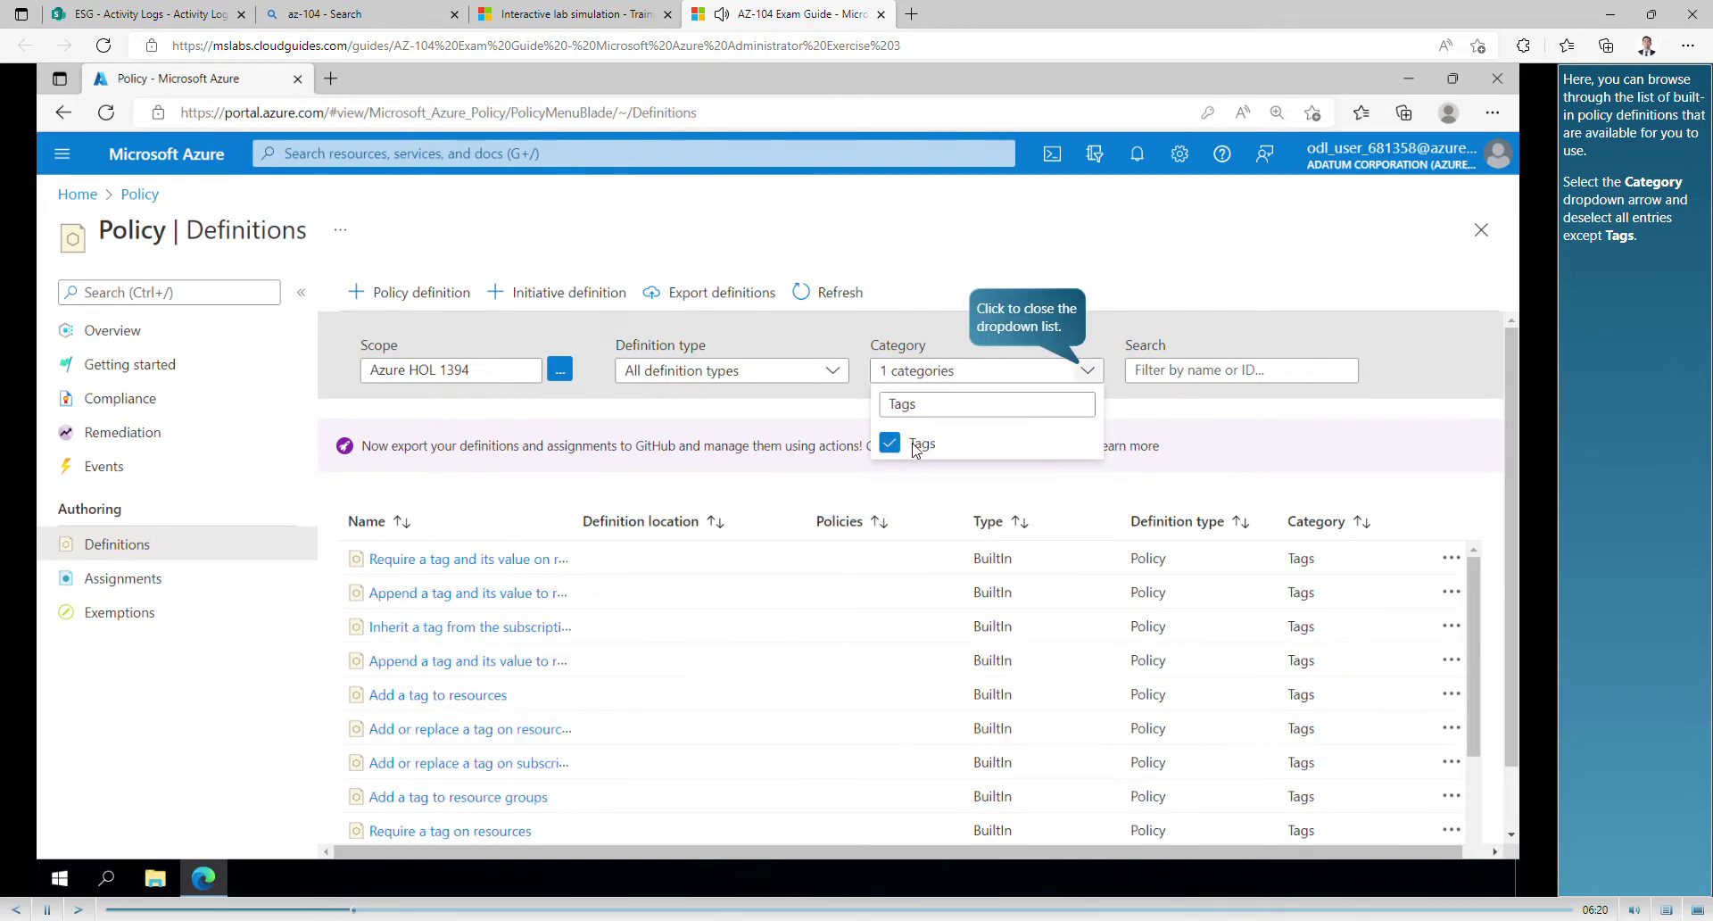
left_click(1089, 373)
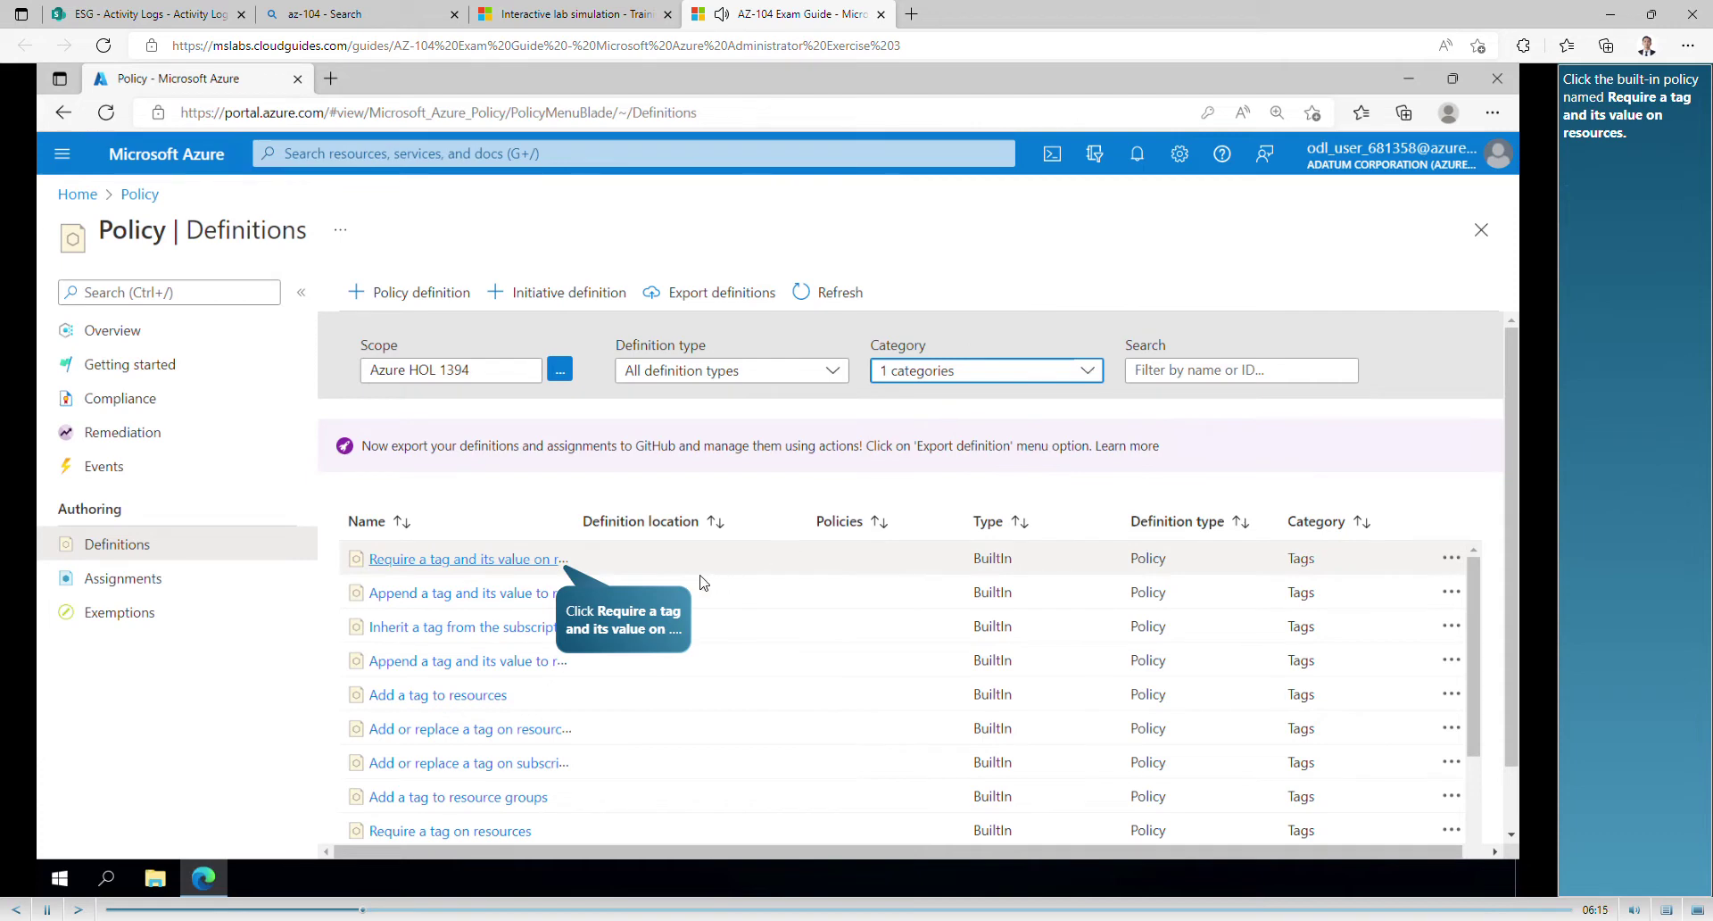
Step: Start assigning the built-in policy "Require a tag and its value on resources" with subscription Azure HOL 1394 and resource group AZ-104T02 as scope
left_click(516, 562)
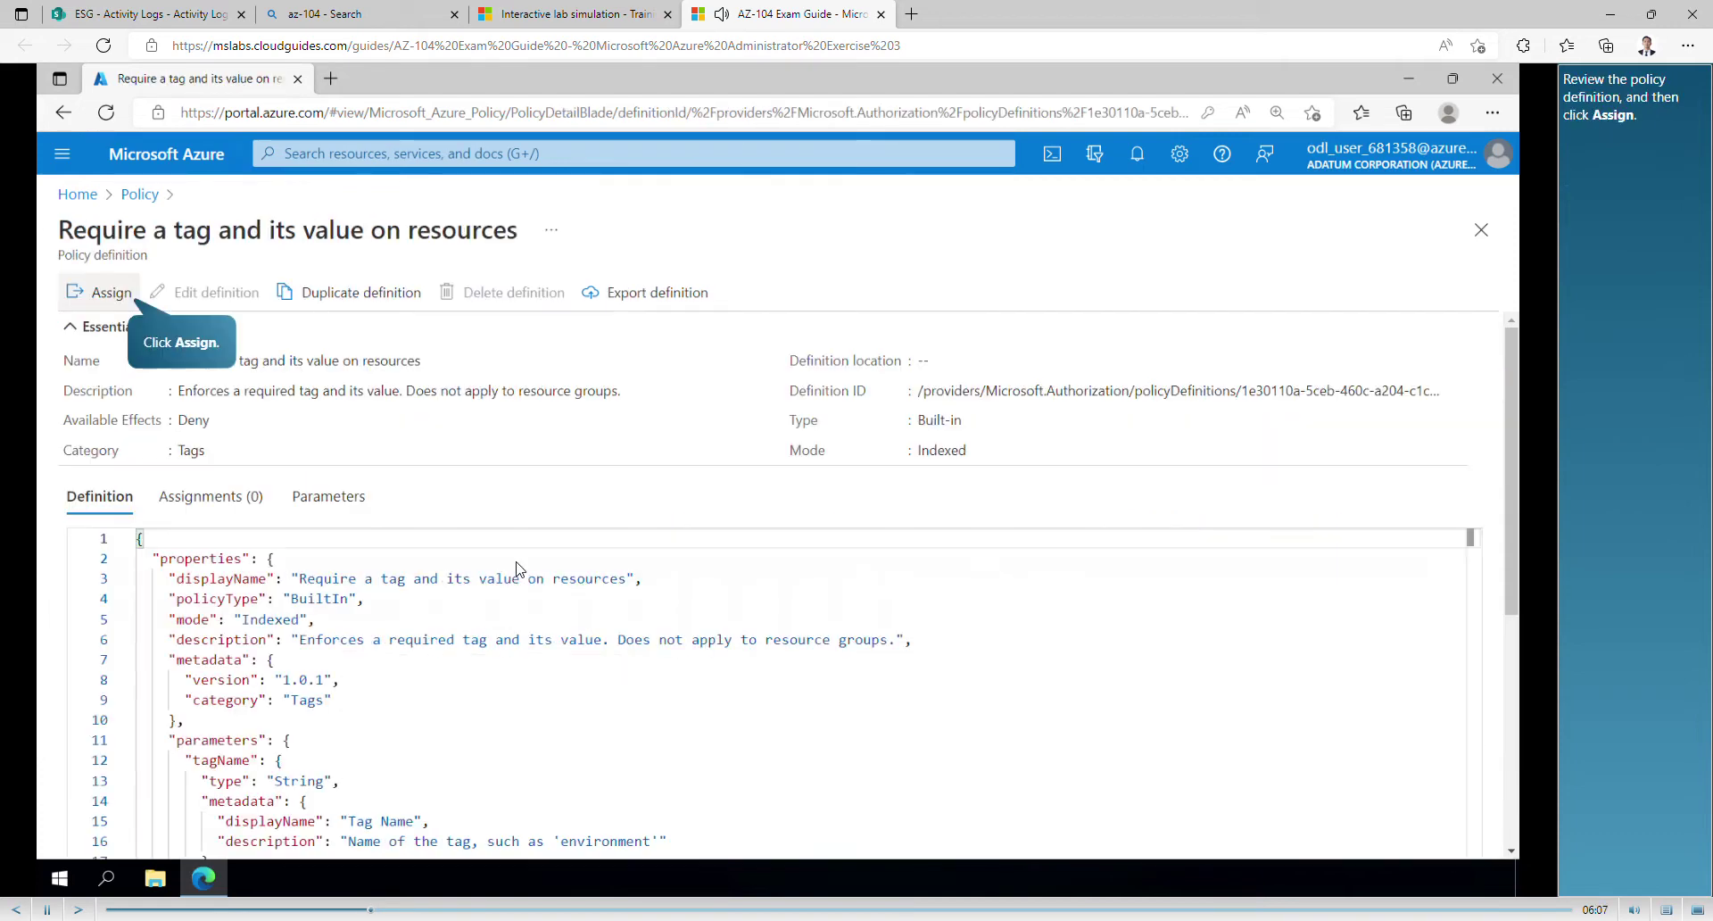
left_click(106, 297)
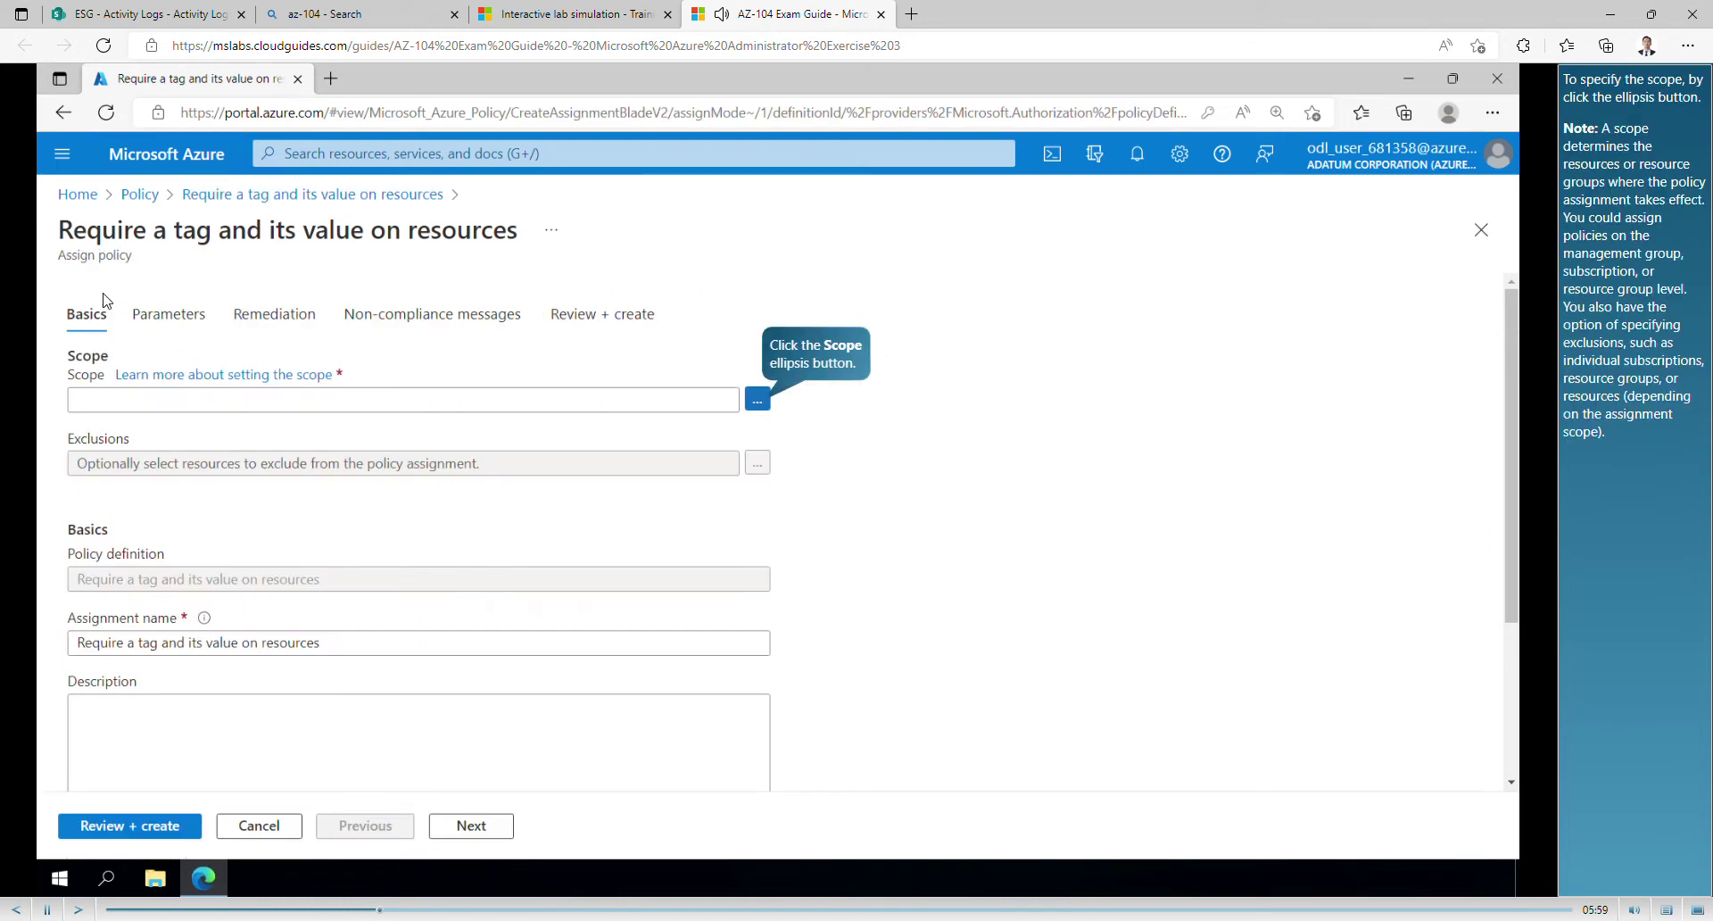
left_click(758, 400)
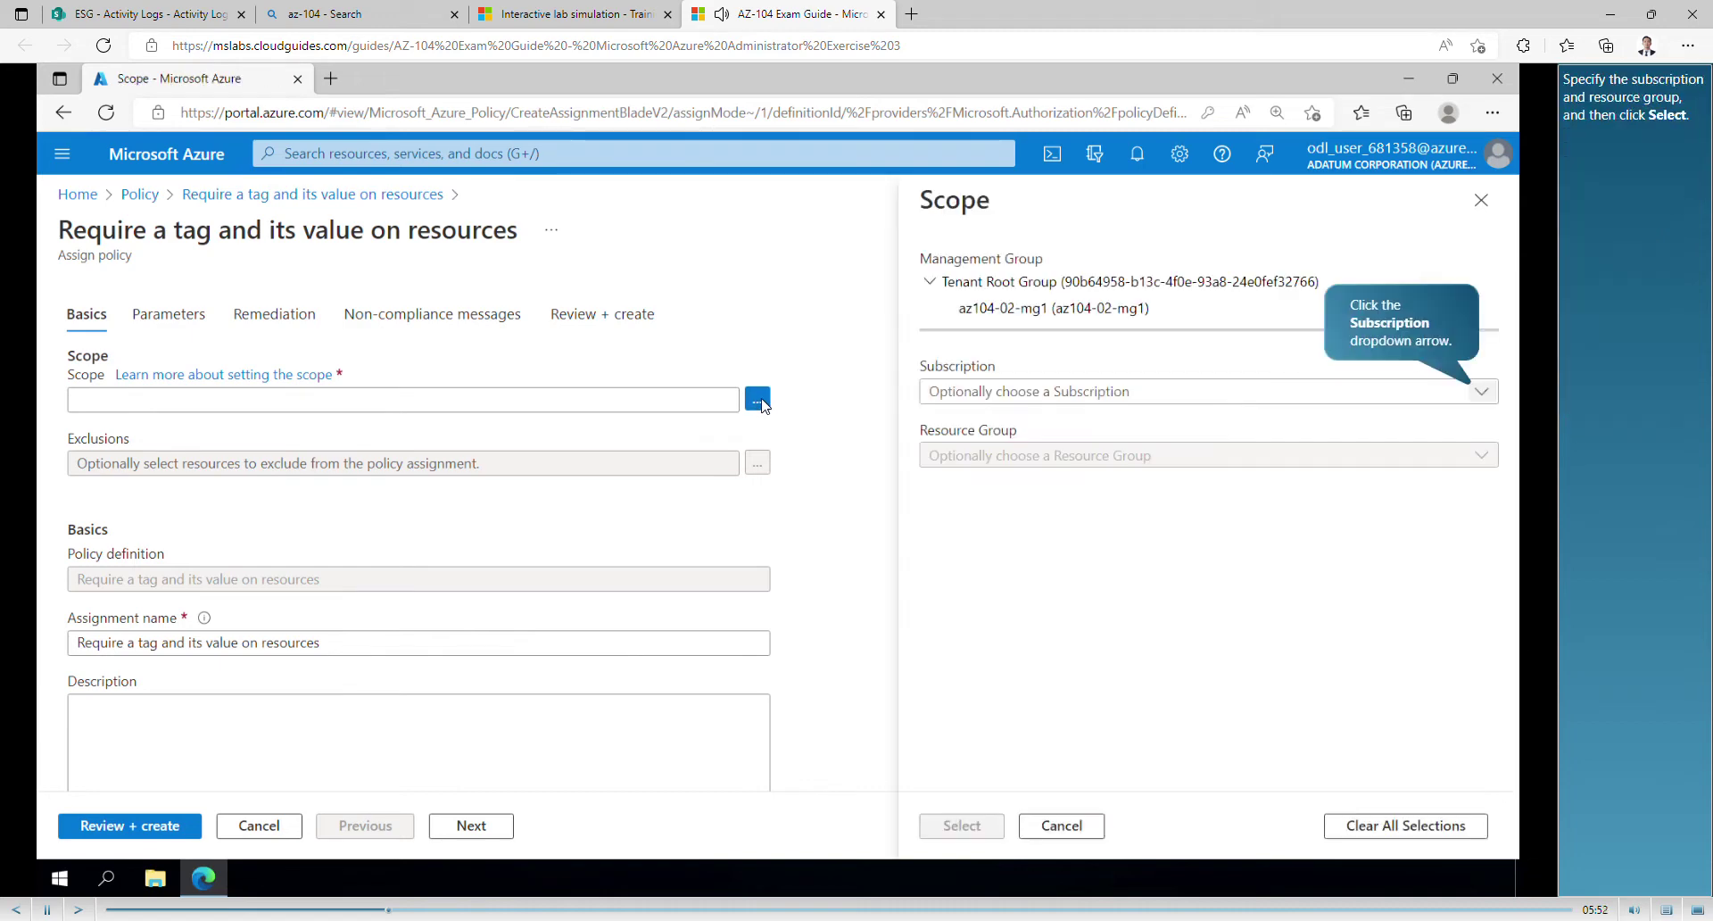
left_click(1485, 395)
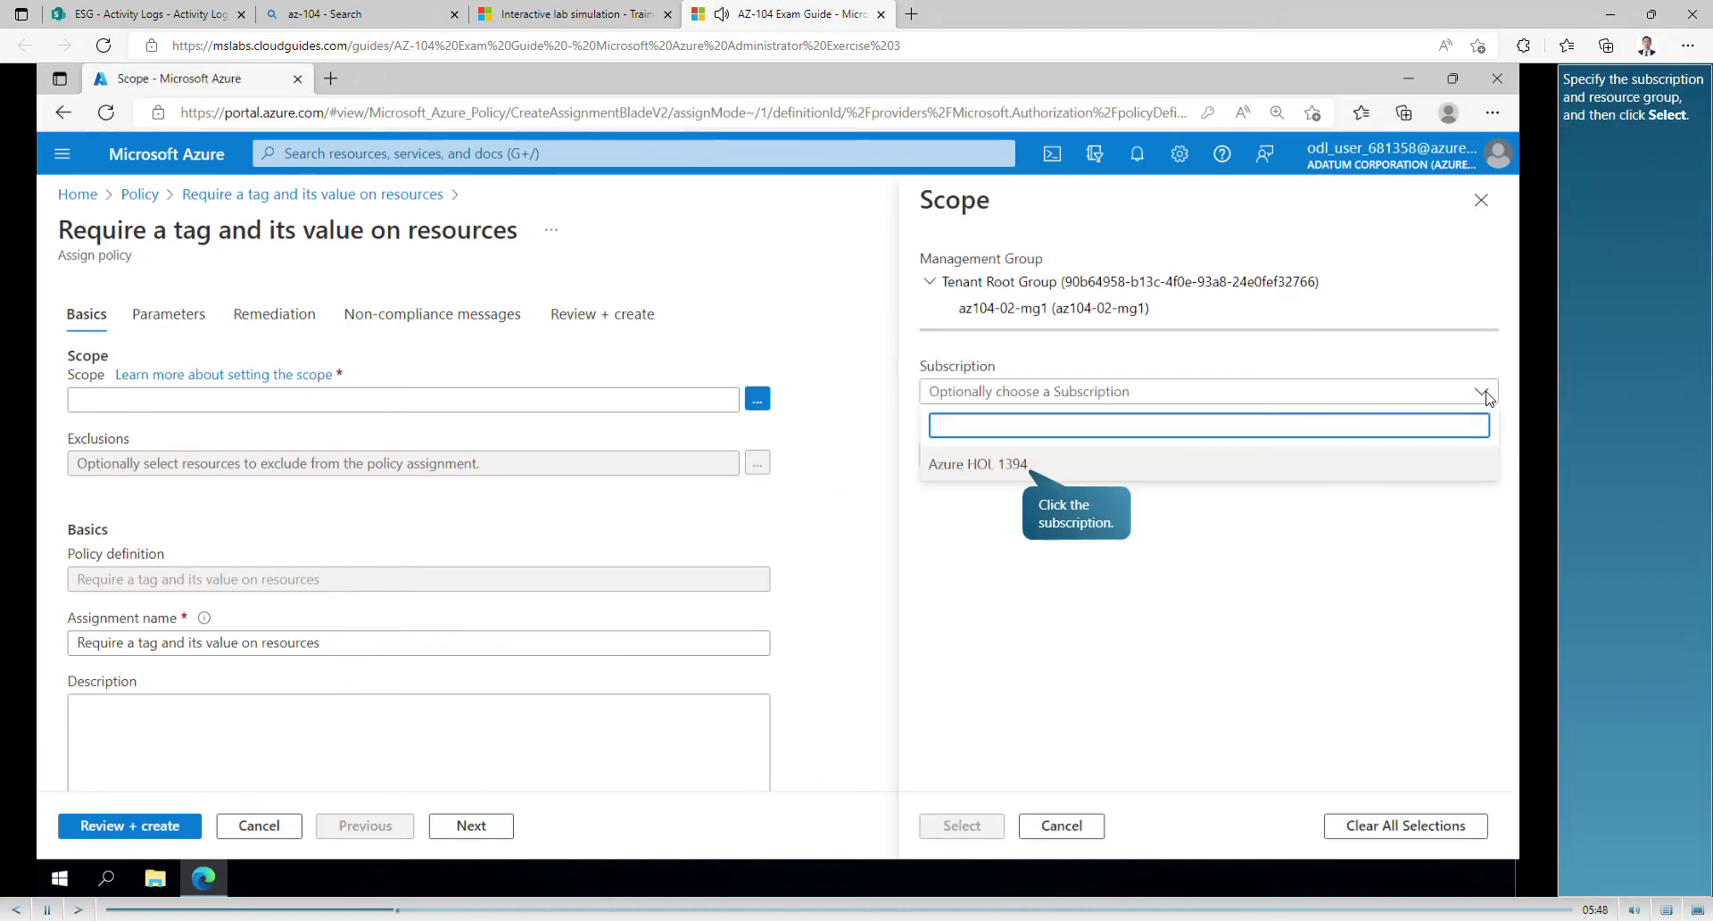
left_click(1122, 461)
left_click(1483, 457)
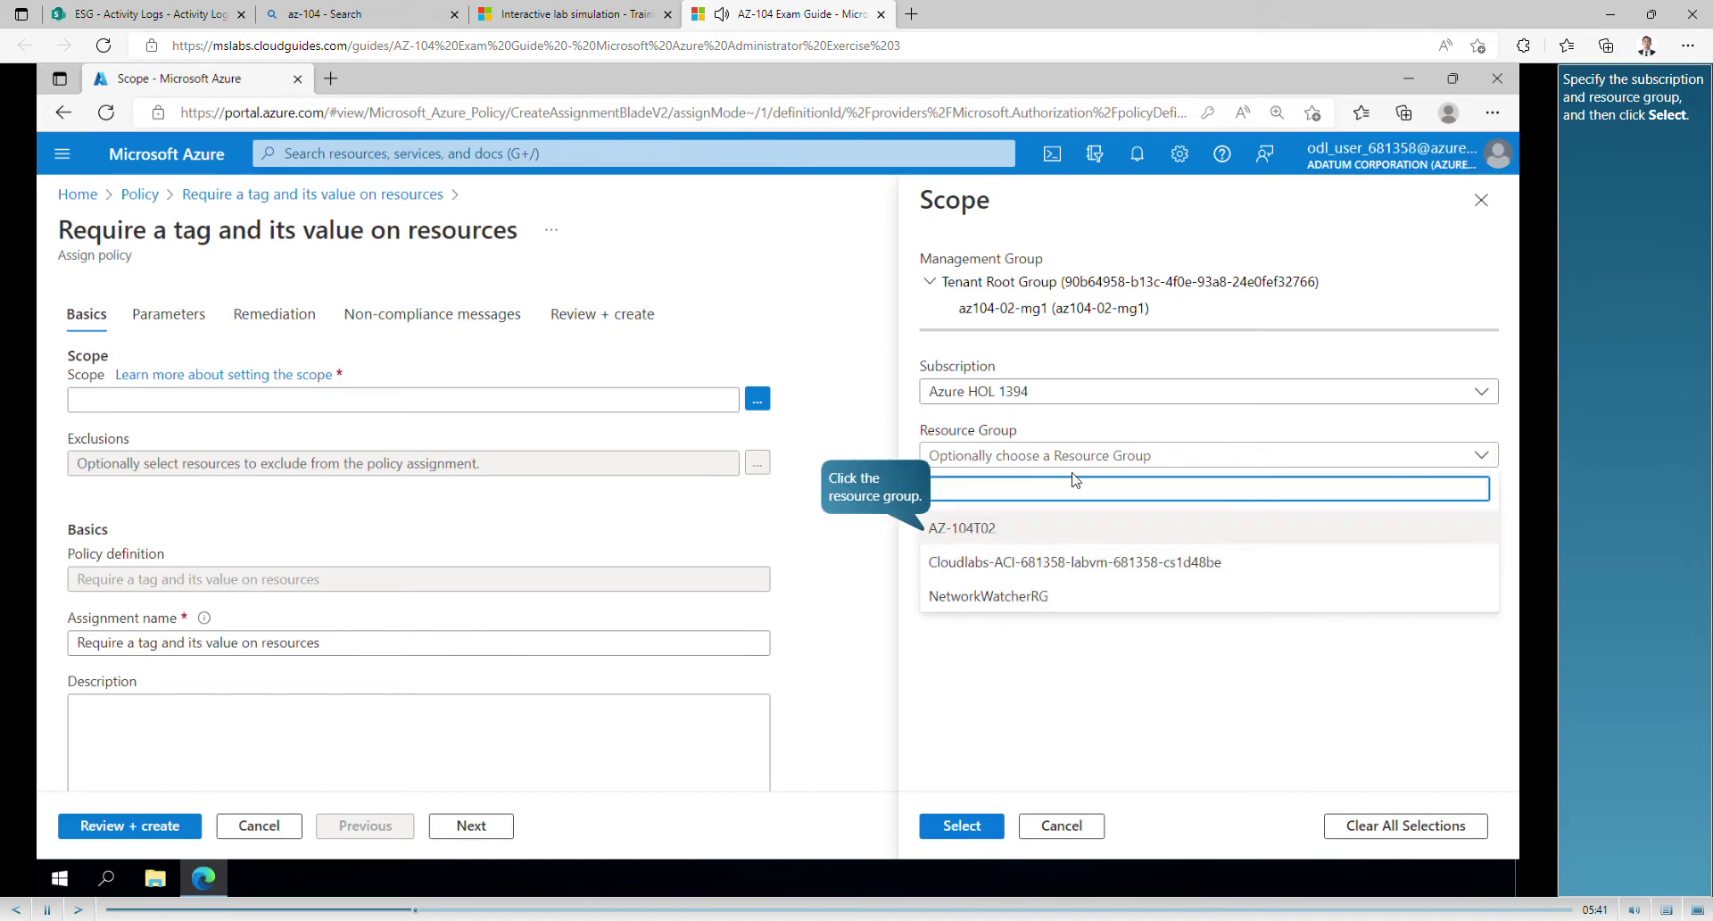
left_click(999, 532)
left_click(964, 832)
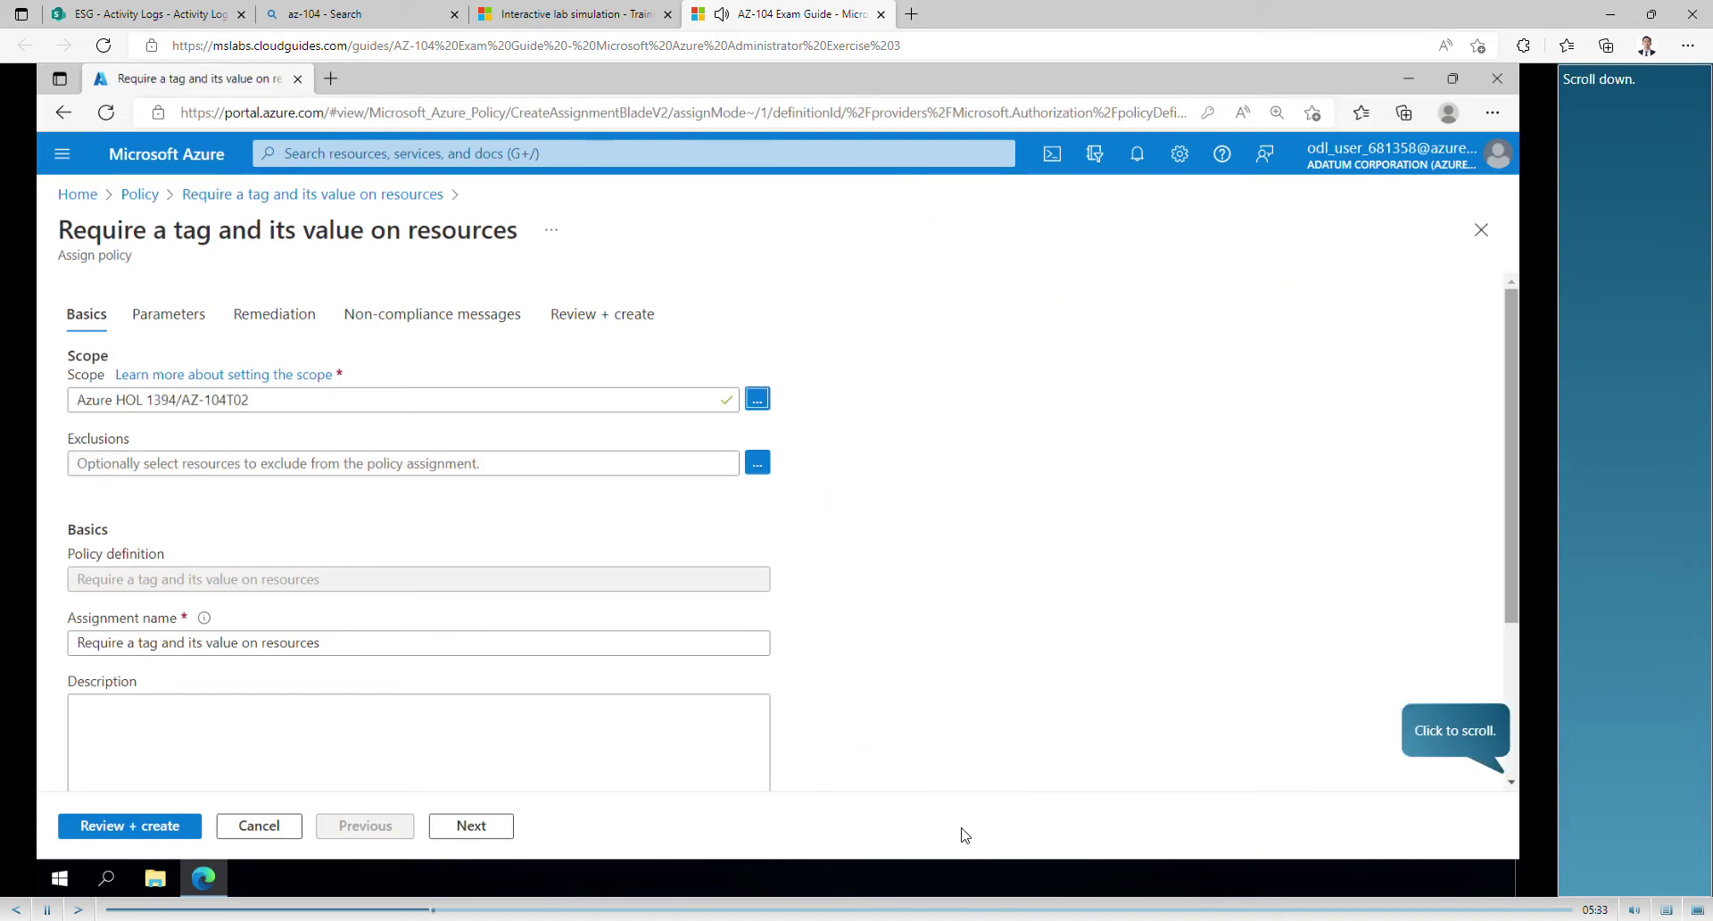
Step: Name the assignment "Require Role tag with Infra value" and describe it as "Require Role tag with Infra value for all resources in the Cloud Shell resource group"
left_click(1512, 781)
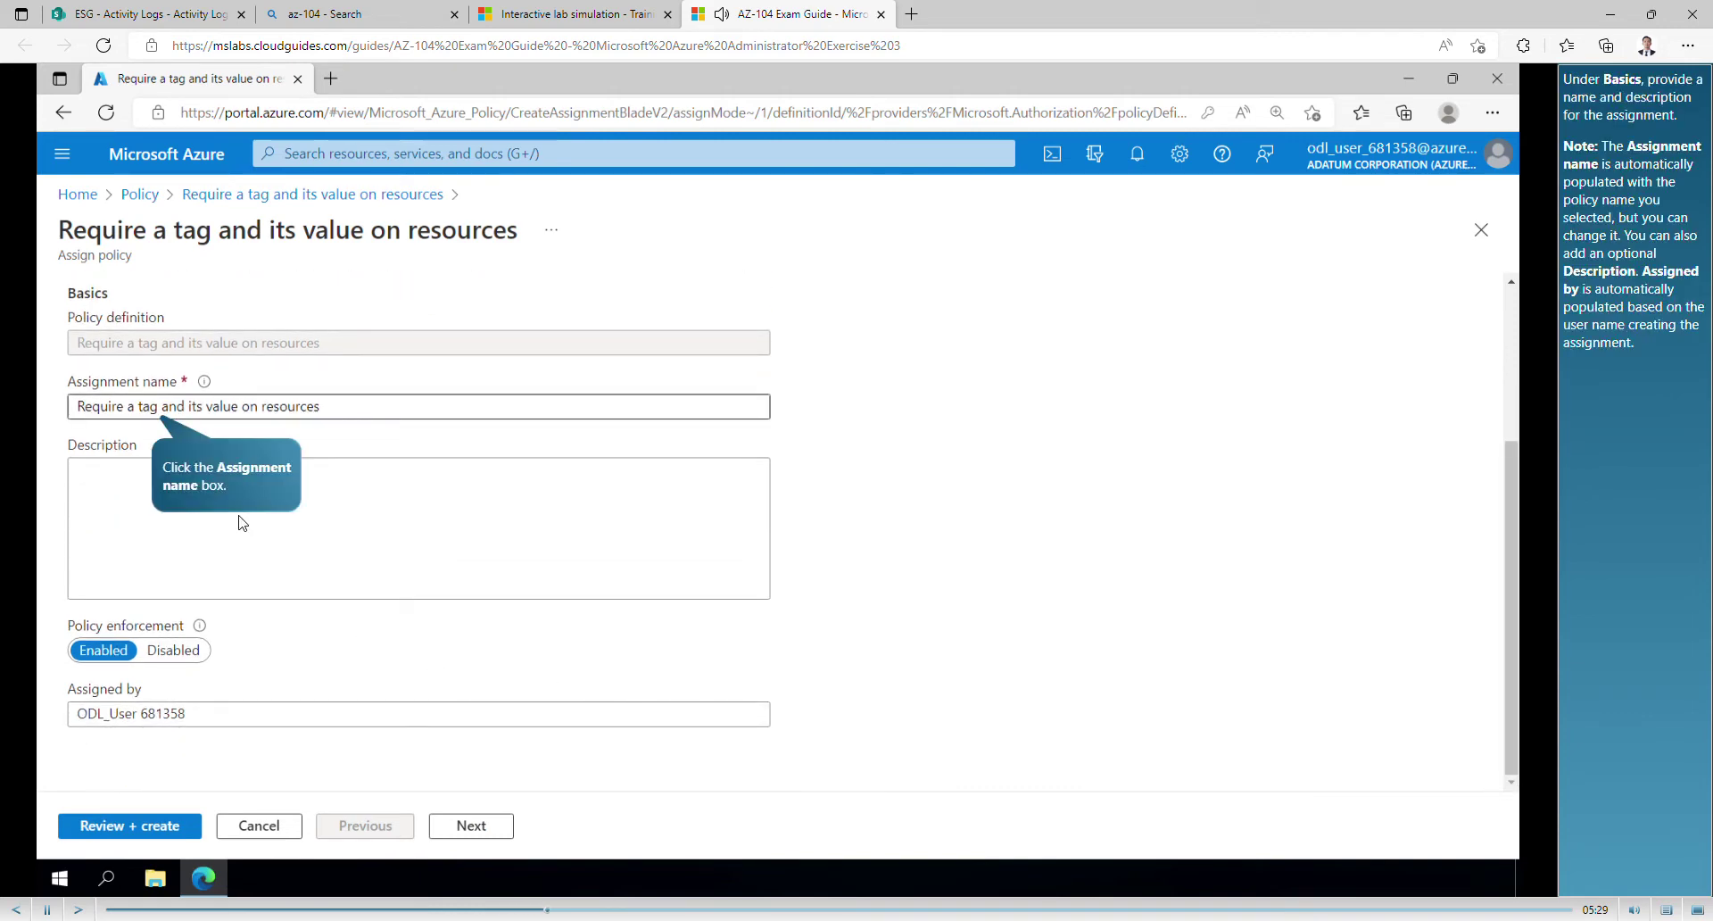
left_click(214, 407)
type("Require Role tag with Infr")
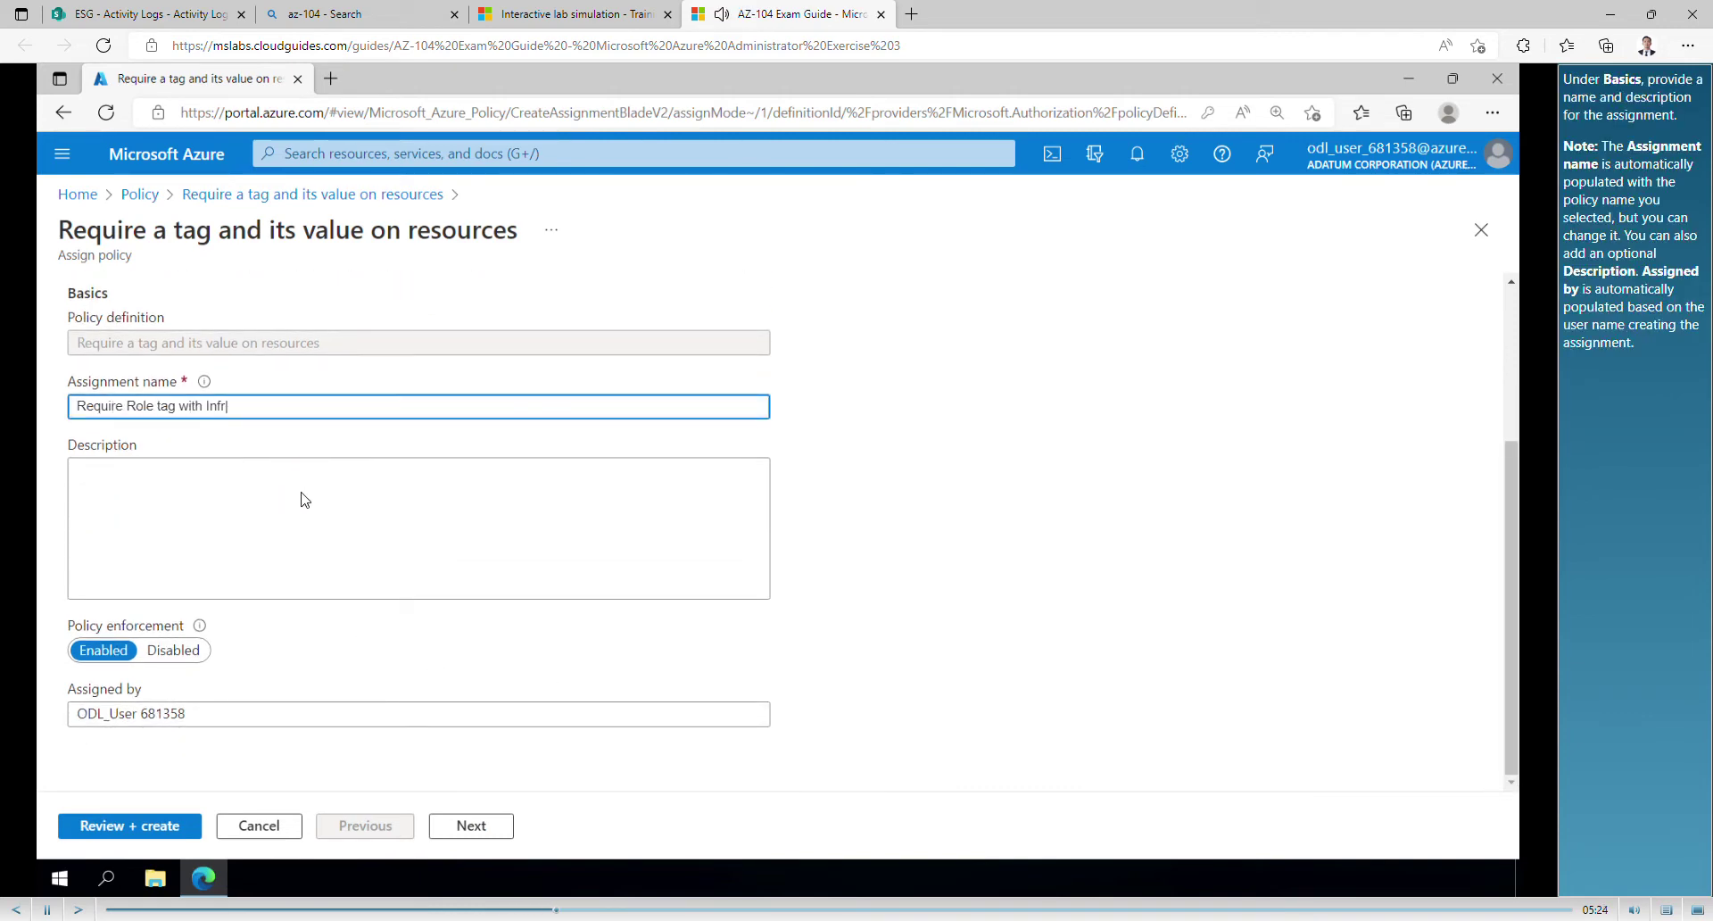
type("a value")
left_click(203, 502)
type("Require Role tag... with Infra value for all resources in the Cloud Shell resource group")
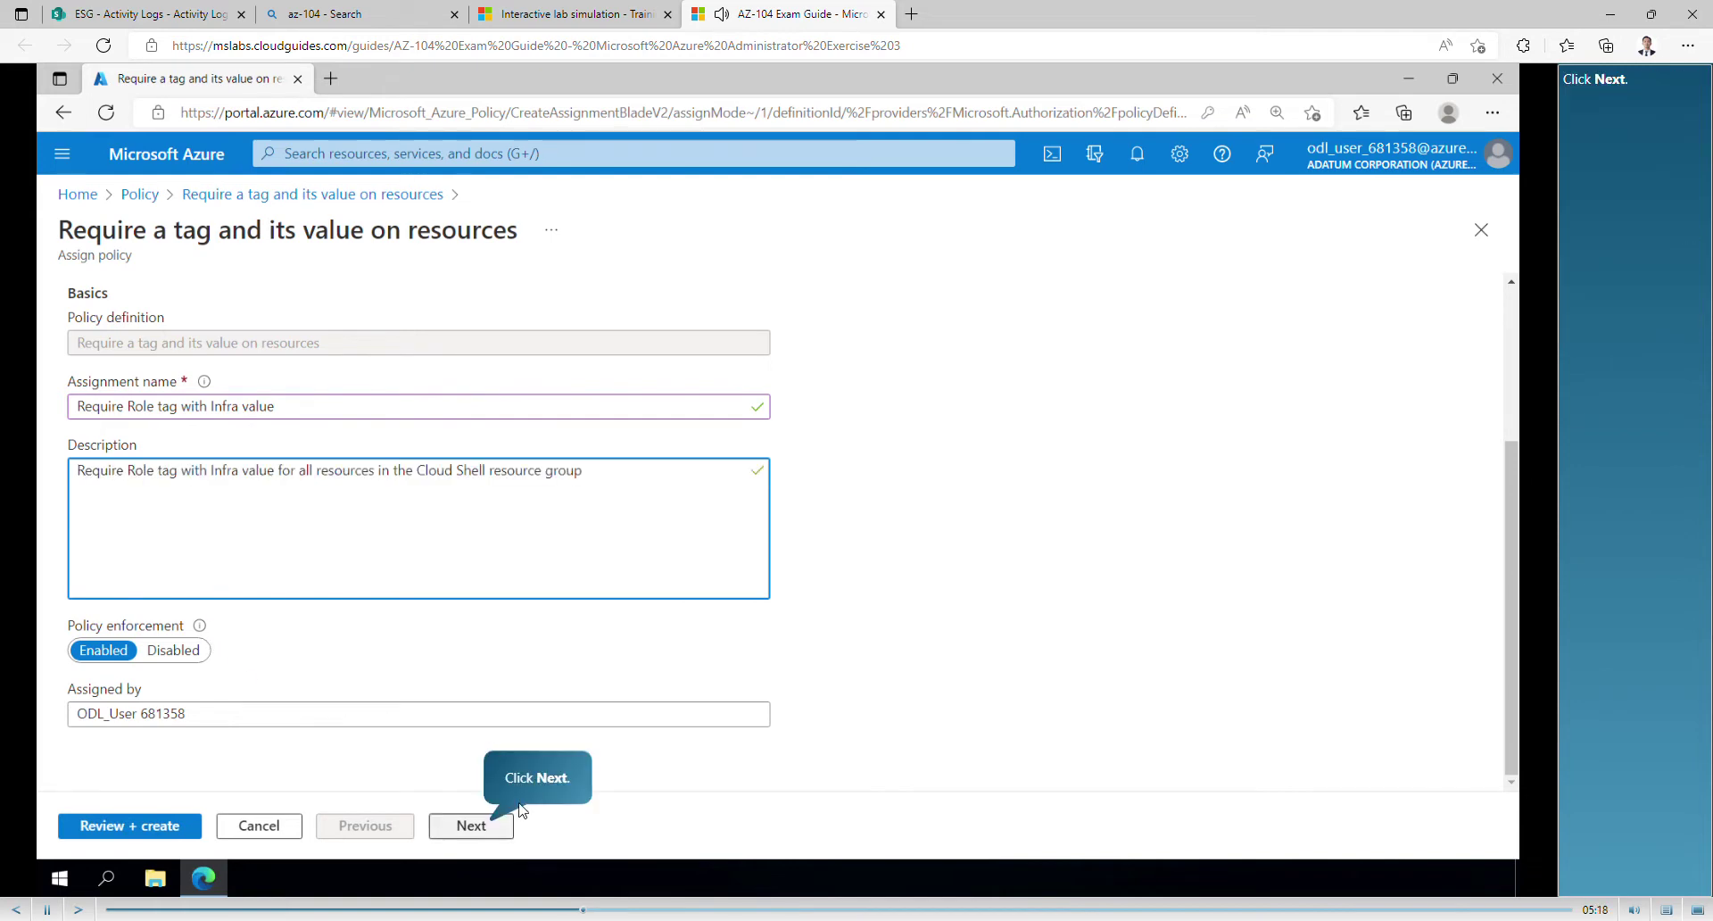
Step: Set the policy assignment's parameters to tag name Role and tag value Infra
left_click(482, 825)
left_click(163, 458)
type("Role")
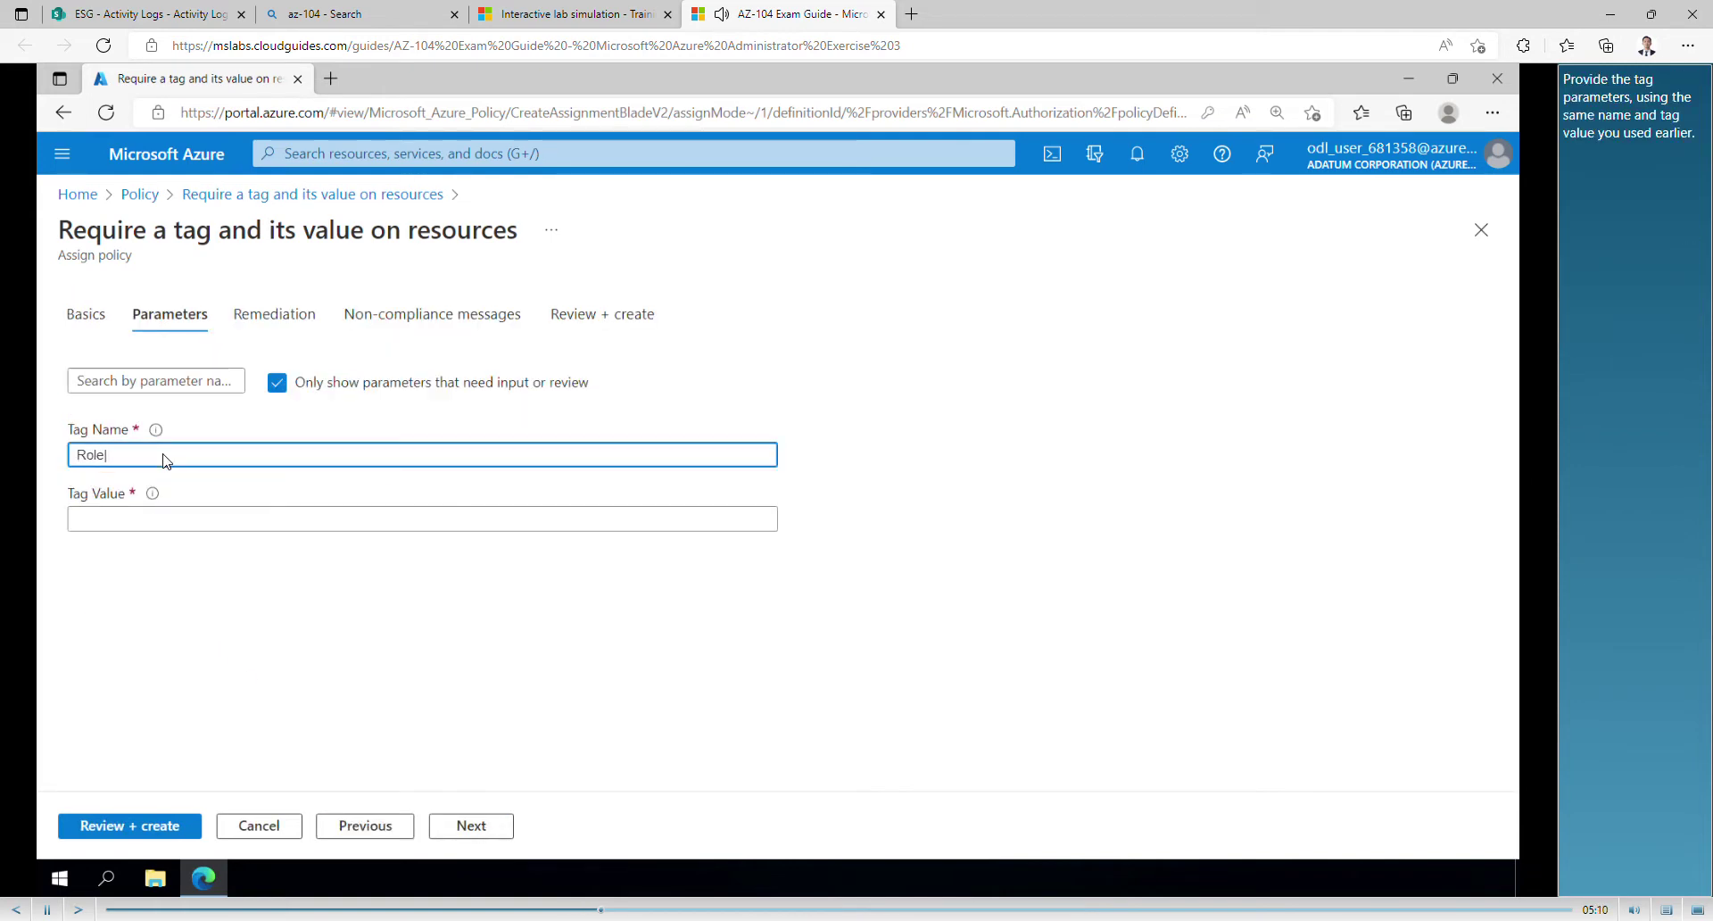
left_click(153, 520)
type("Infra")
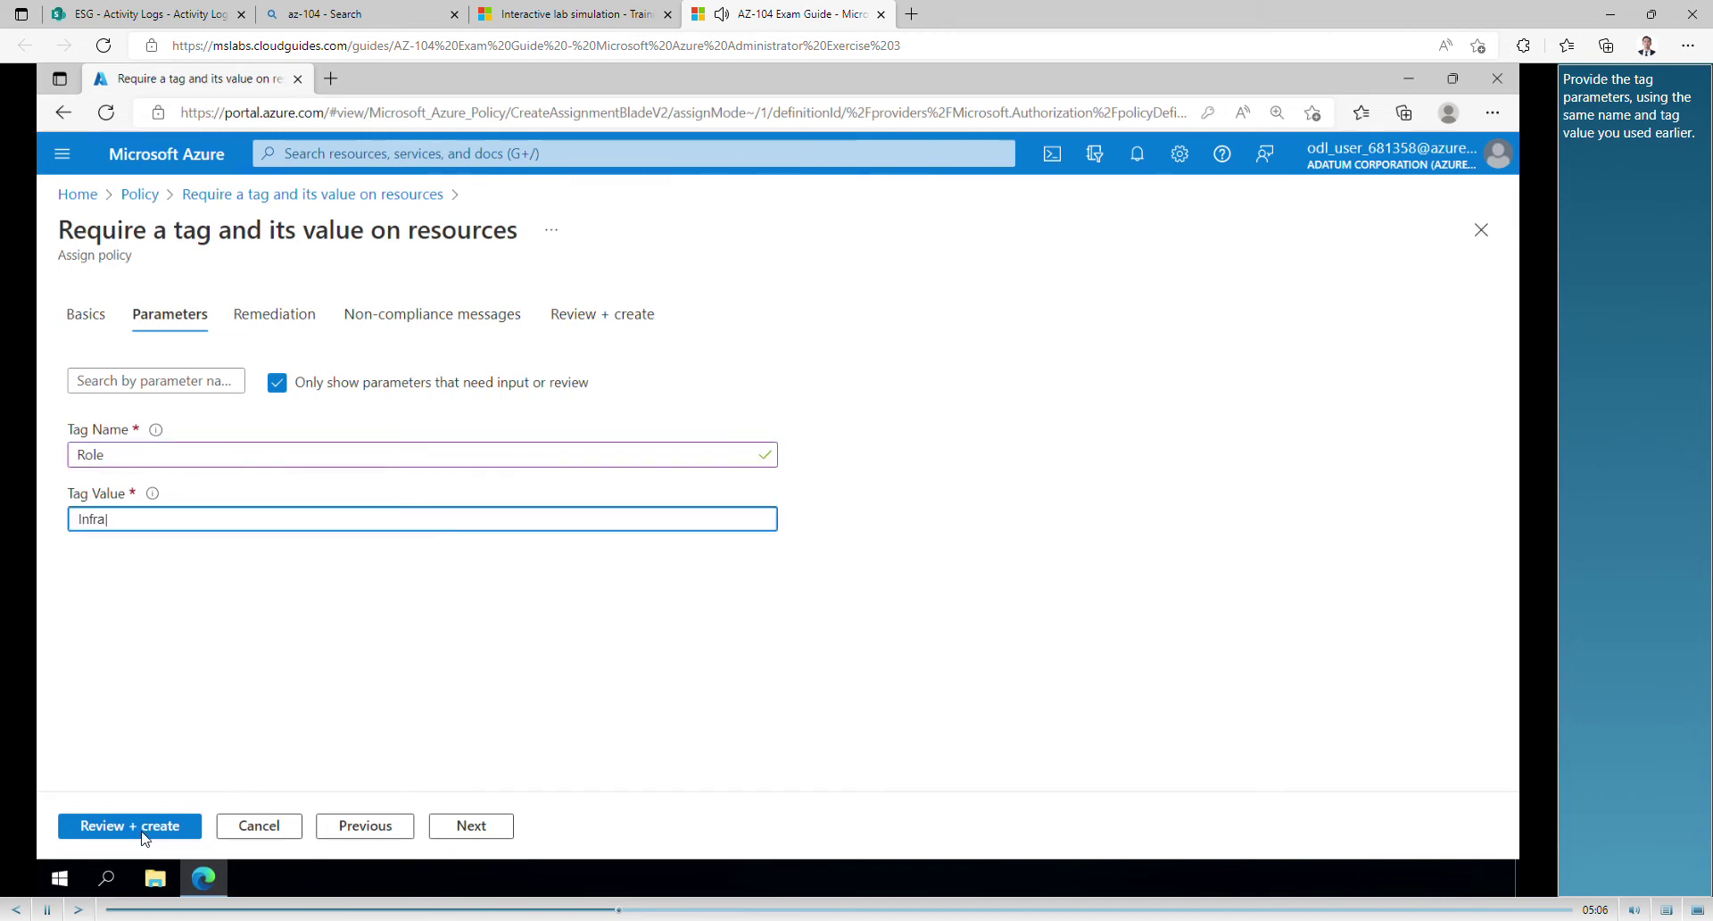
Step: Keep the default remediation and non-compliance message settings, review the configuration and create the policy assignment
left_click(496, 829)
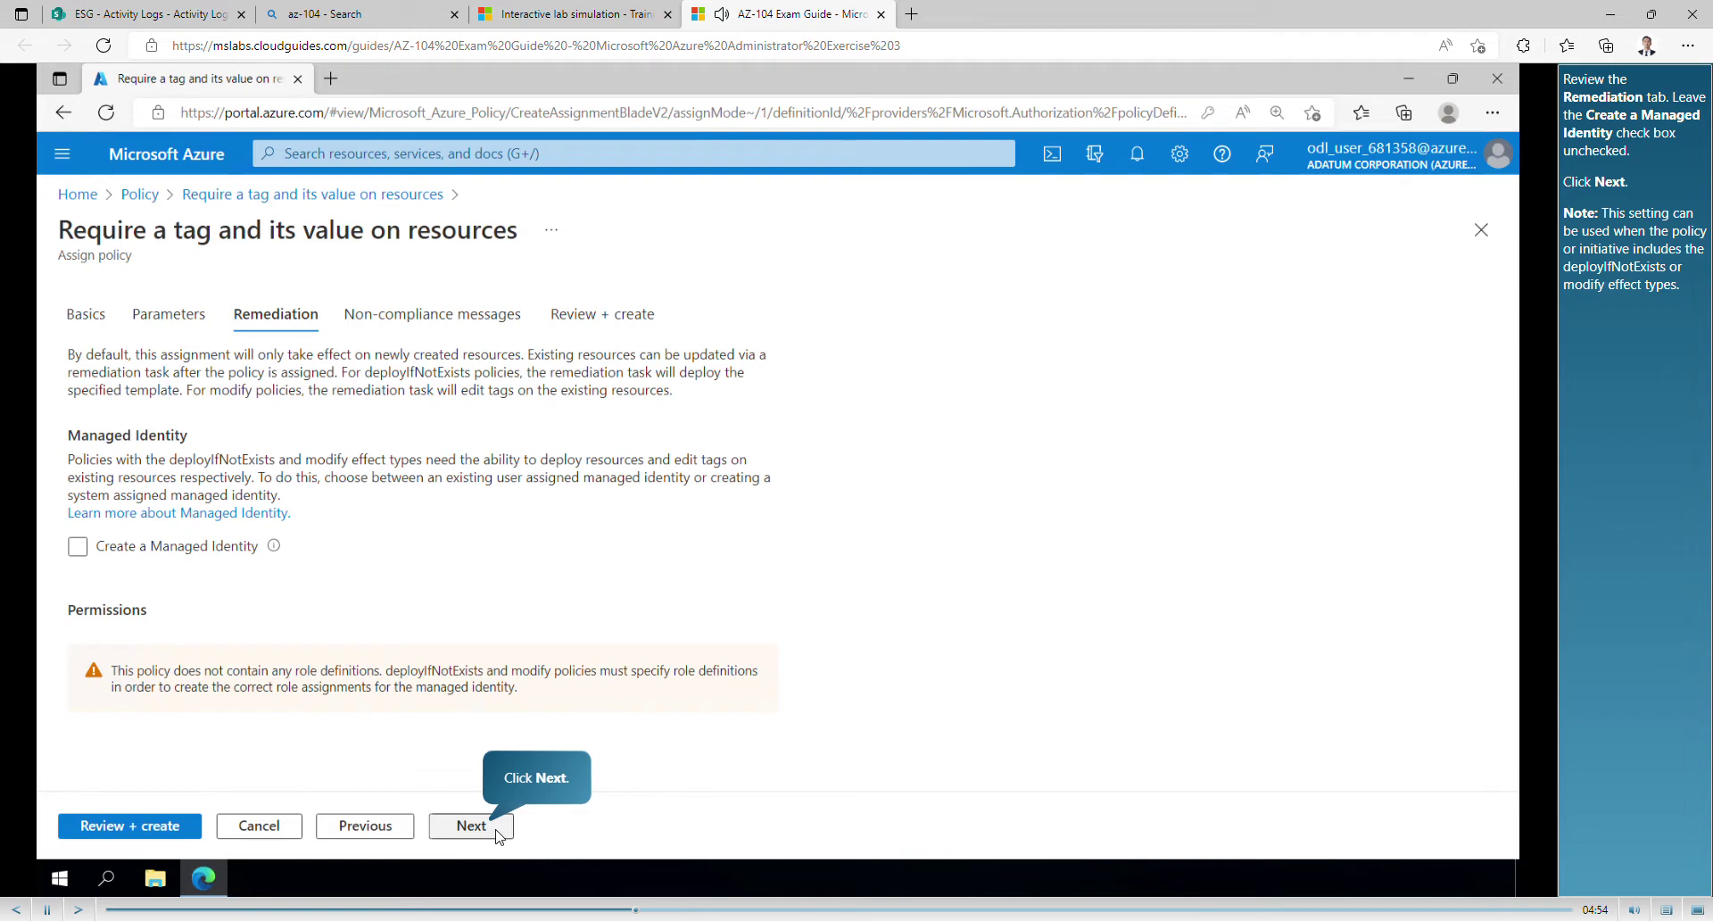
left_click(497, 830)
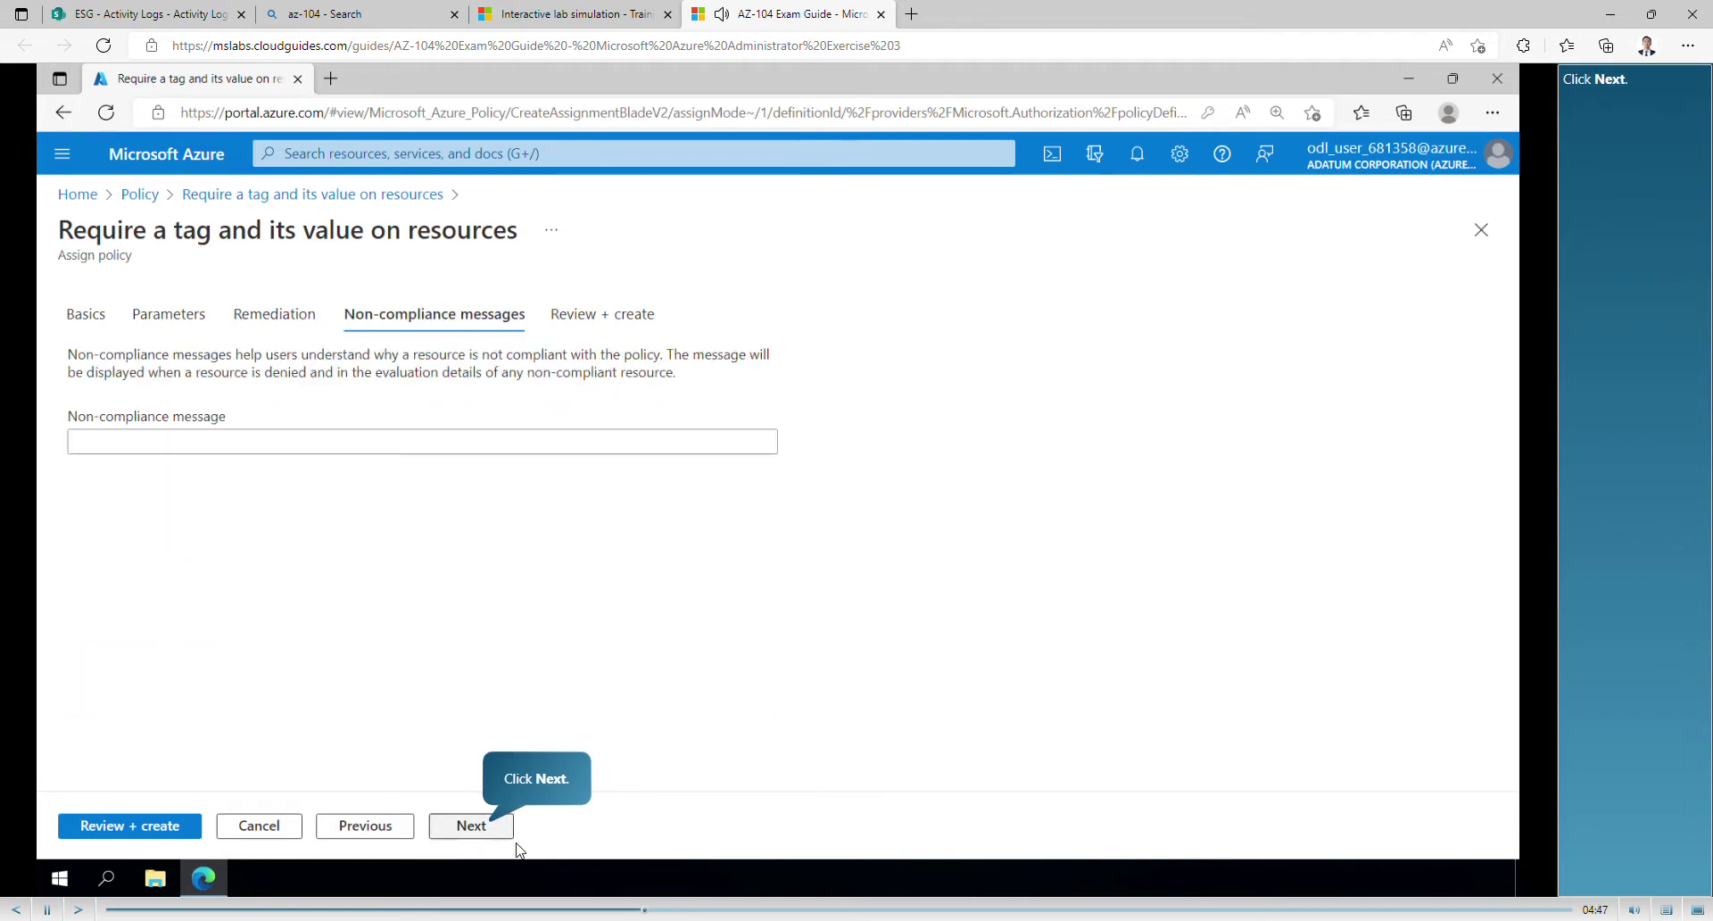
left_click(492, 825)
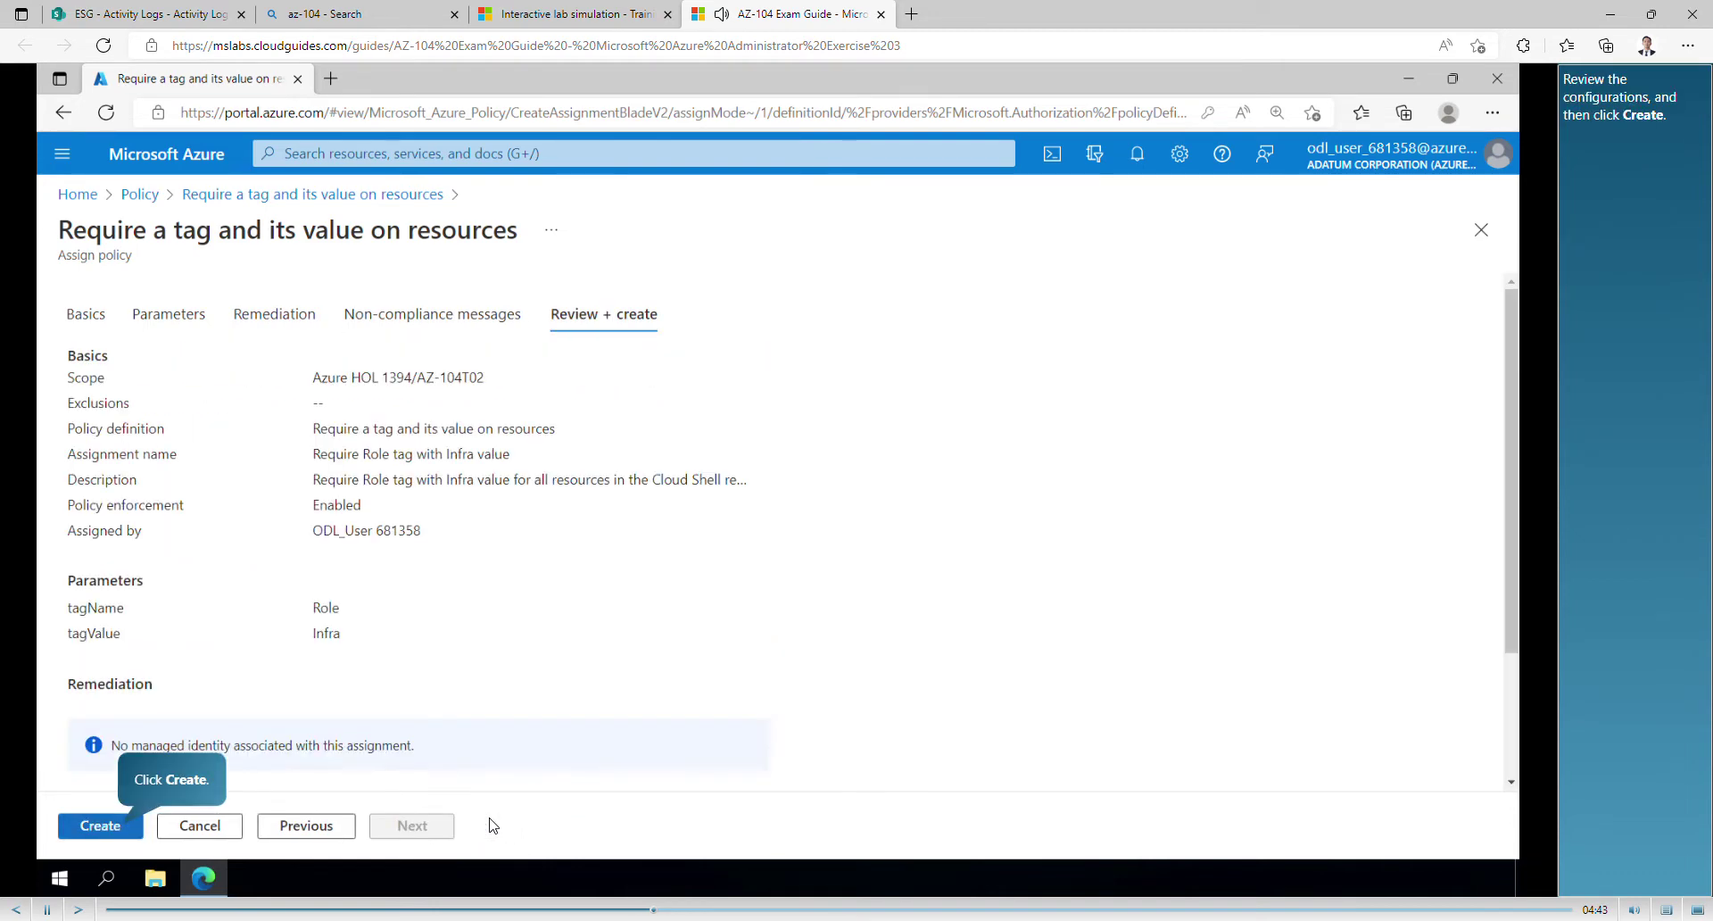
left_click(123, 834)
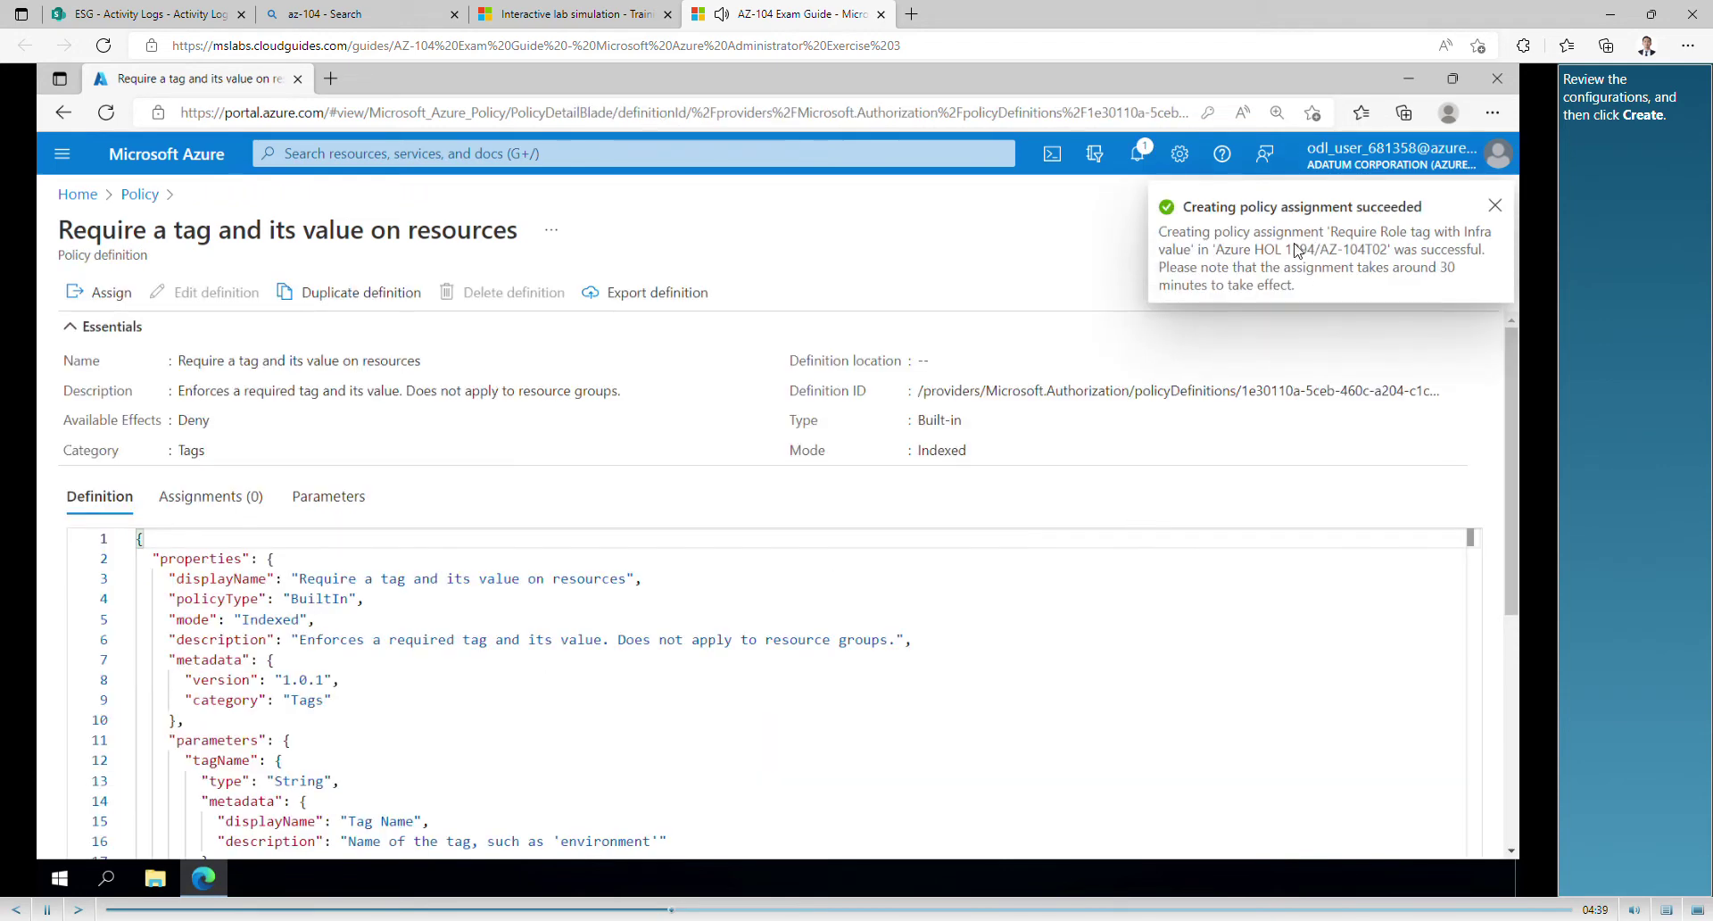
Step: Reopen the AZ-104T02 resource group and start creating a new storage account in it
left_click(569, 153)
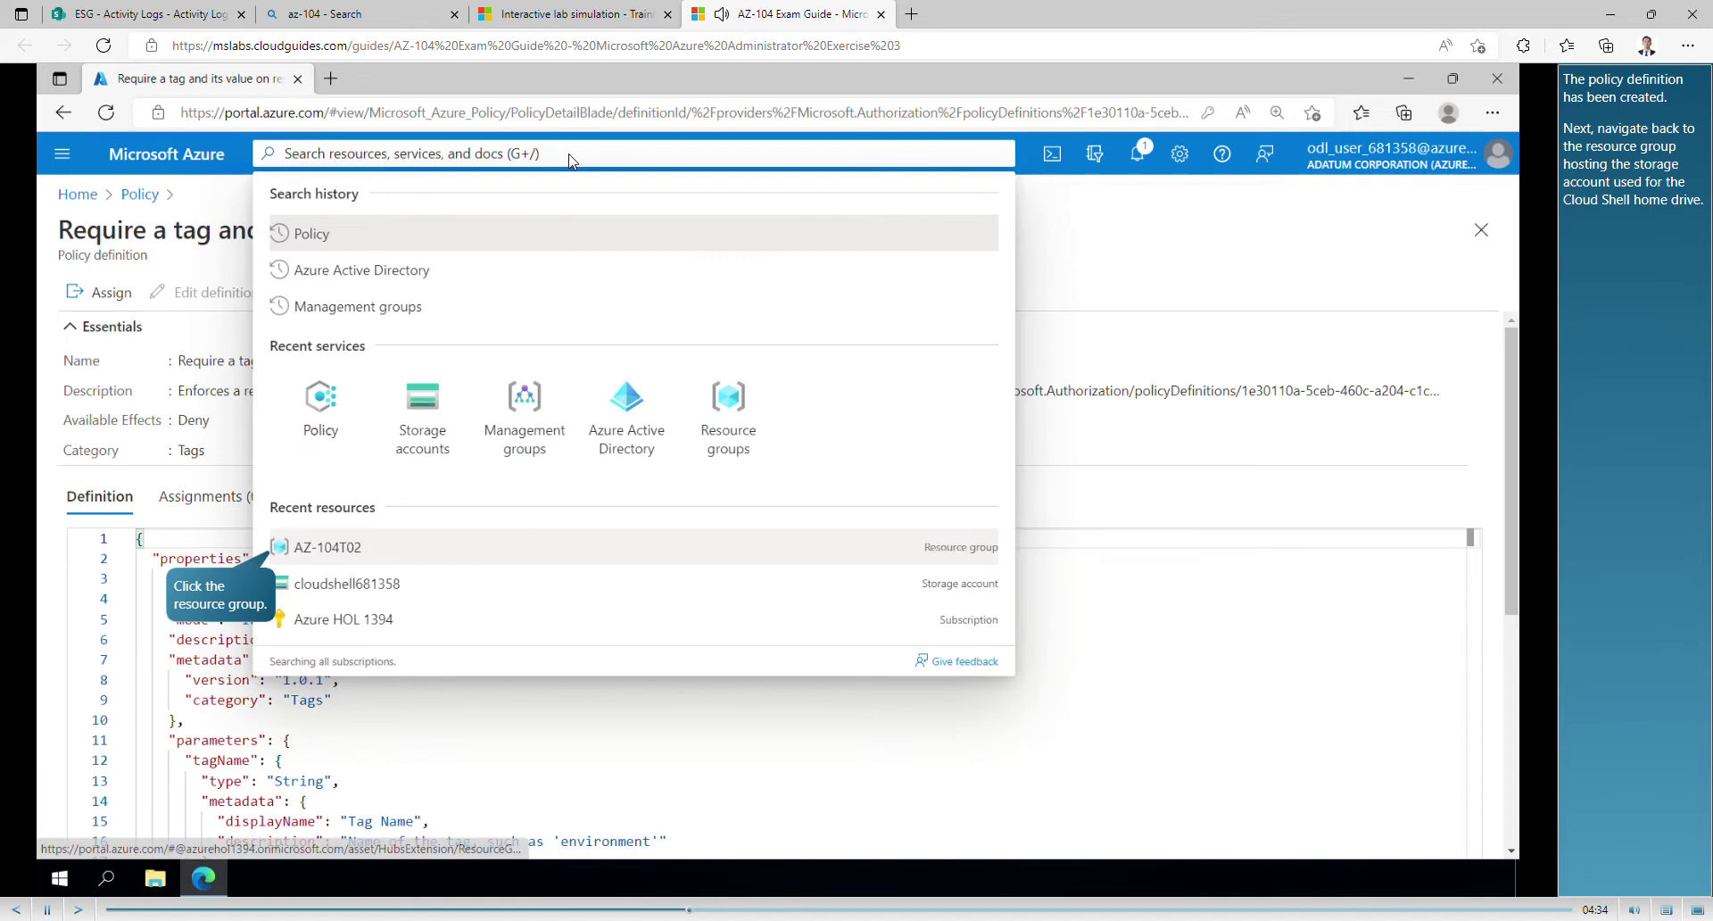
left_click(326, 553)
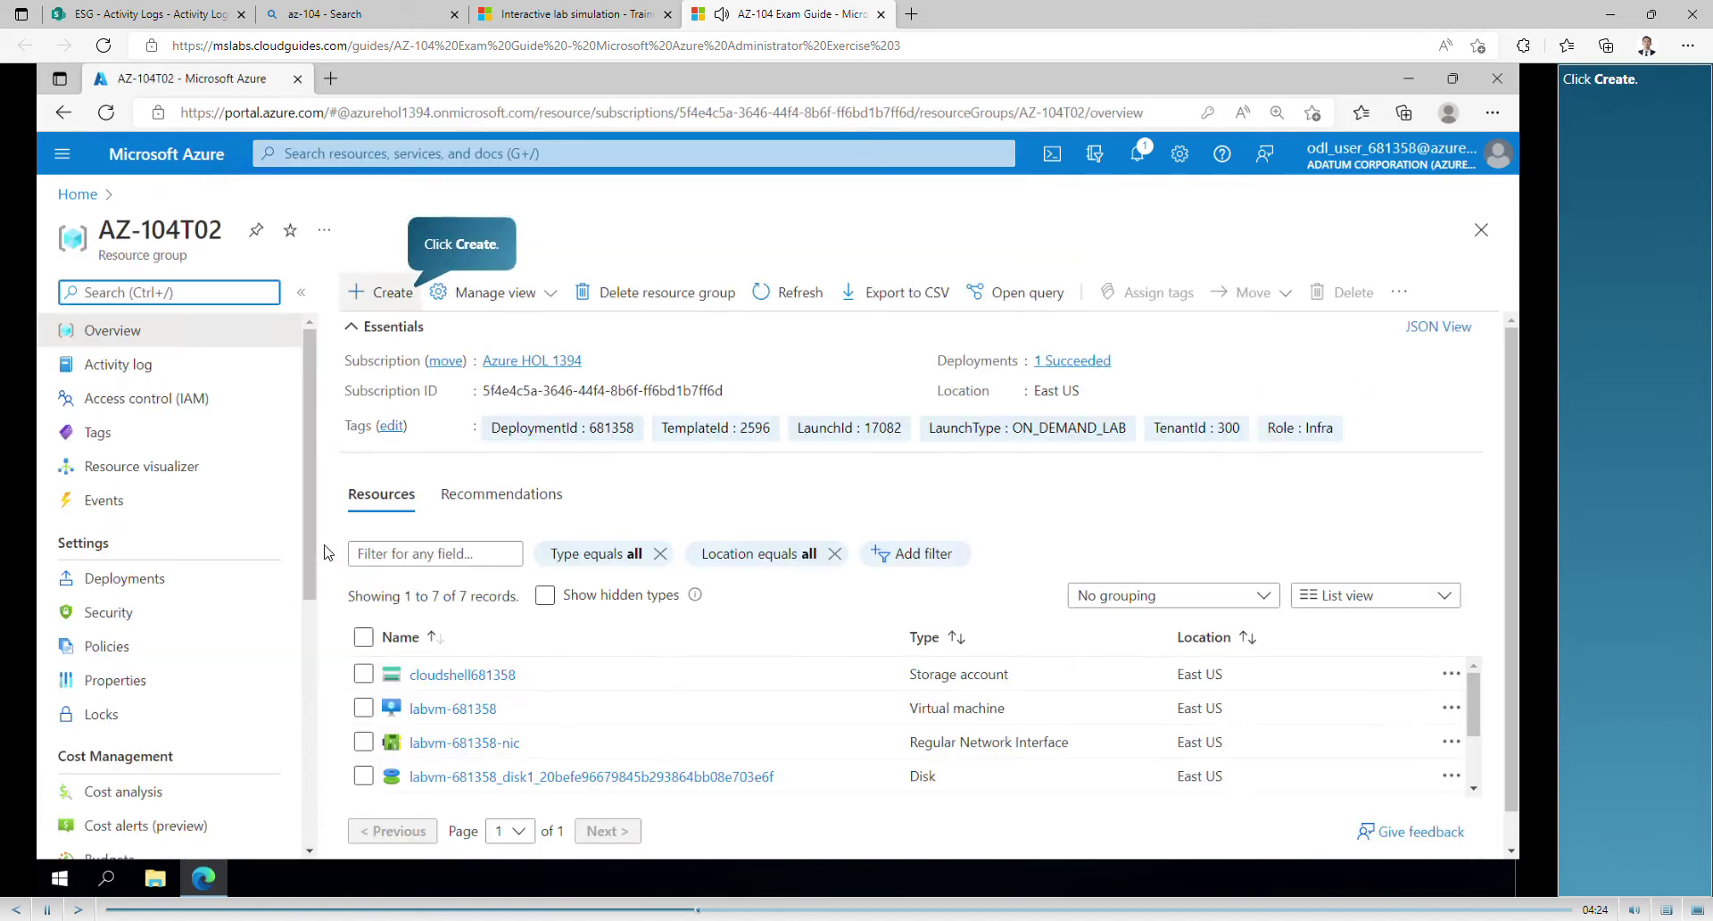
left_click(397, 298)
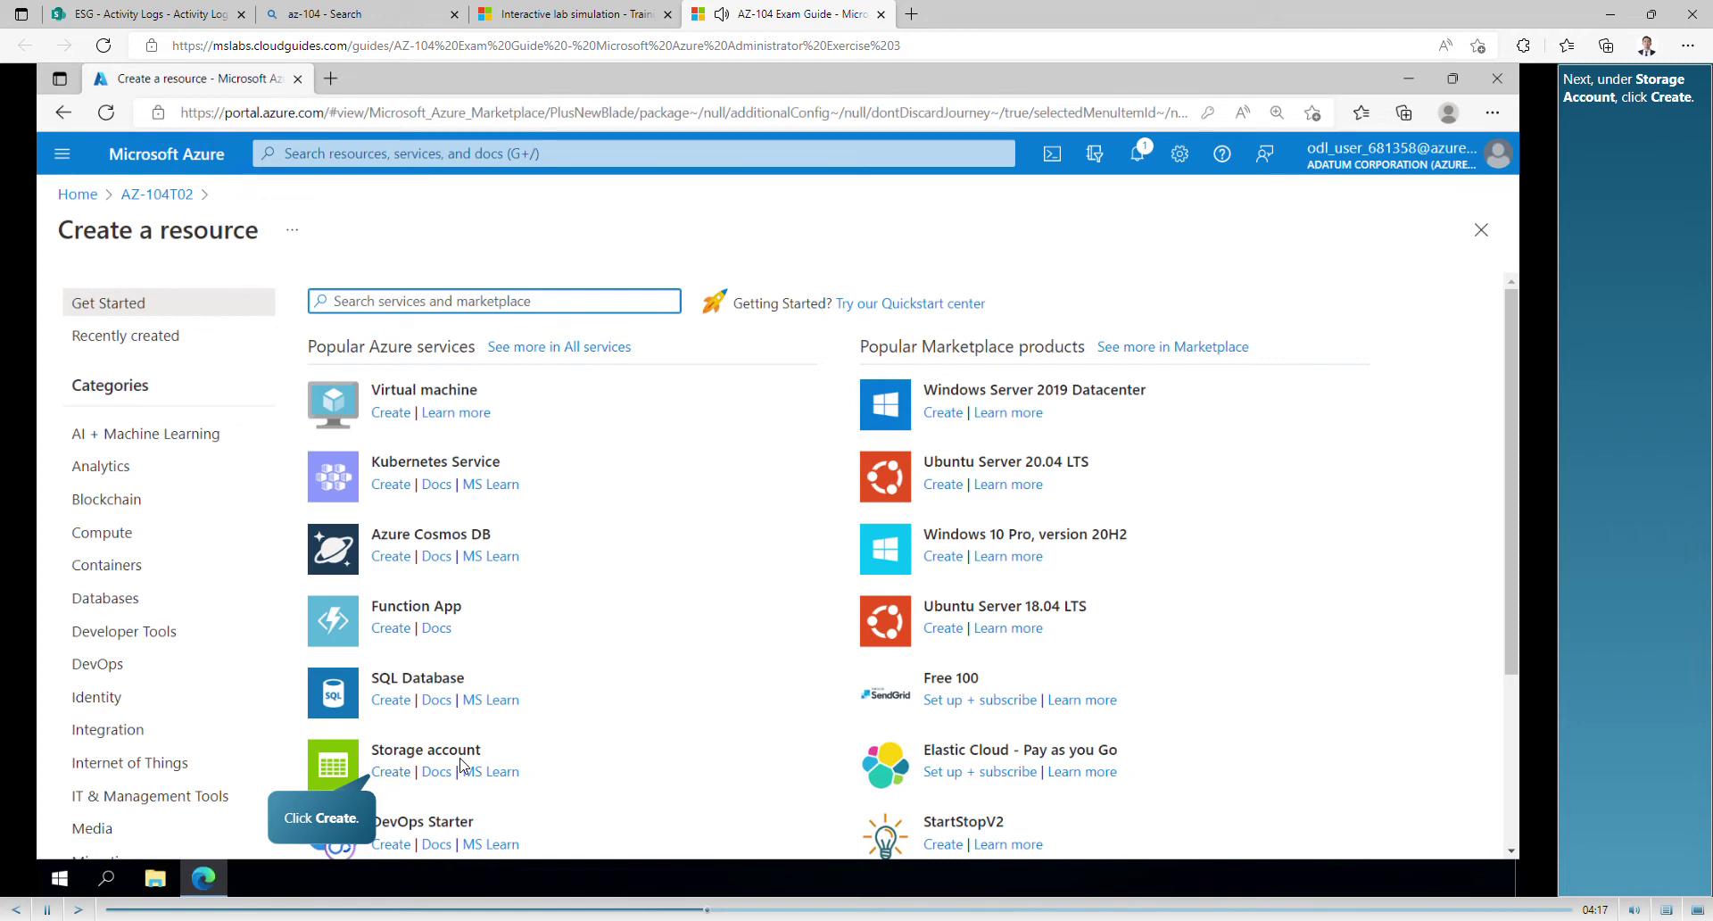
left_click(392, 773)
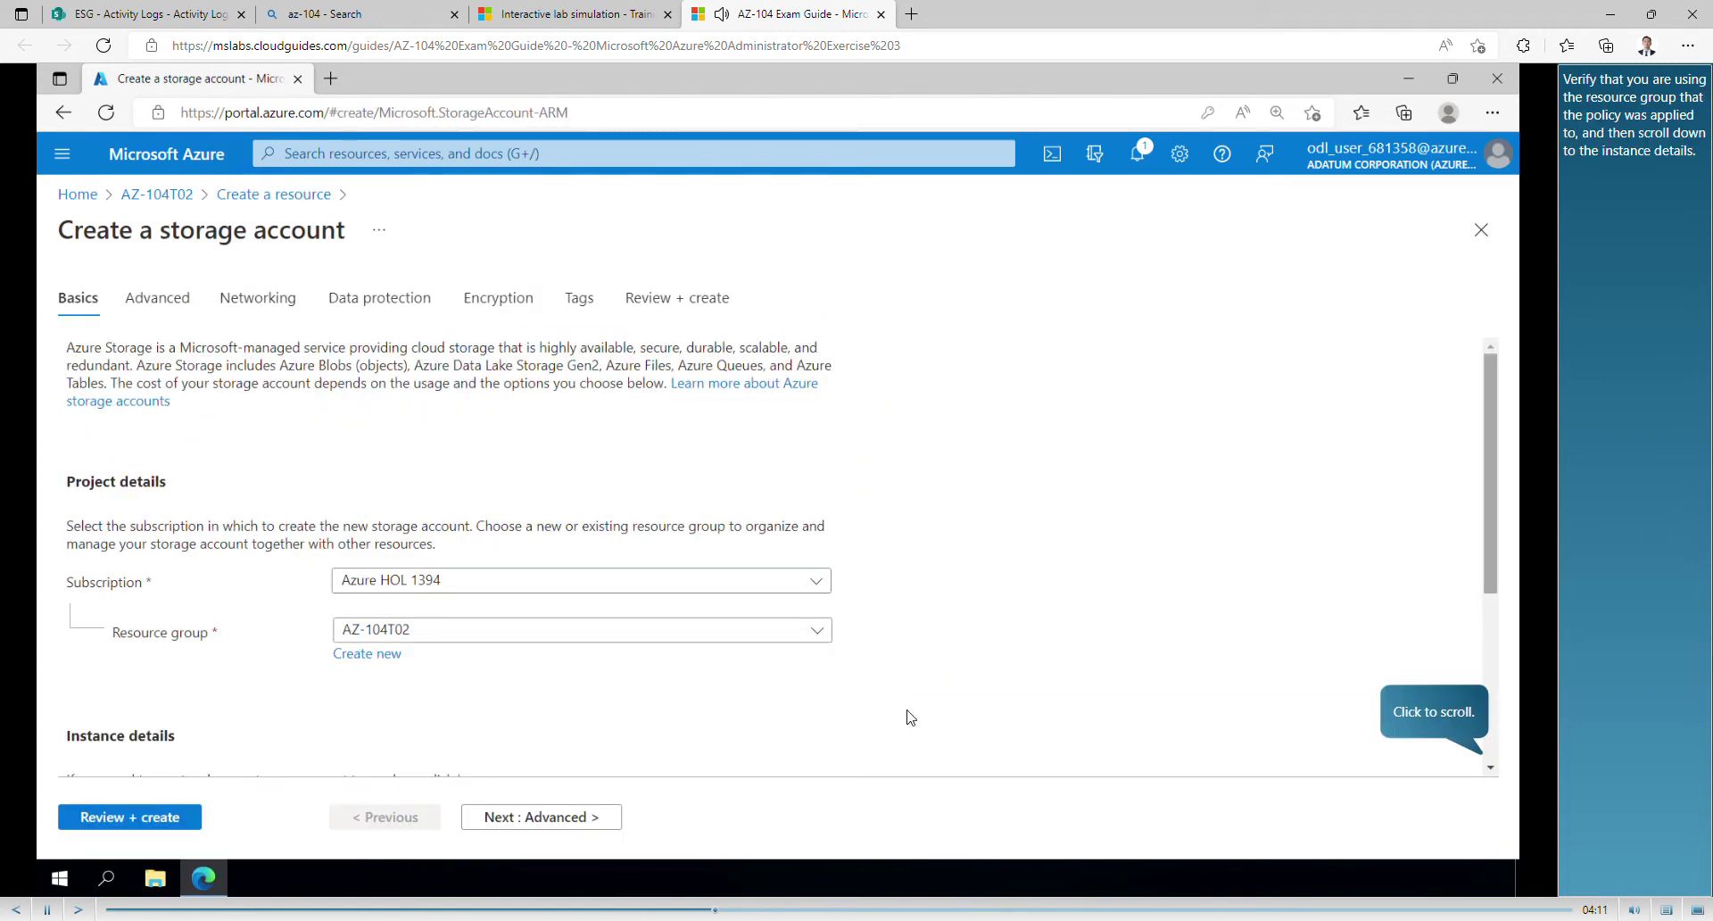
Step: Enter mystorage681358 as the new storage account's name in the instance details
left_click(1488, 772)
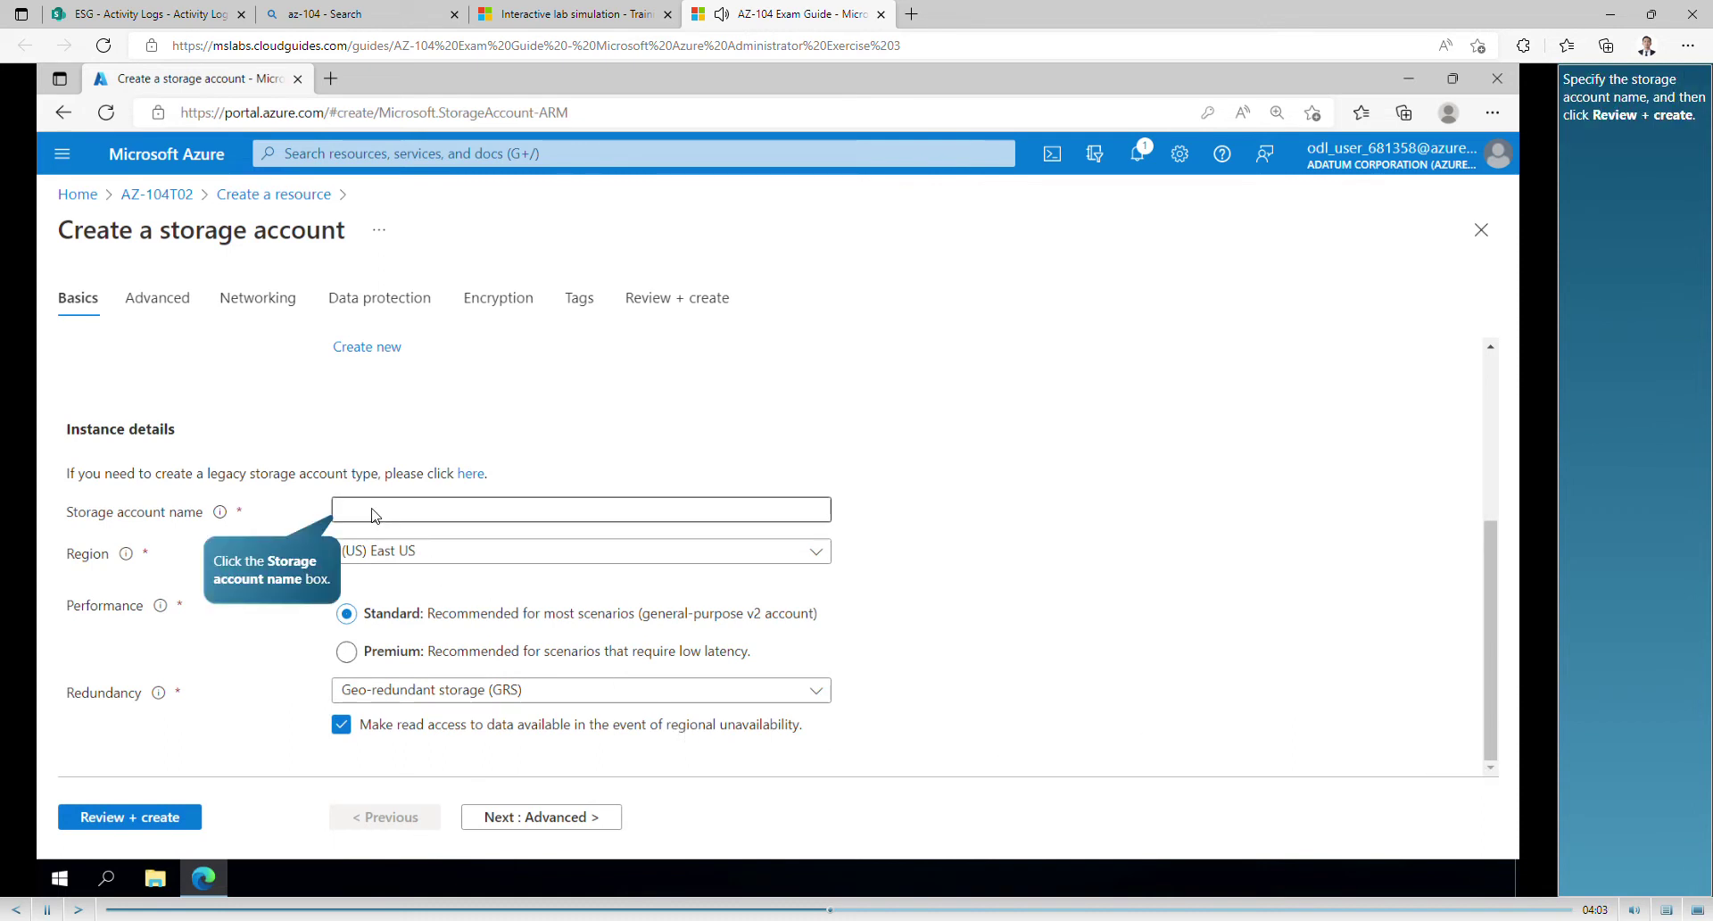
left_click(479, 517)
type("mystorage681358")
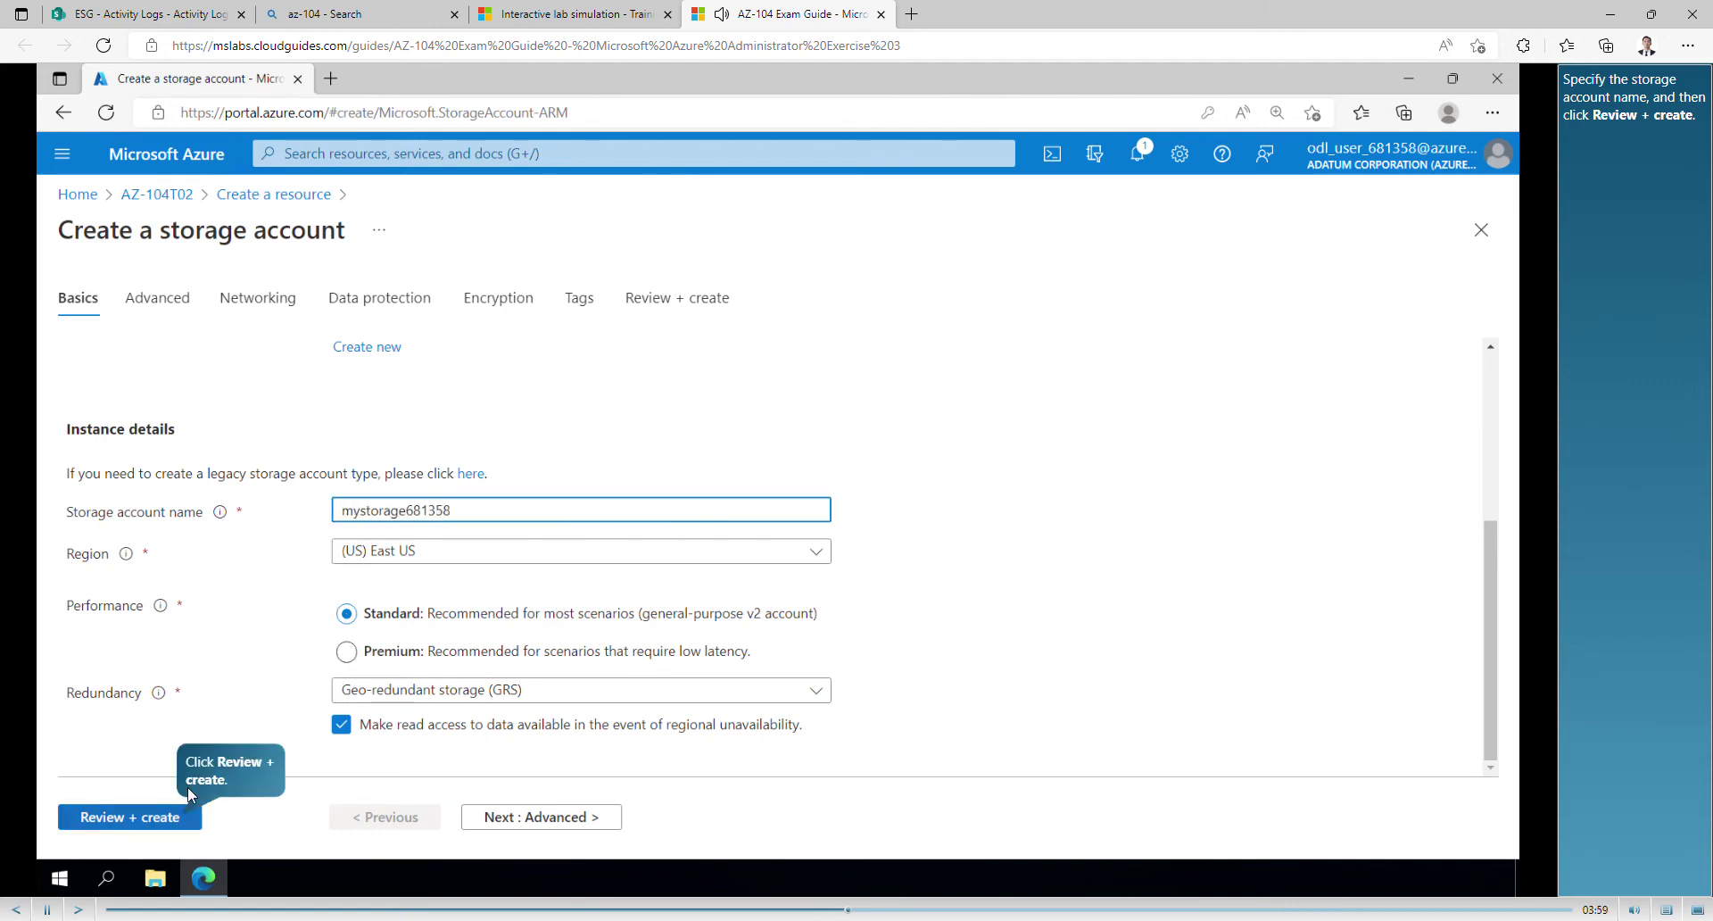
Step: Try to validate the mystorage681358 storage account, close the creation form and continue to Task 3
left_click(150, 821)
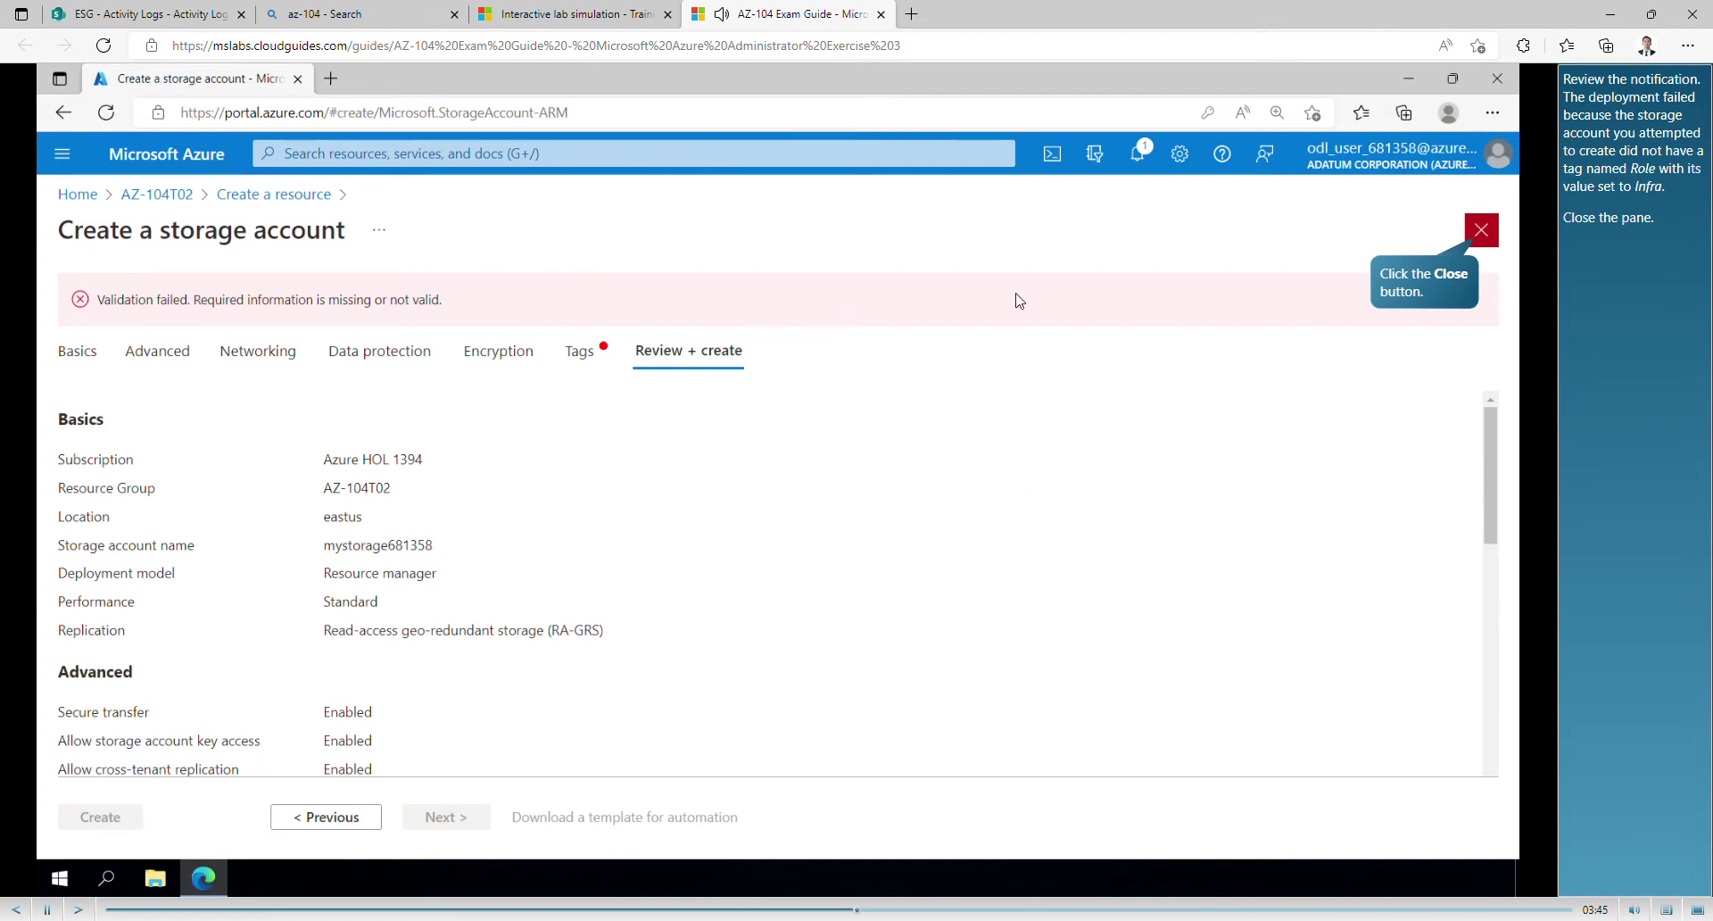
left_click(1480, 232)
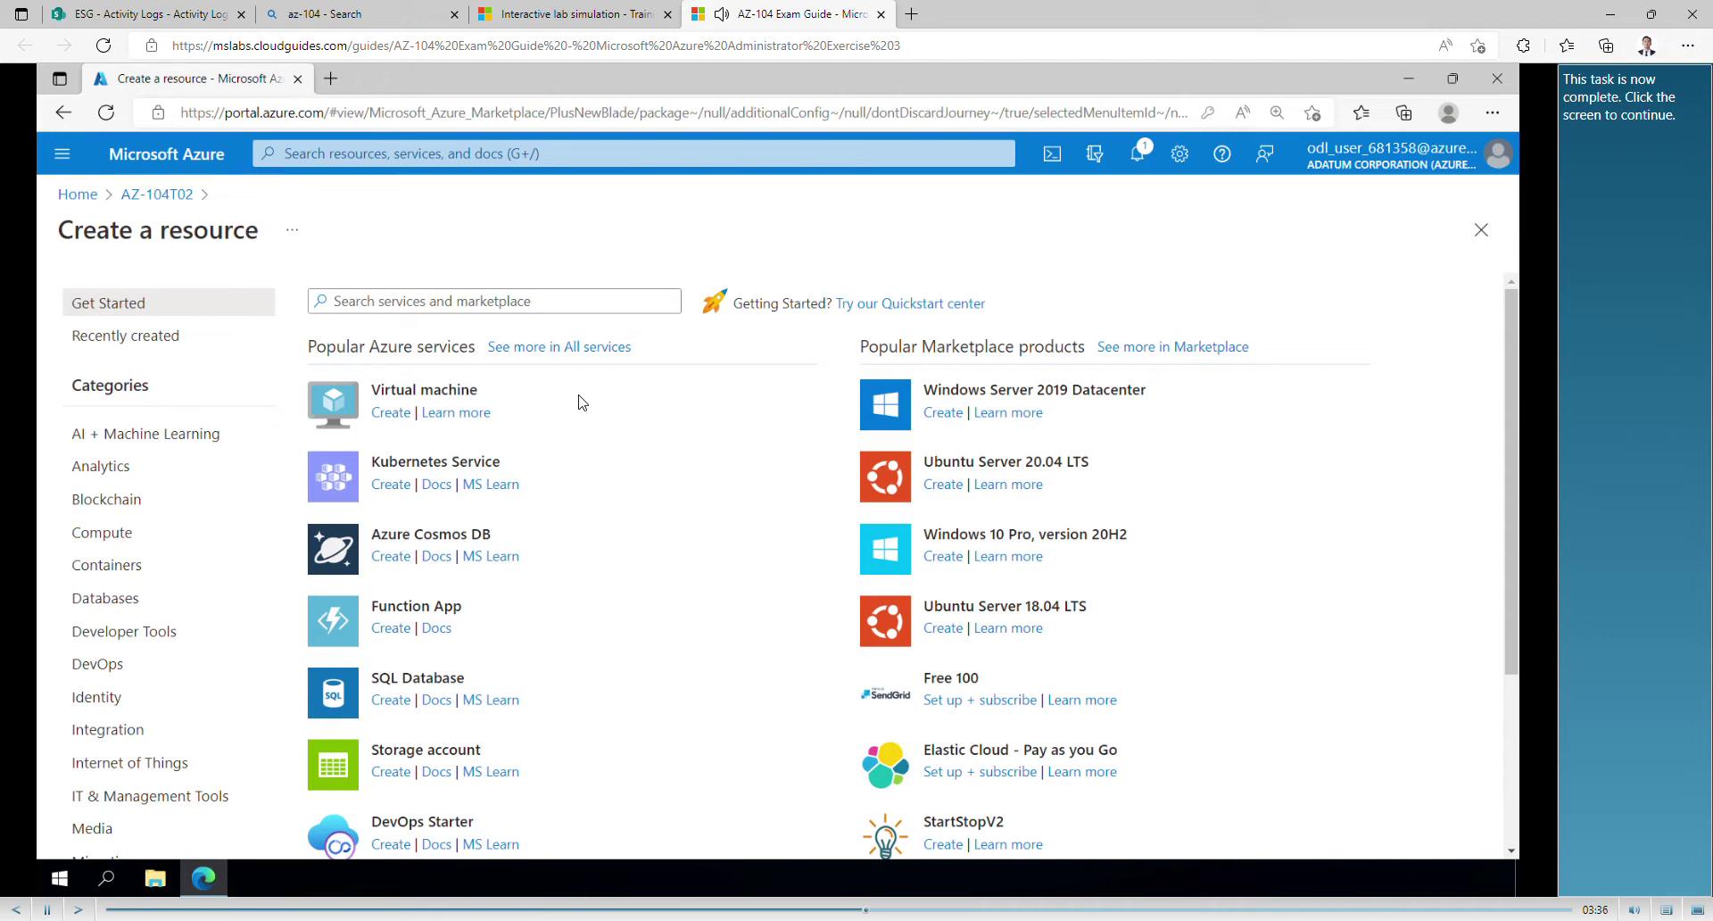
left_click(946, 243)
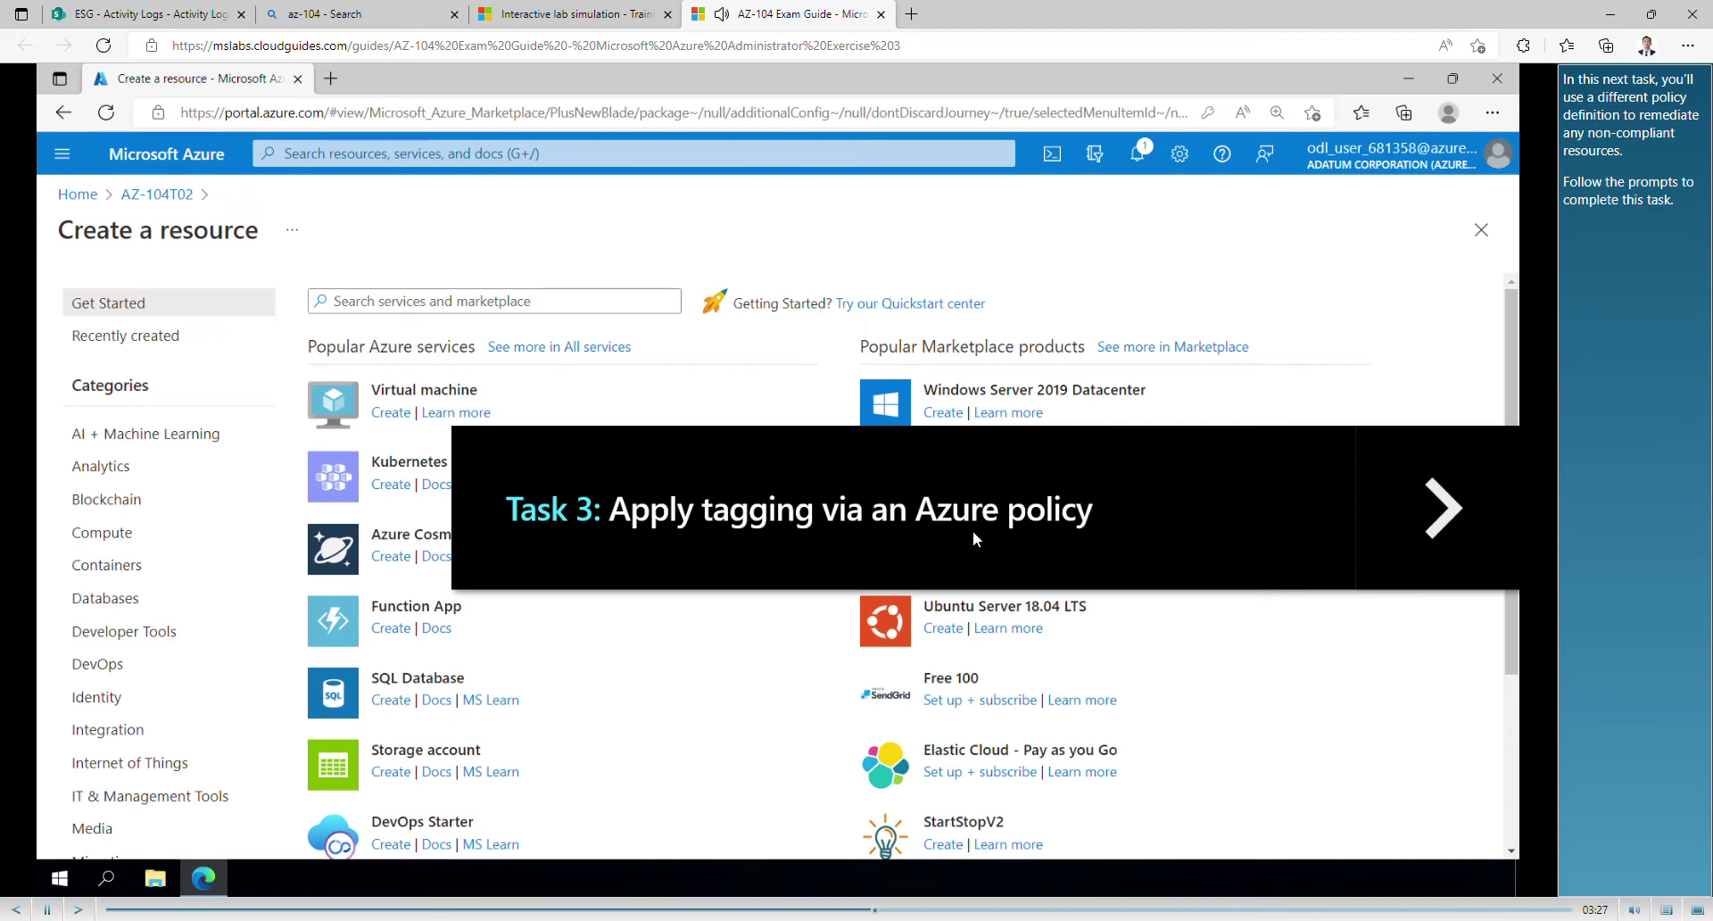
left_click(1443, 511)
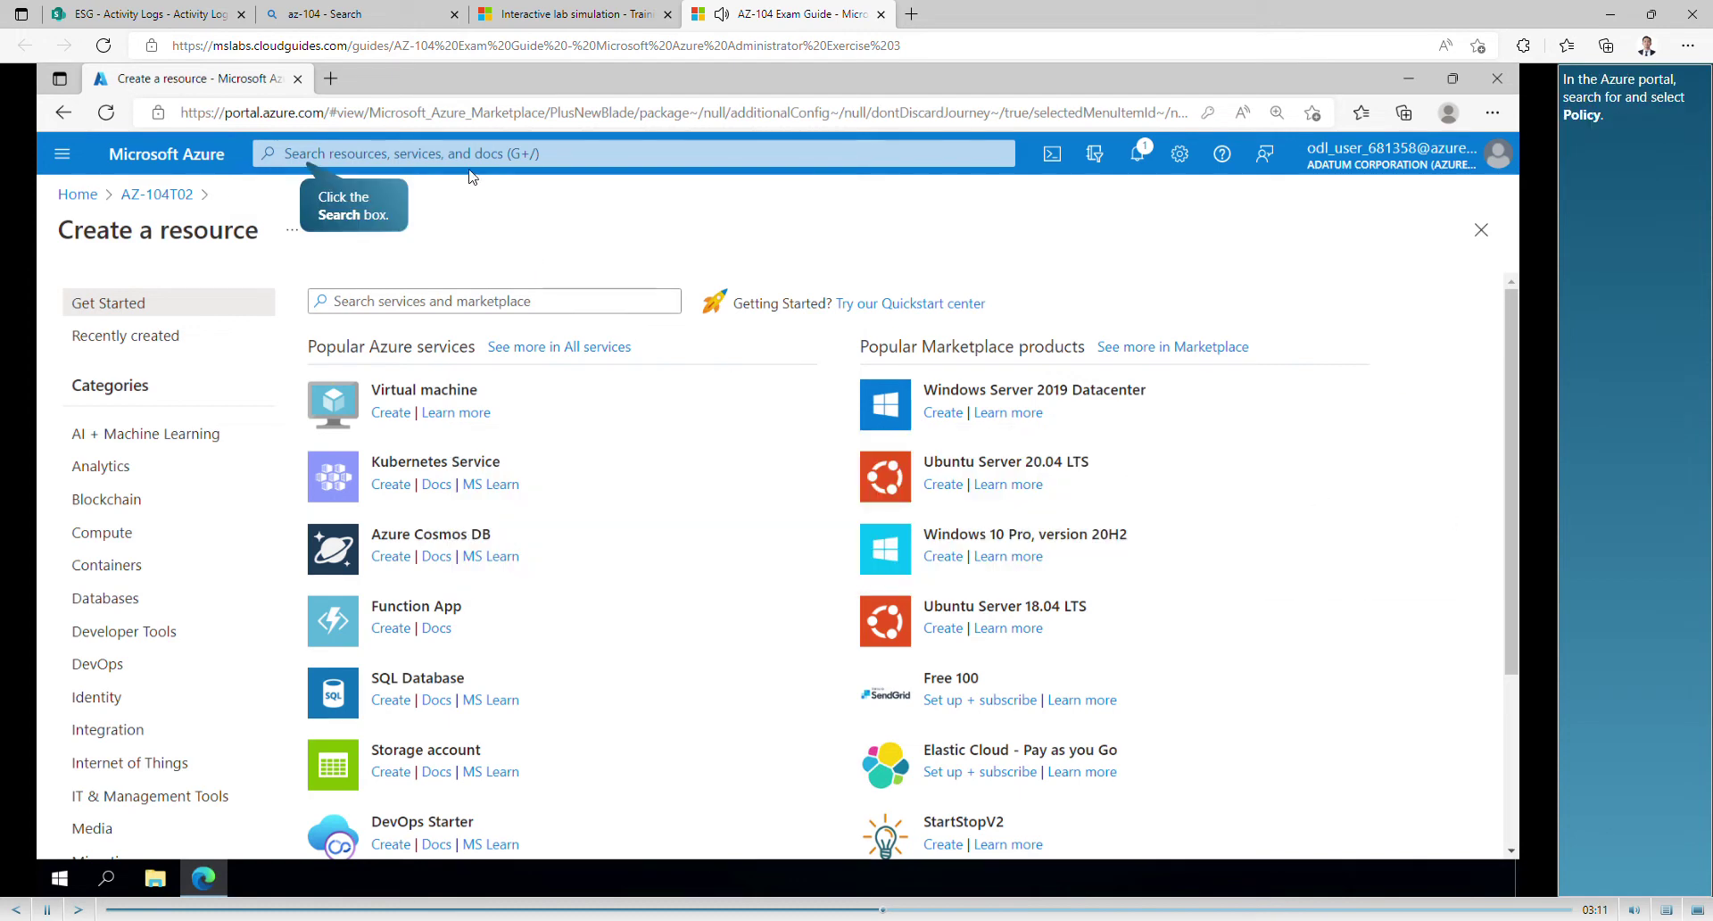
Step: Delete the Require Role tag with Infra value assignment from the Azure Policy assignments
left_click(469, 154)
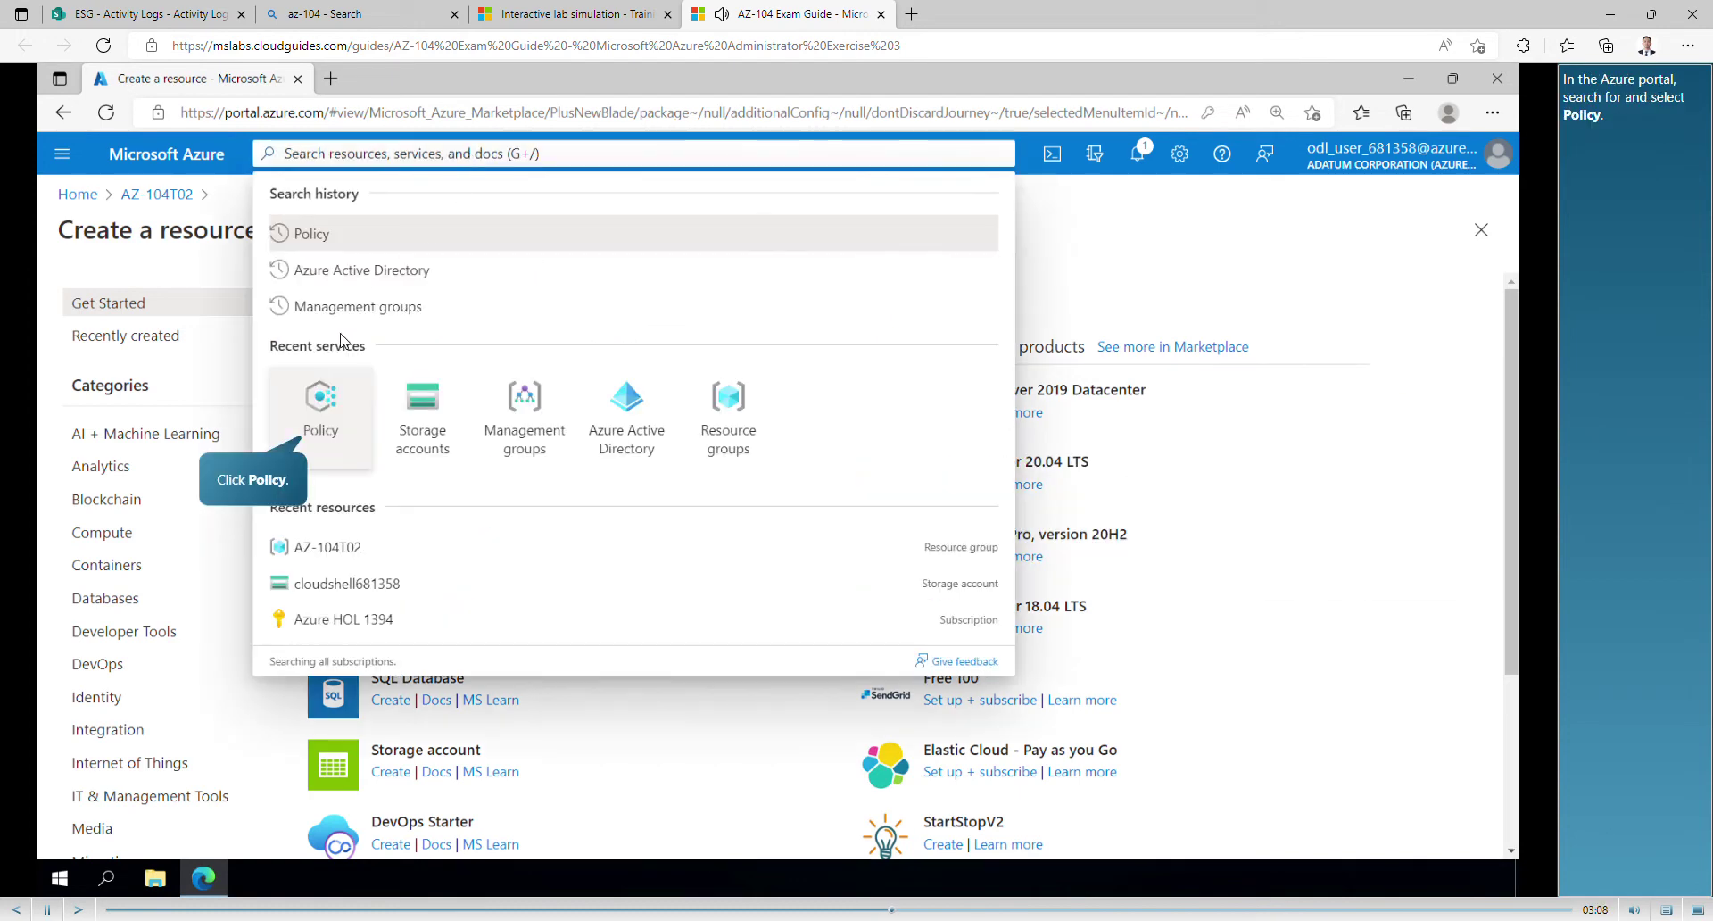
left_click(323, 414)
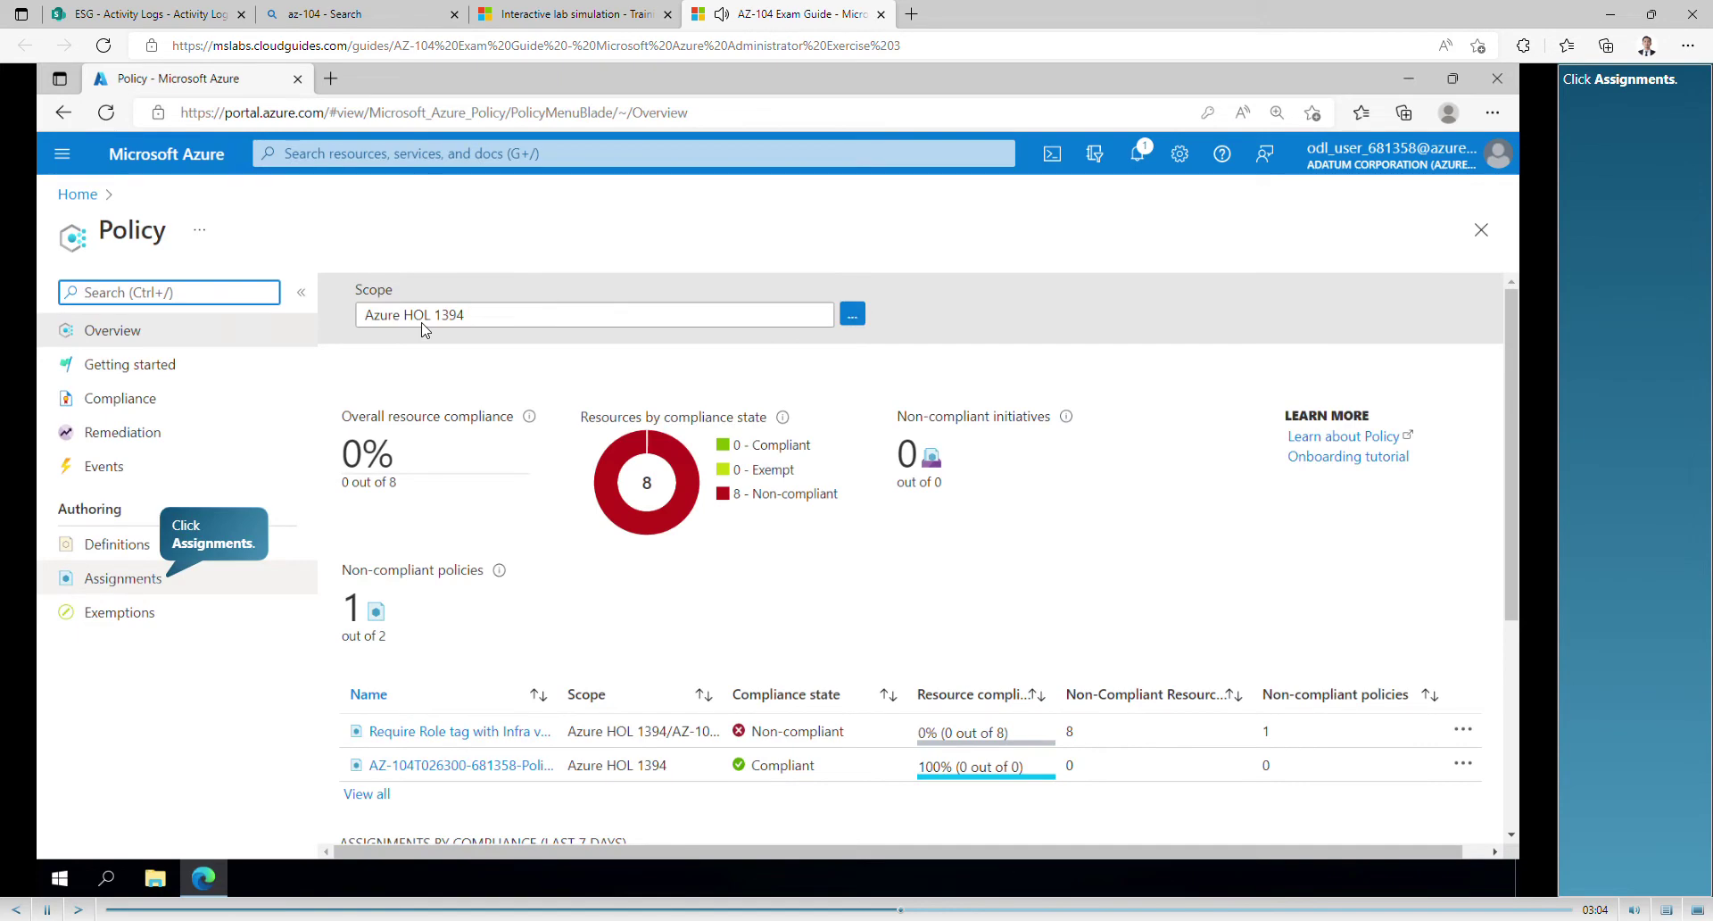
left_click(143, 586)
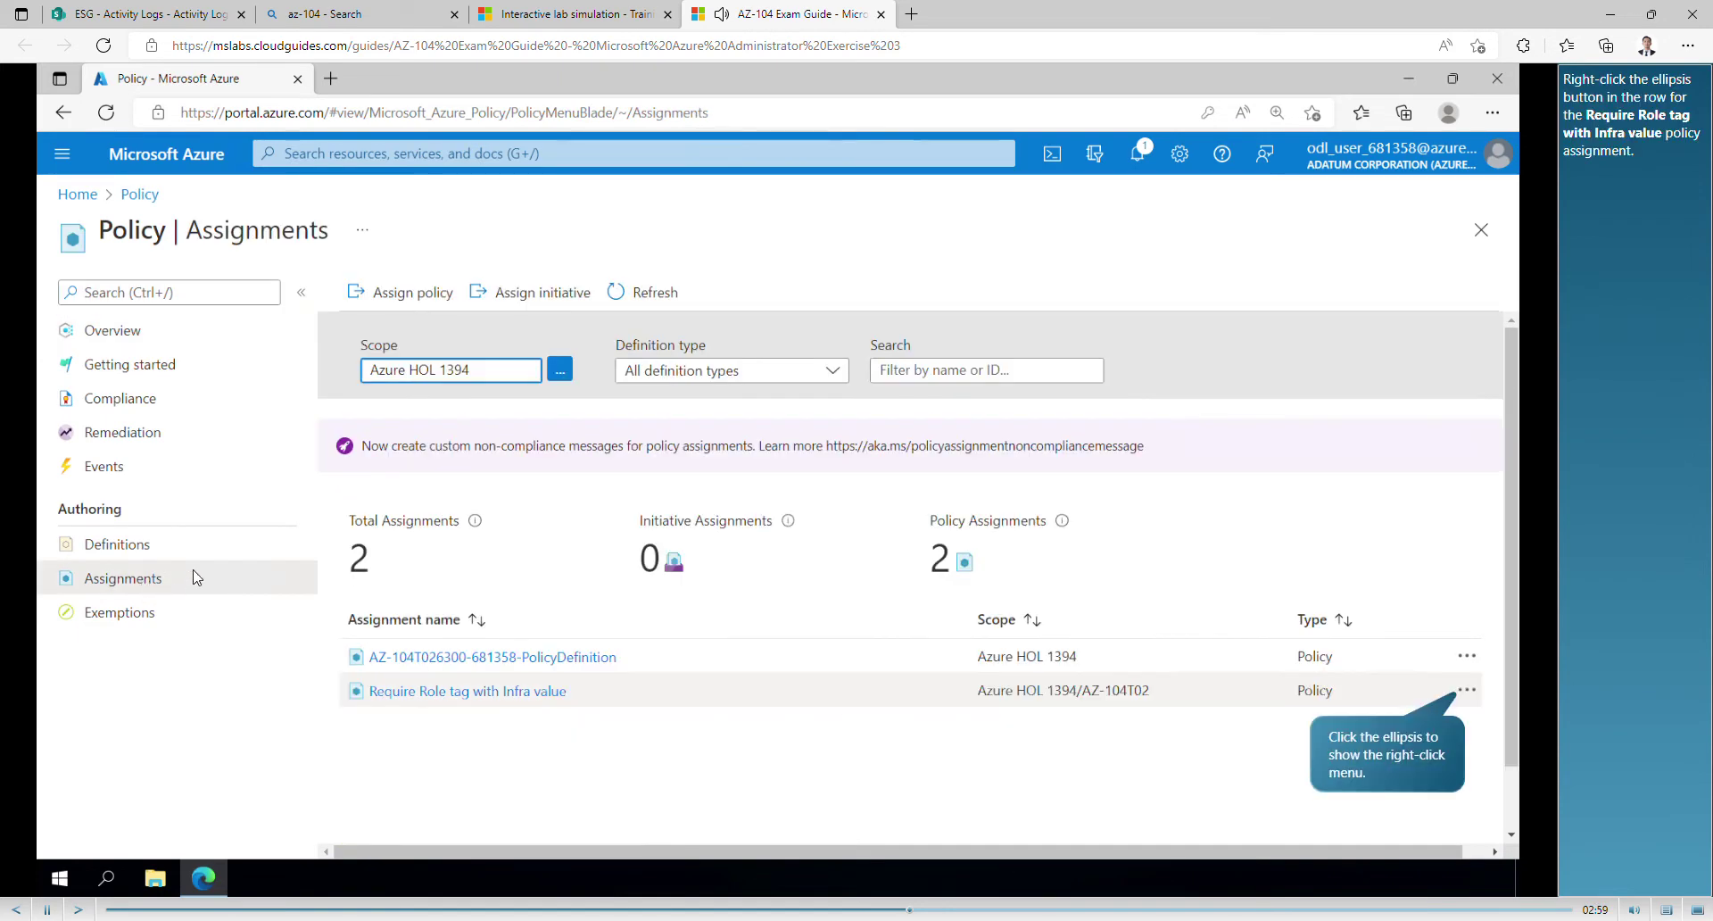
left_click(1468, 693)
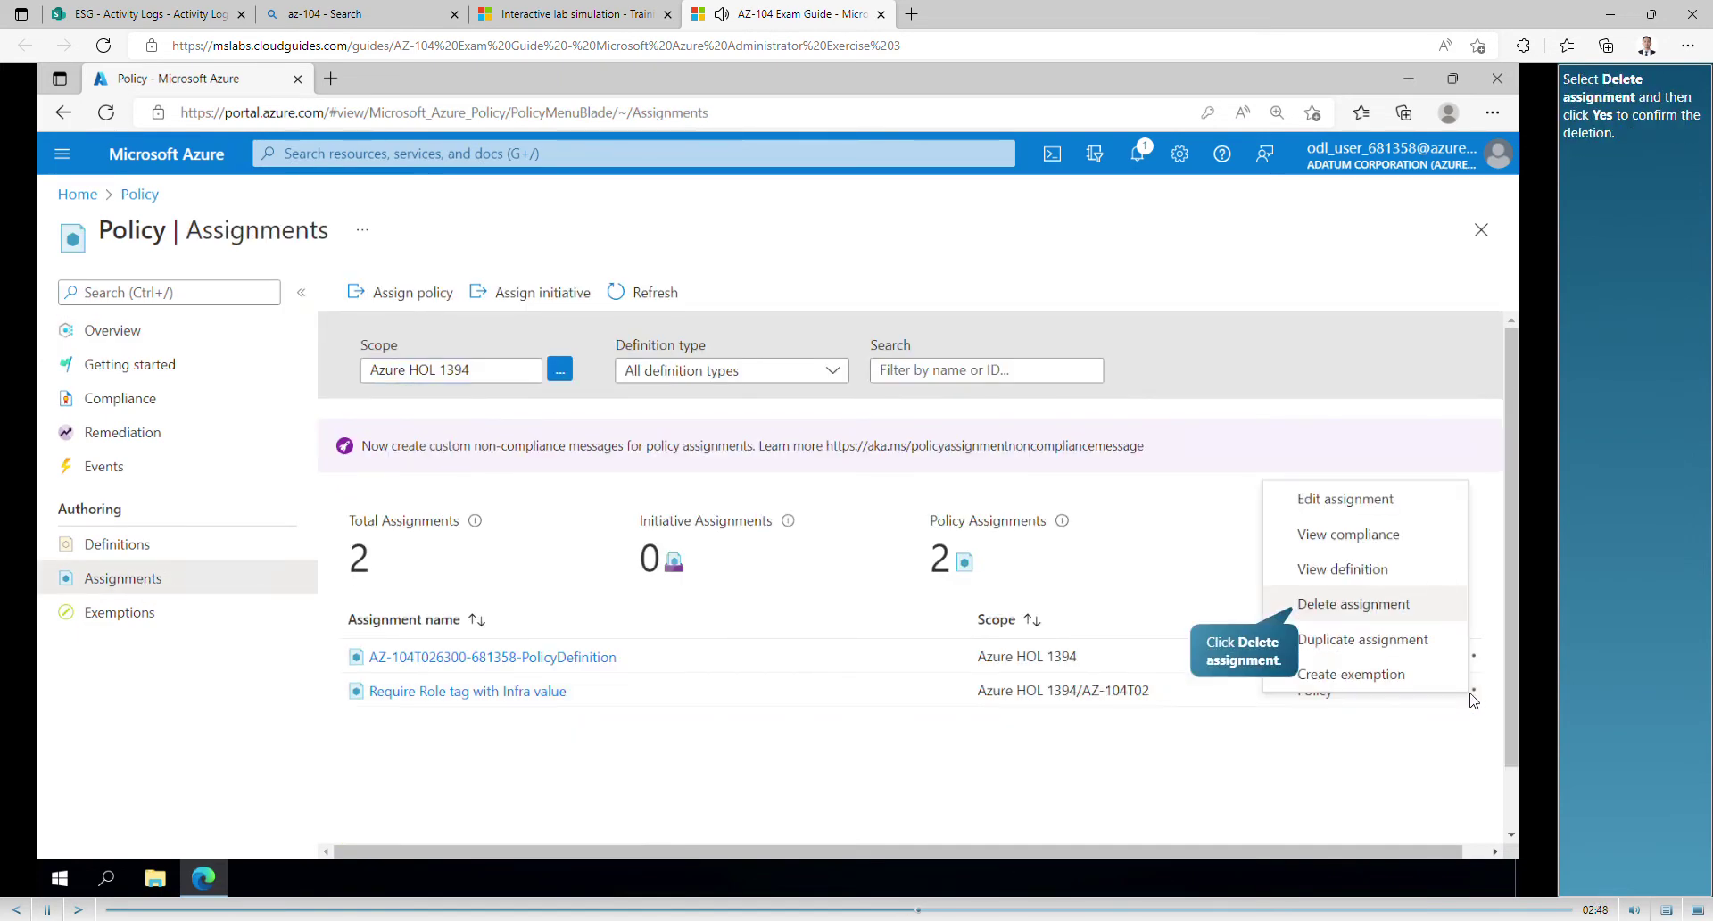
left_click(1365, 604)
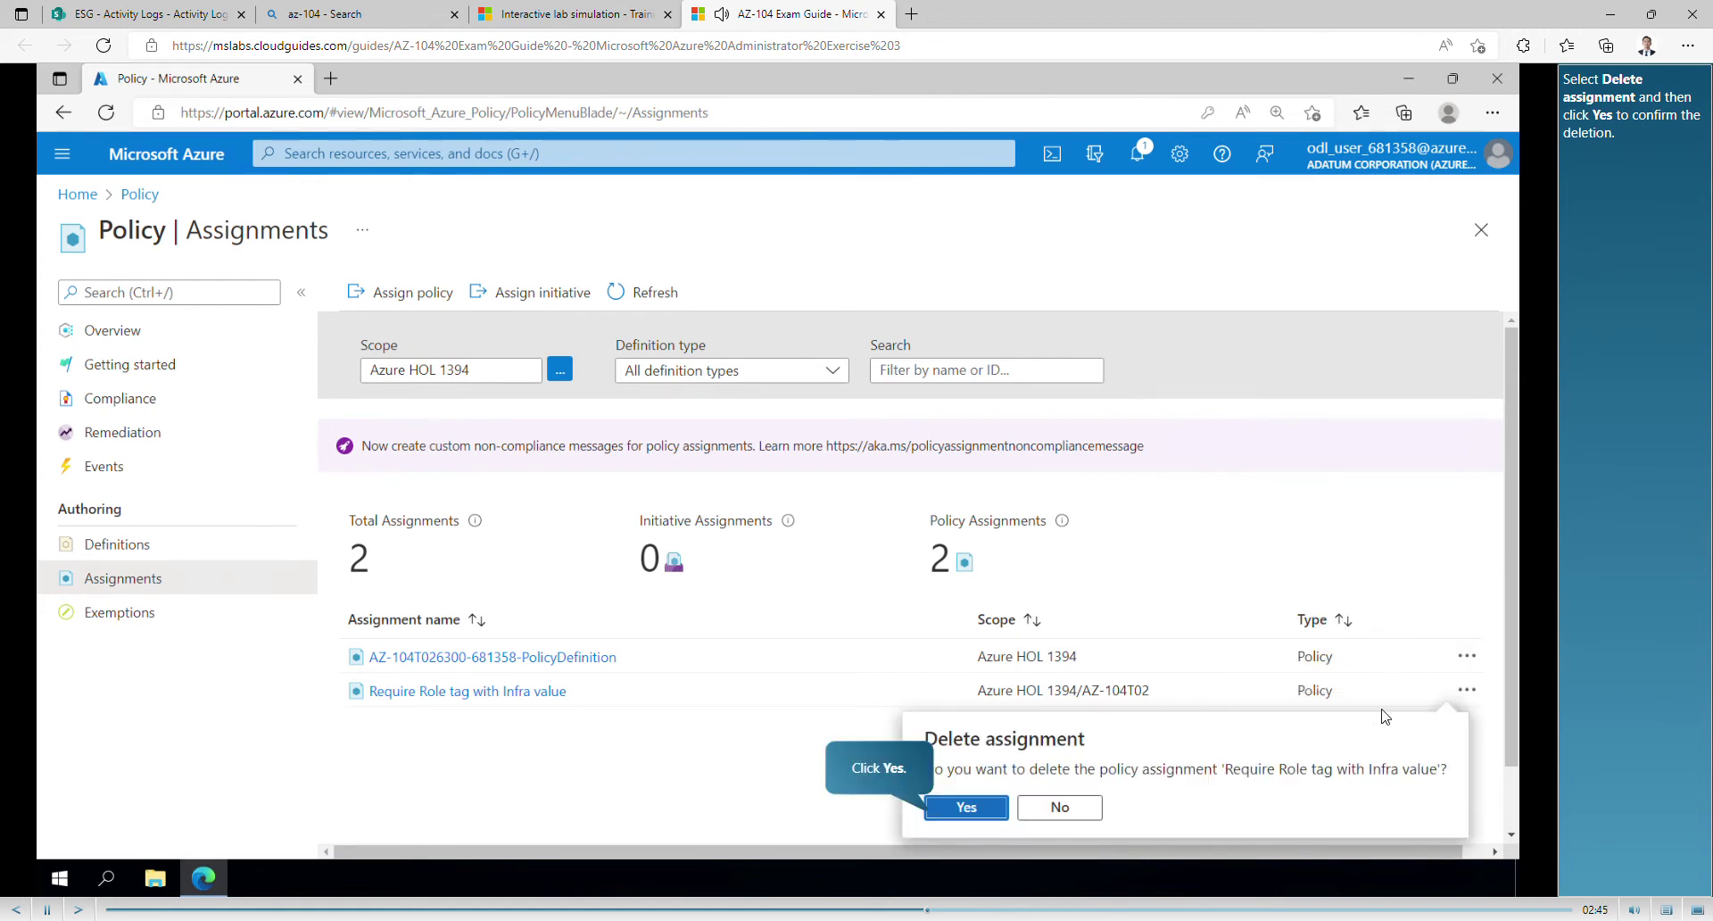
left_click(966, 813)
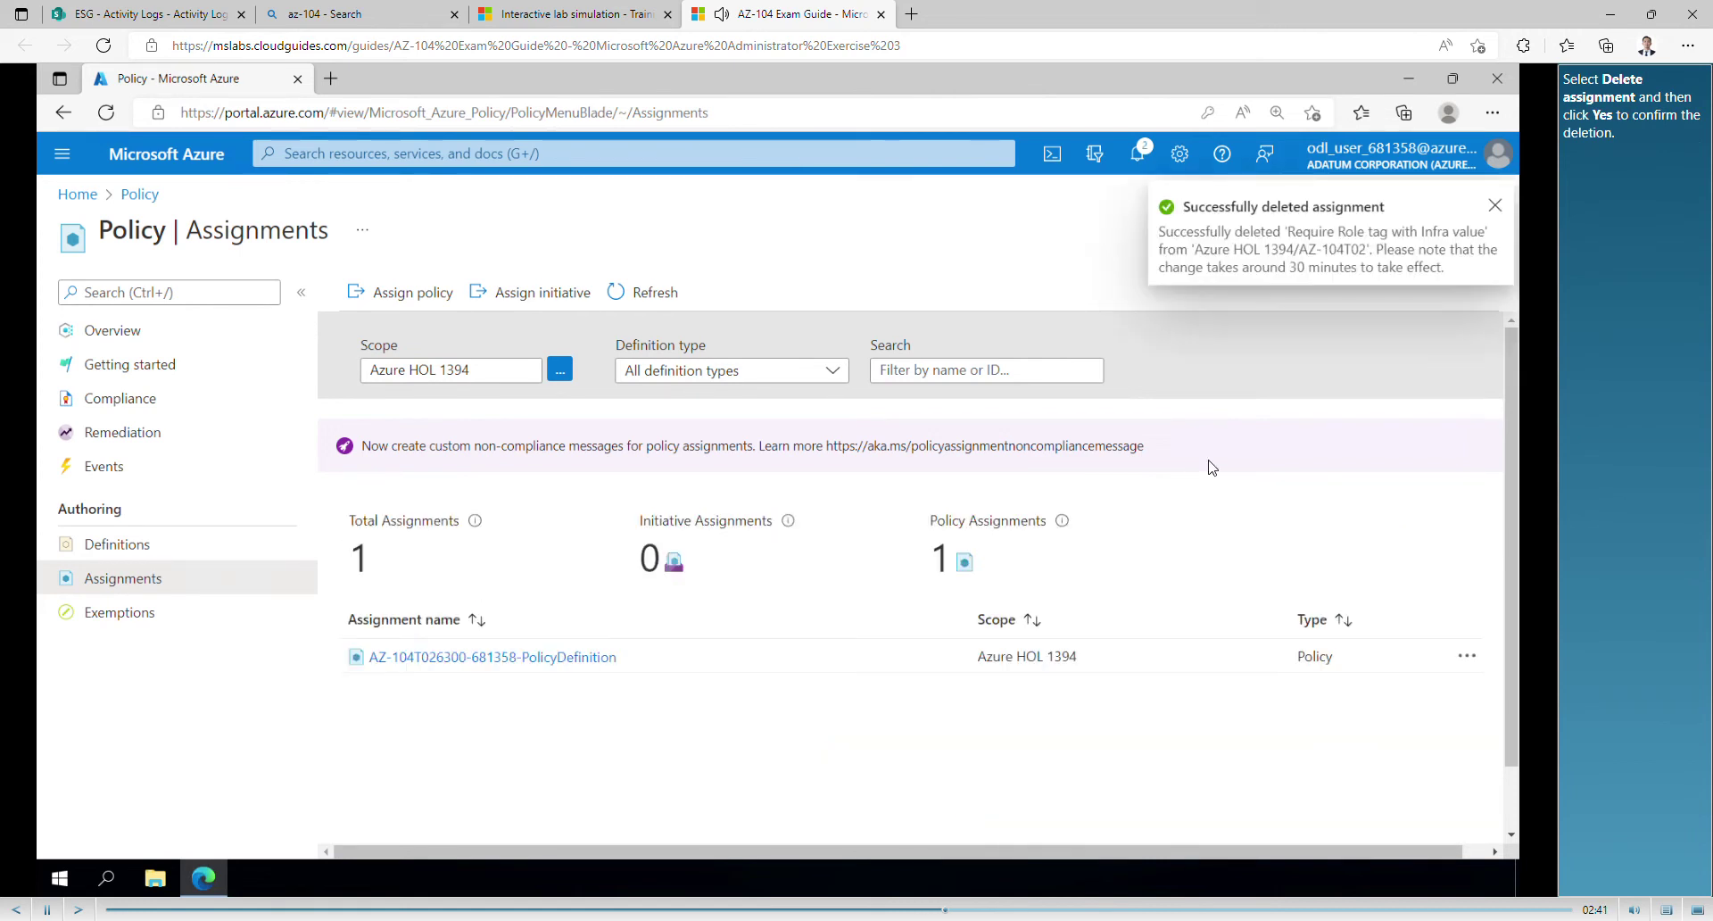
Step: Start a new policy assignment and set its scope to the AZ-104T02 resource group
left_click(431, 301)
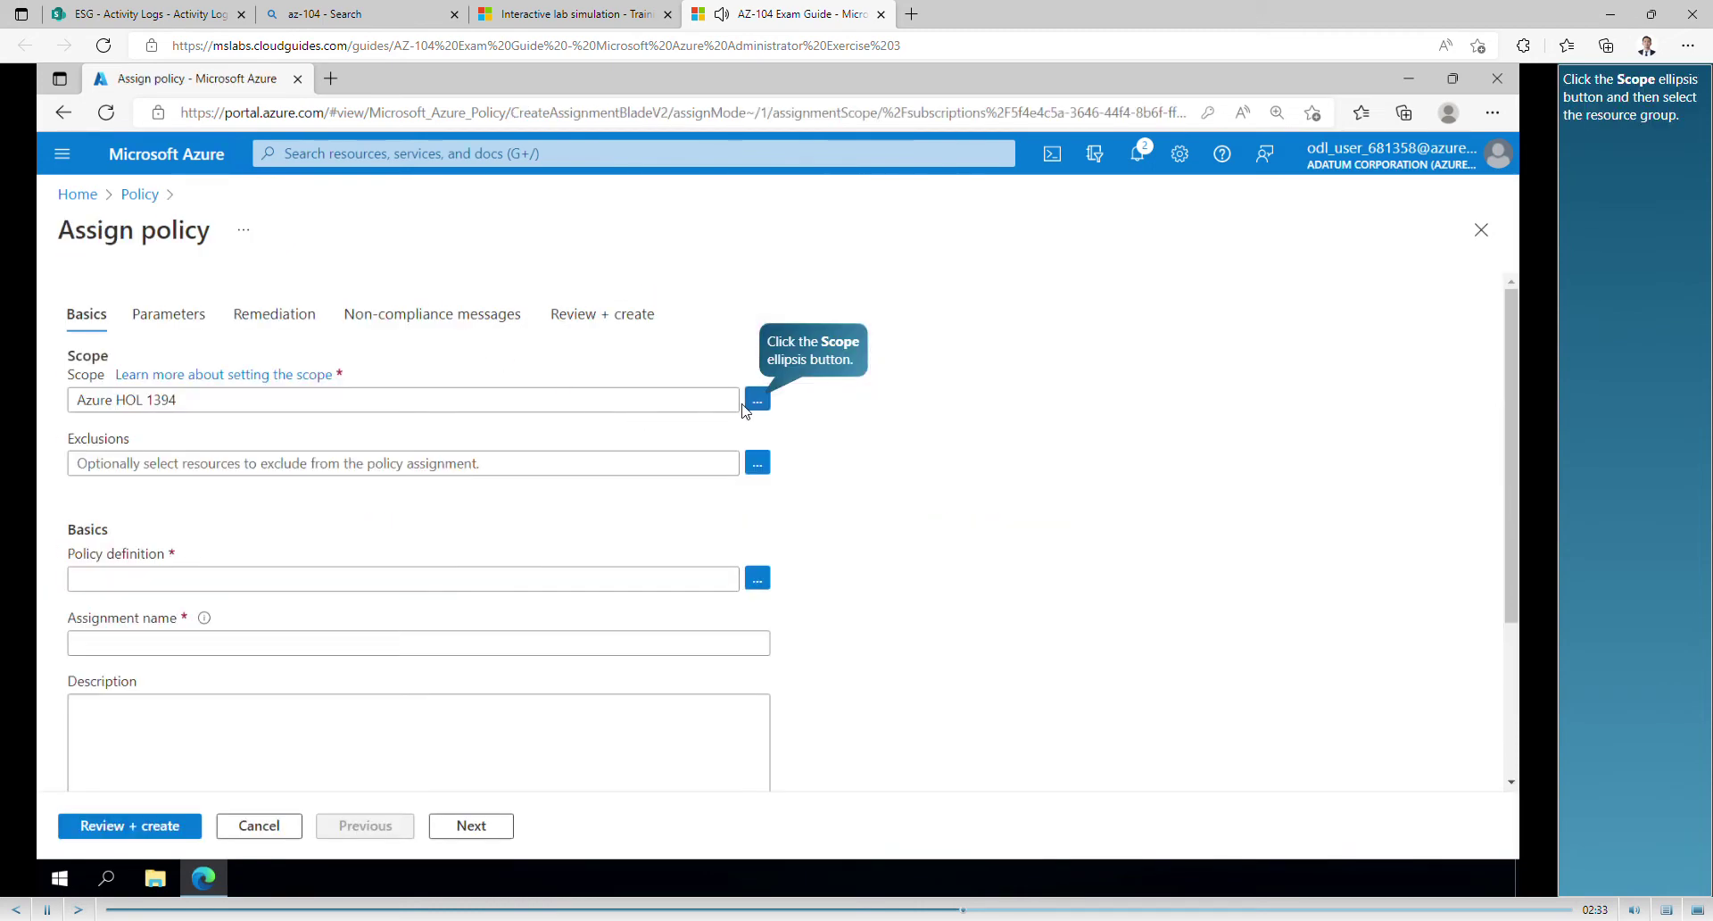
left_click(758, 401)
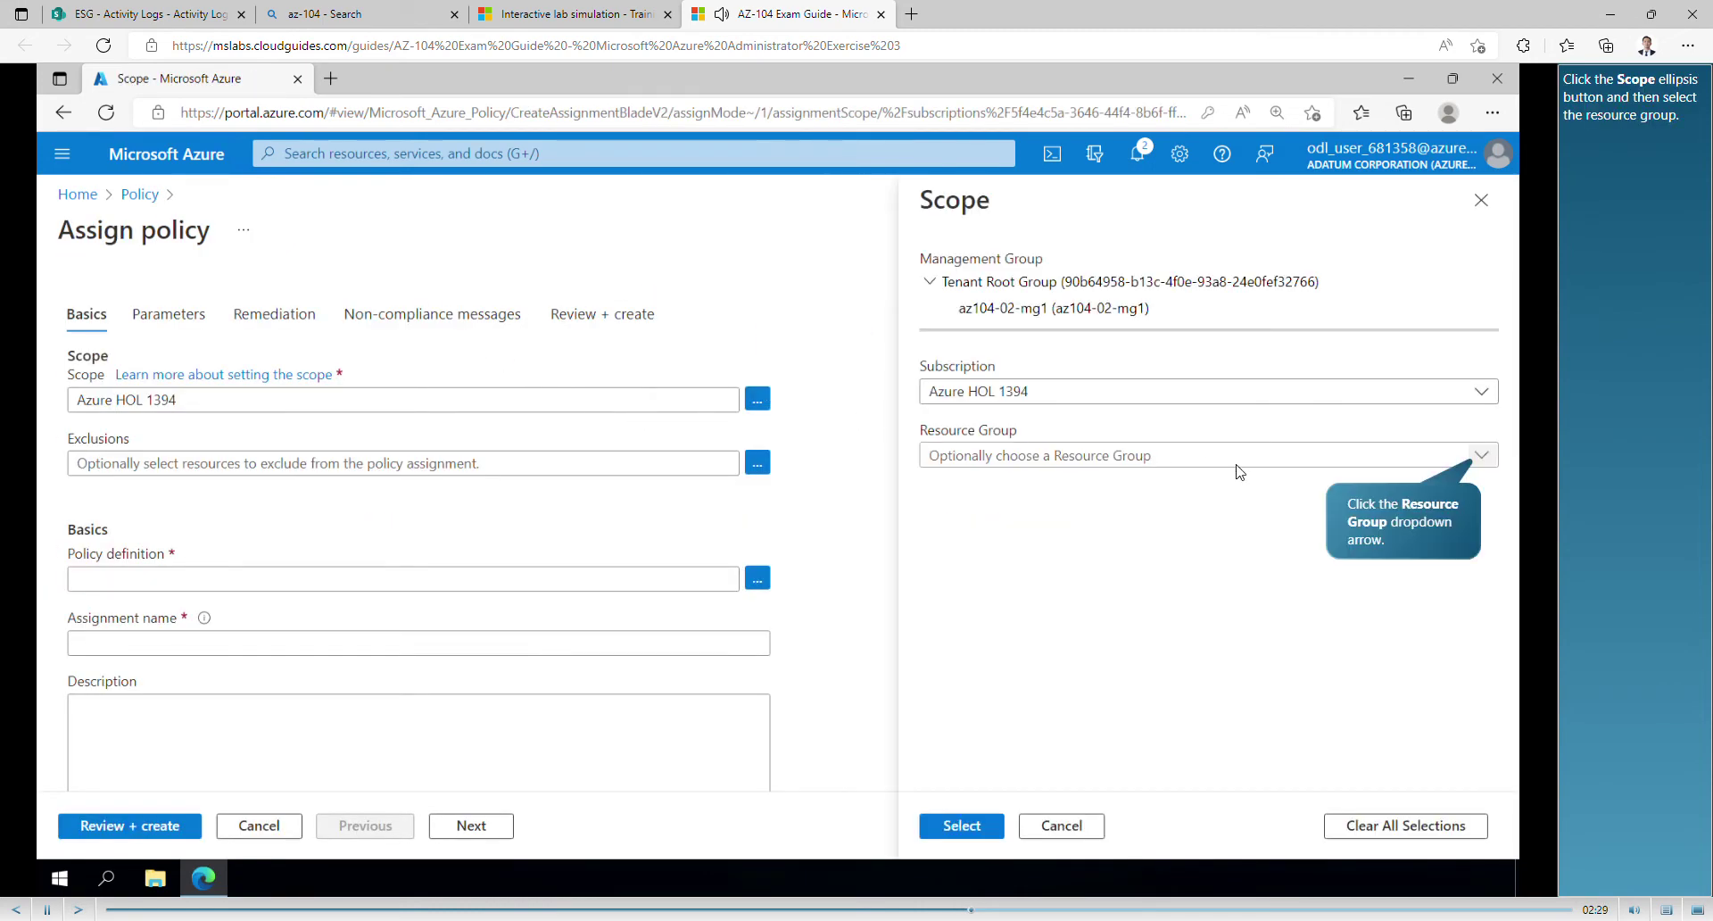
left_click(1485, 466)
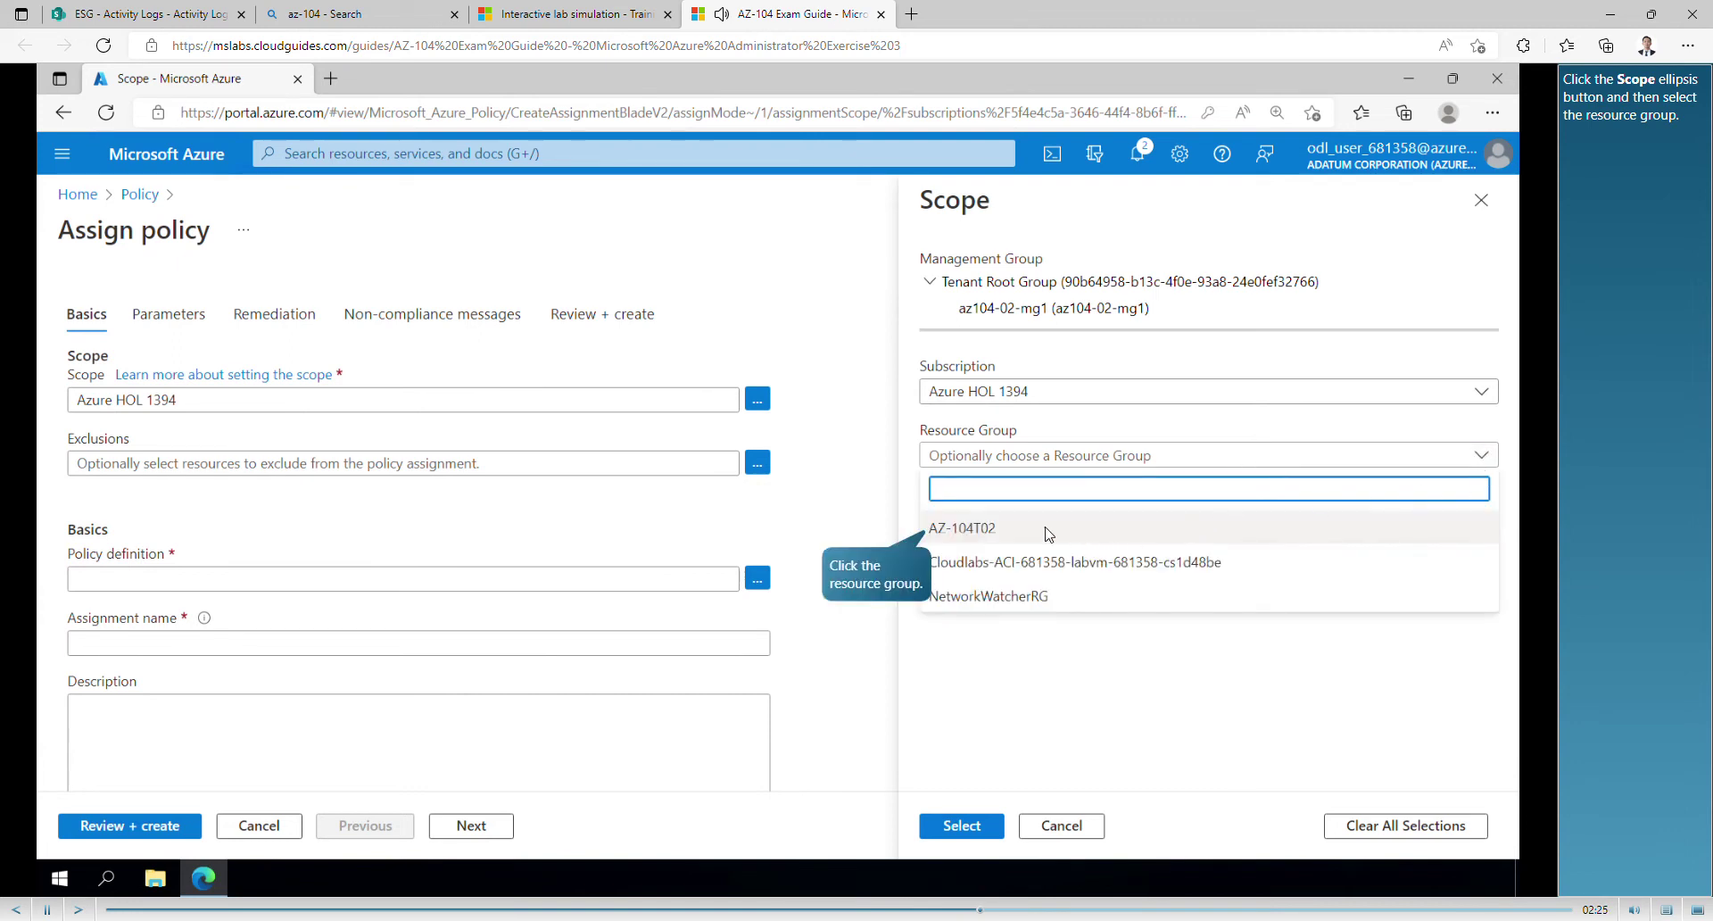
left_click(968, 535)
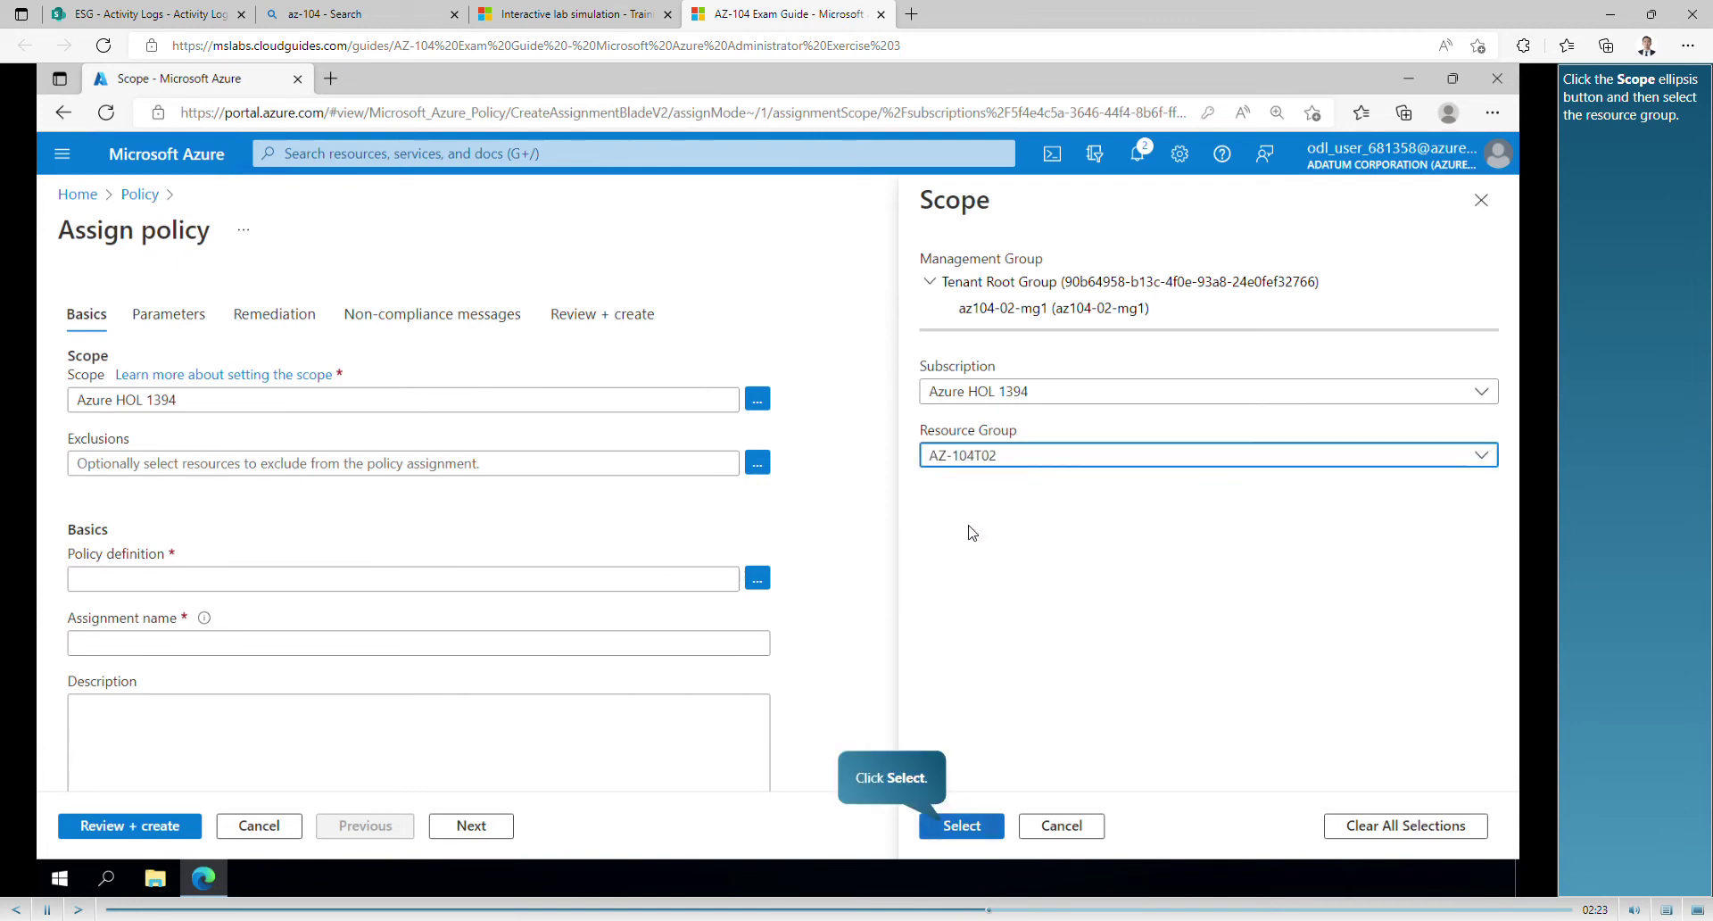
left_click(963, 828)
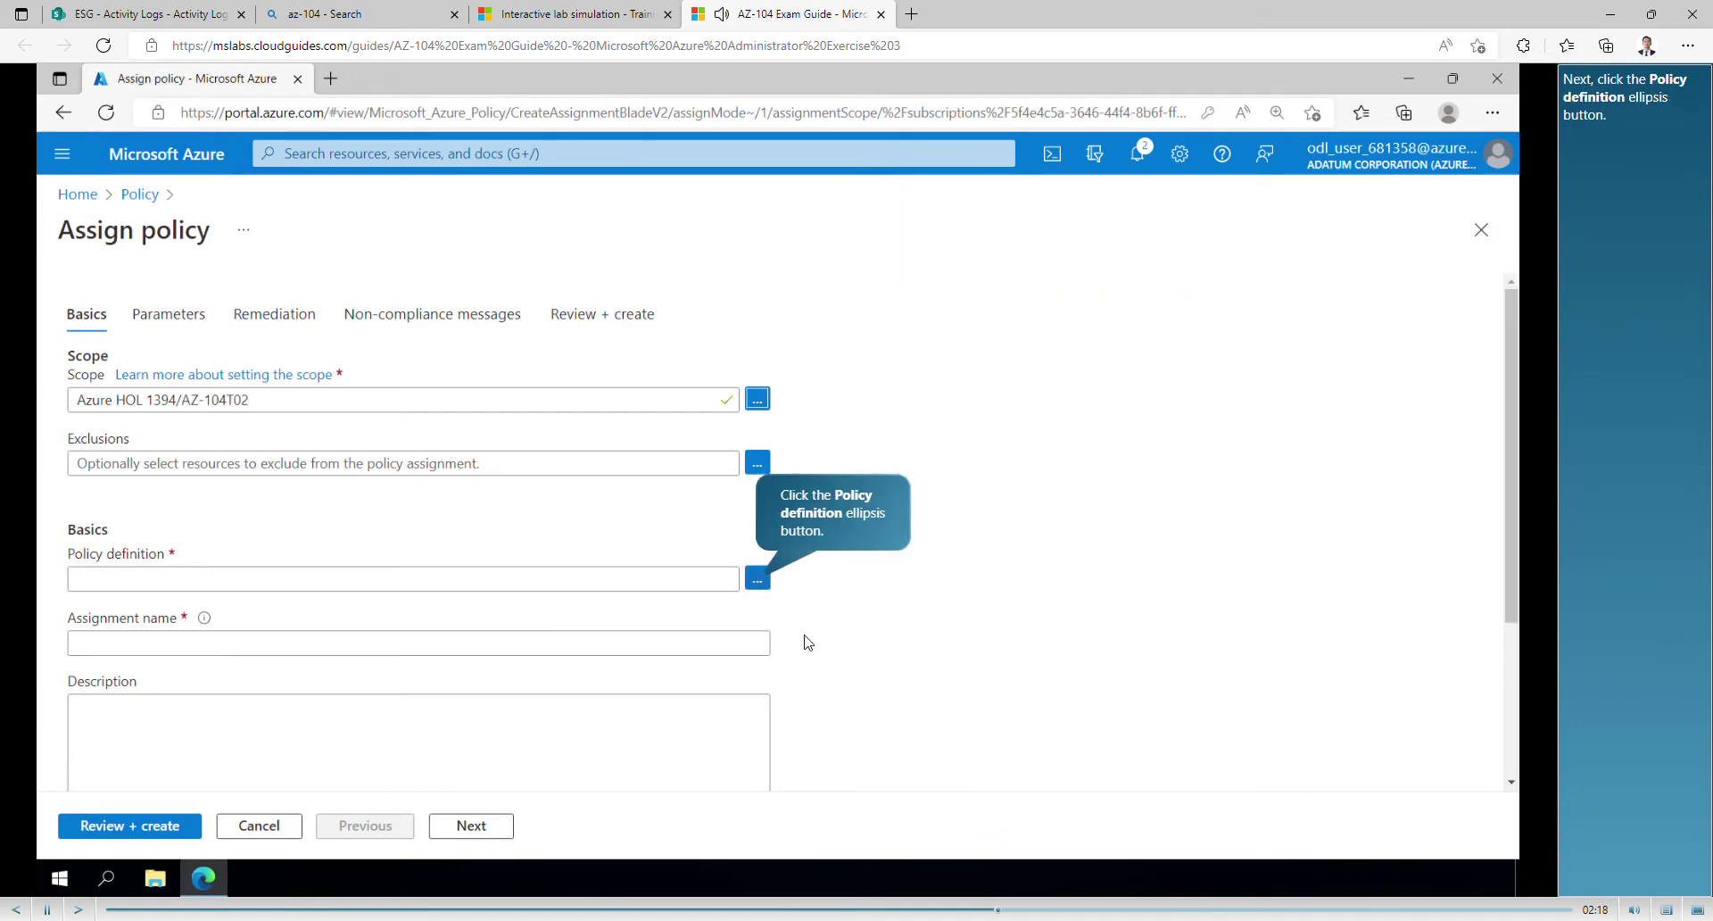
Step: Search the available definitions for "Inherit a tag from the resource" and choose Inherit a tag from the resource group if missing
left_click(757, 580)
left_click(997, 325)
type("Inherit a tag from the resource")
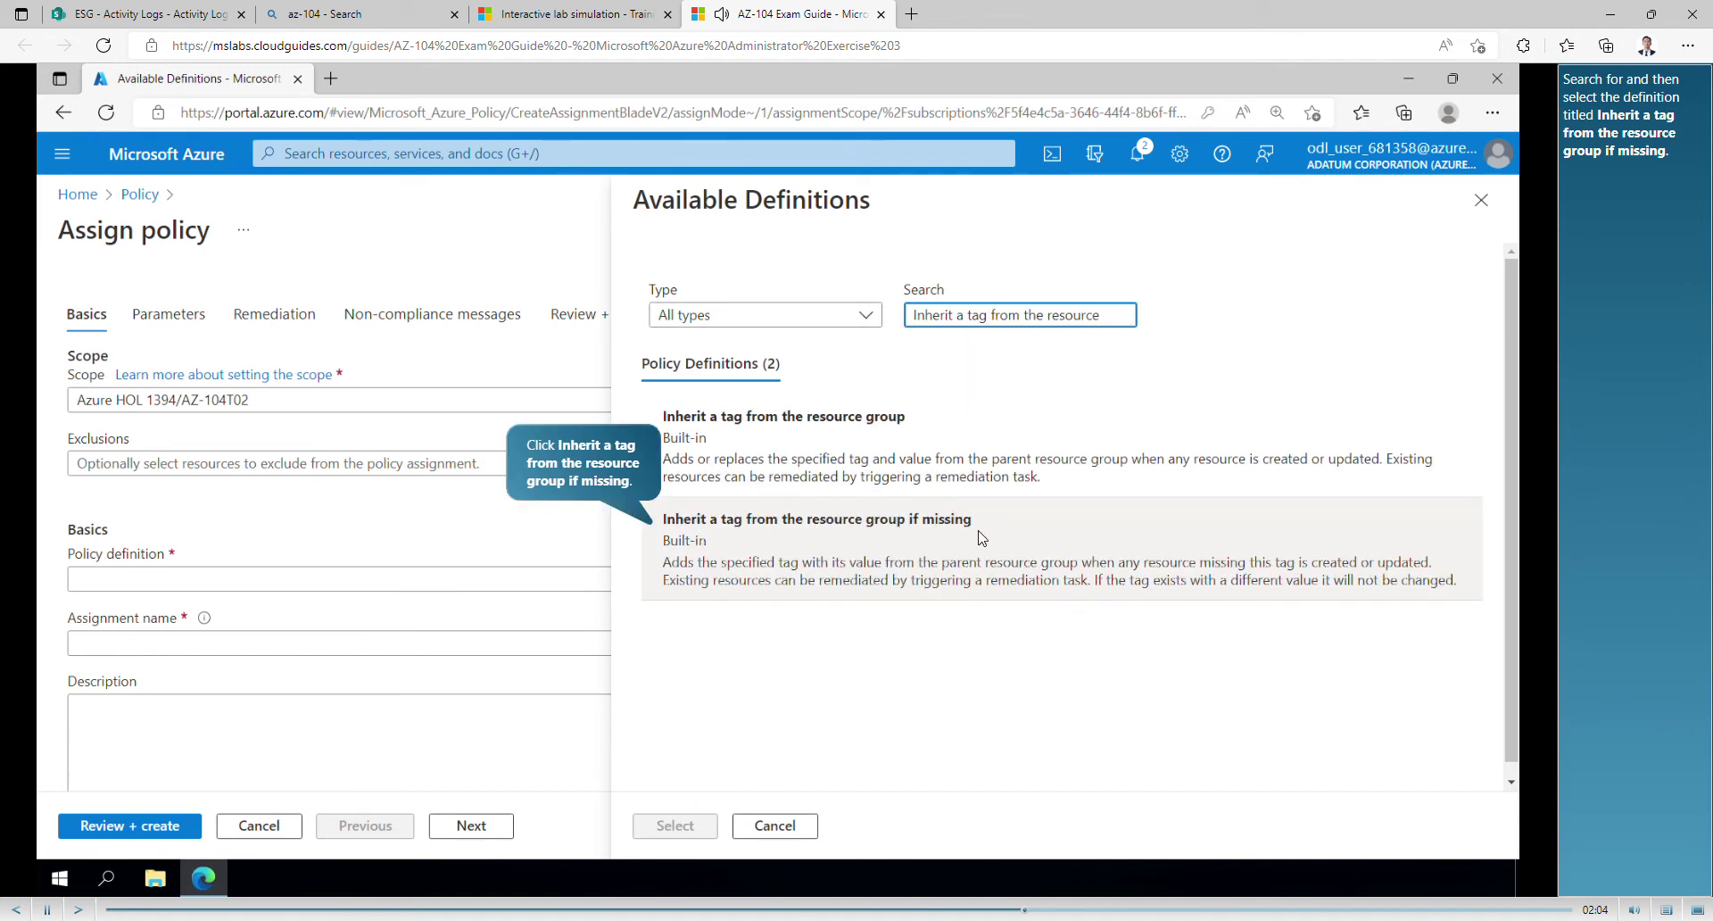
left_click(729, 540)
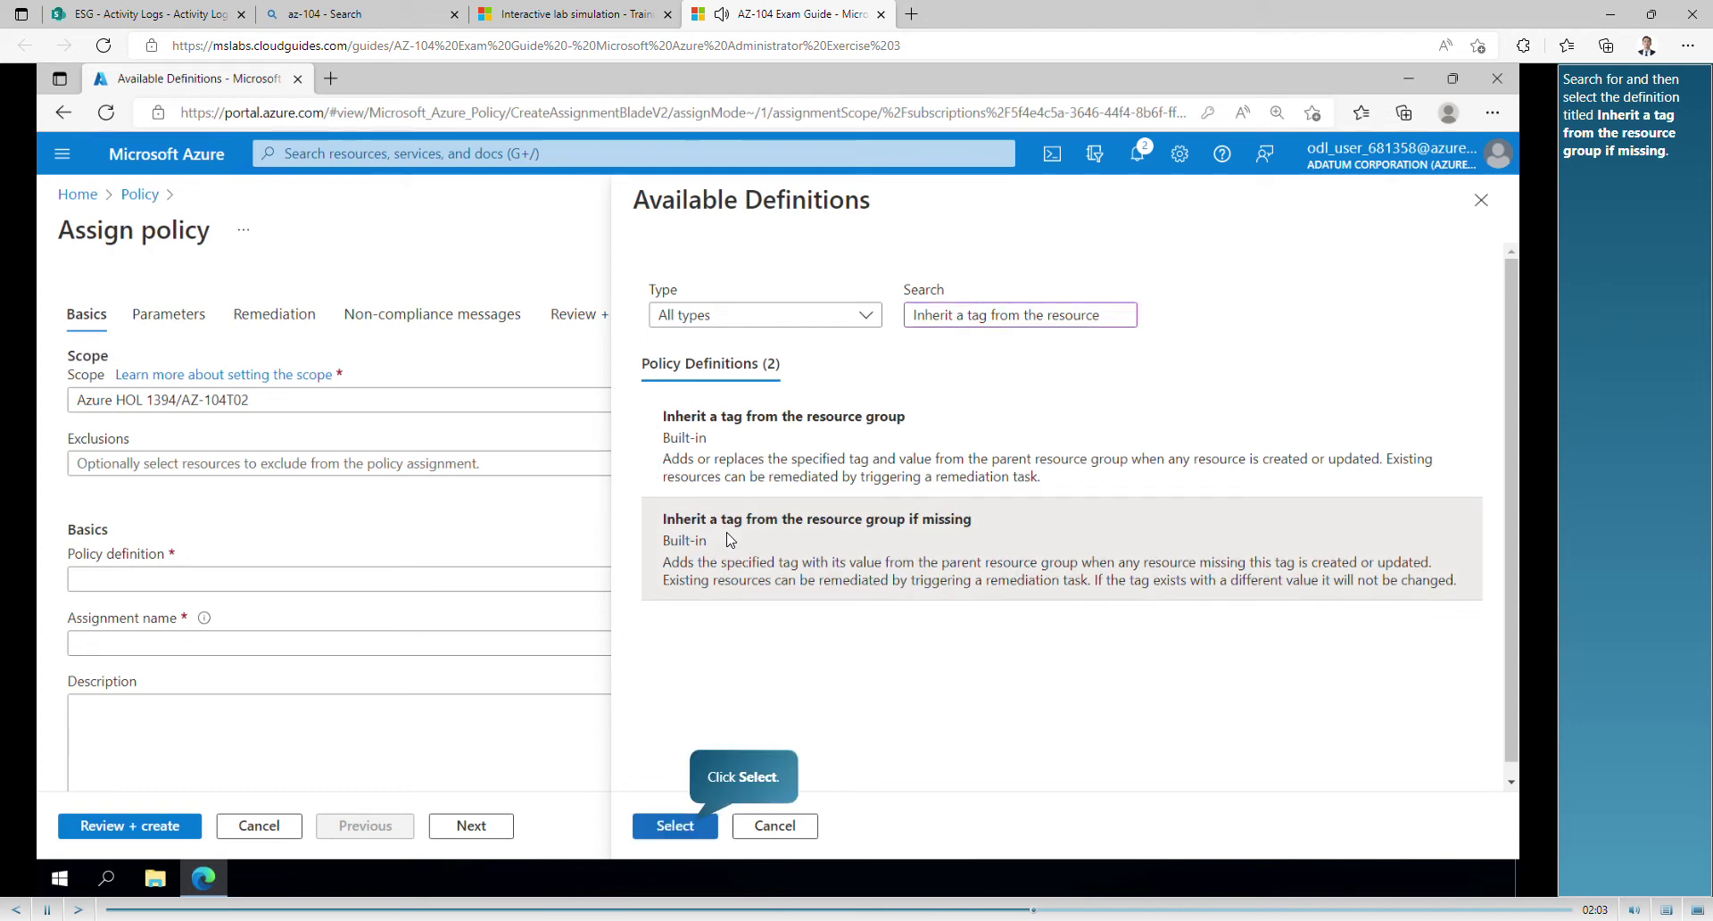
left_click(675, 825)
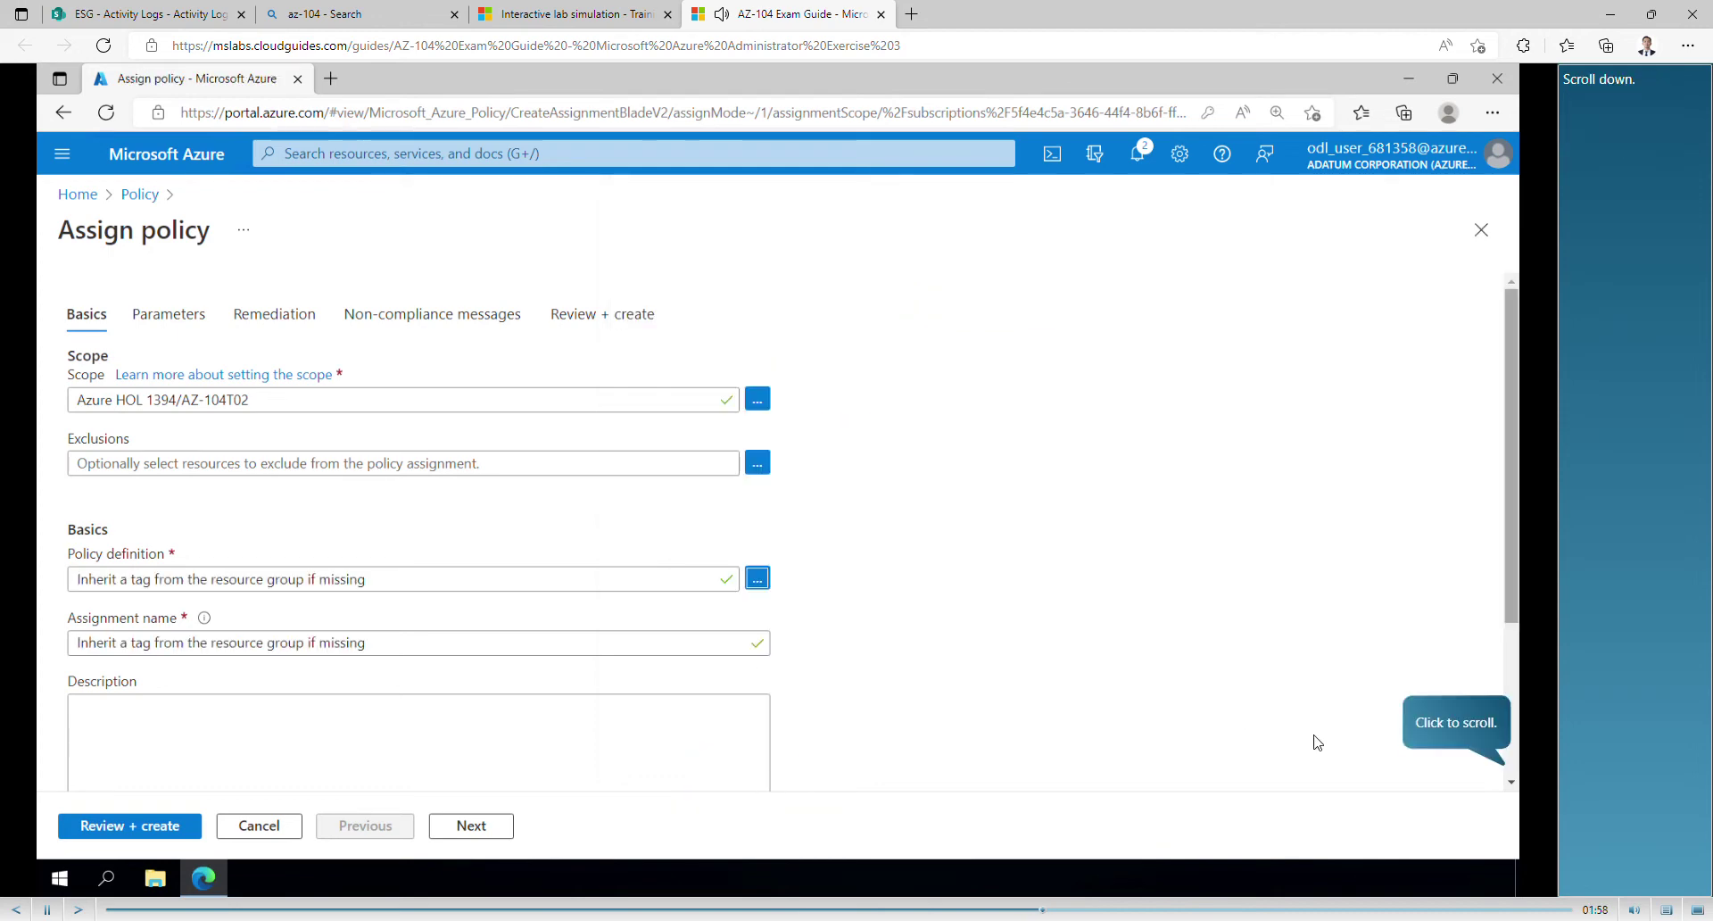
Step: Keep the remaining basic settings with policy enforcement enabled and set the Tag Name parameter to Role
left_click(1512, 782)
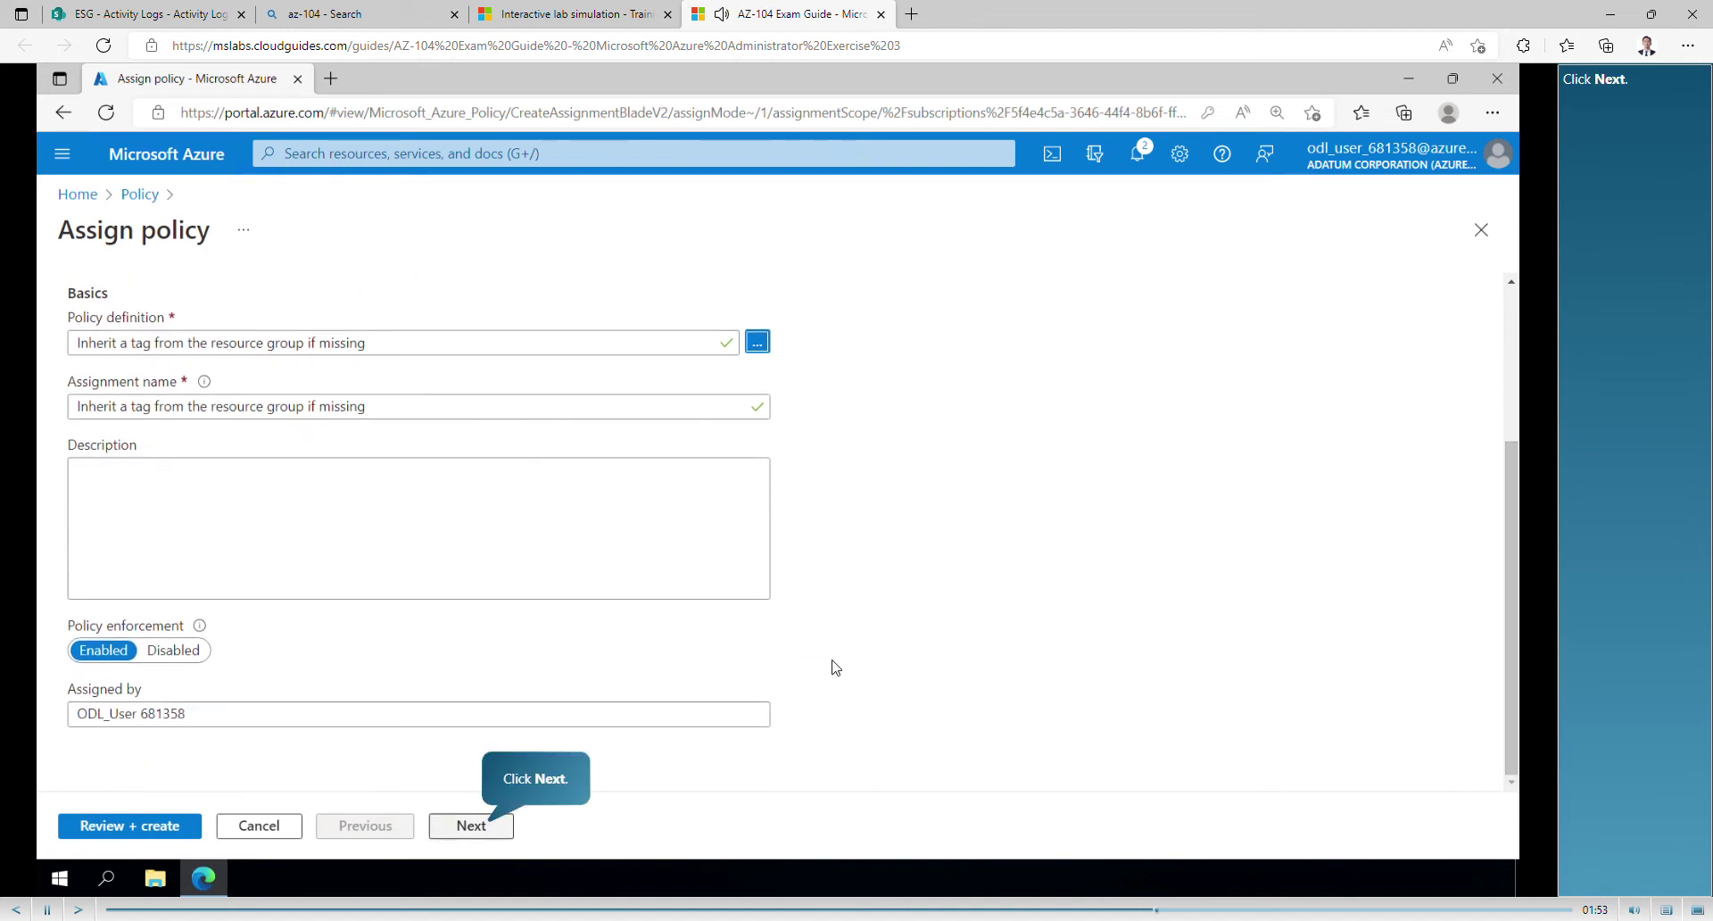
left_click(469, 826)
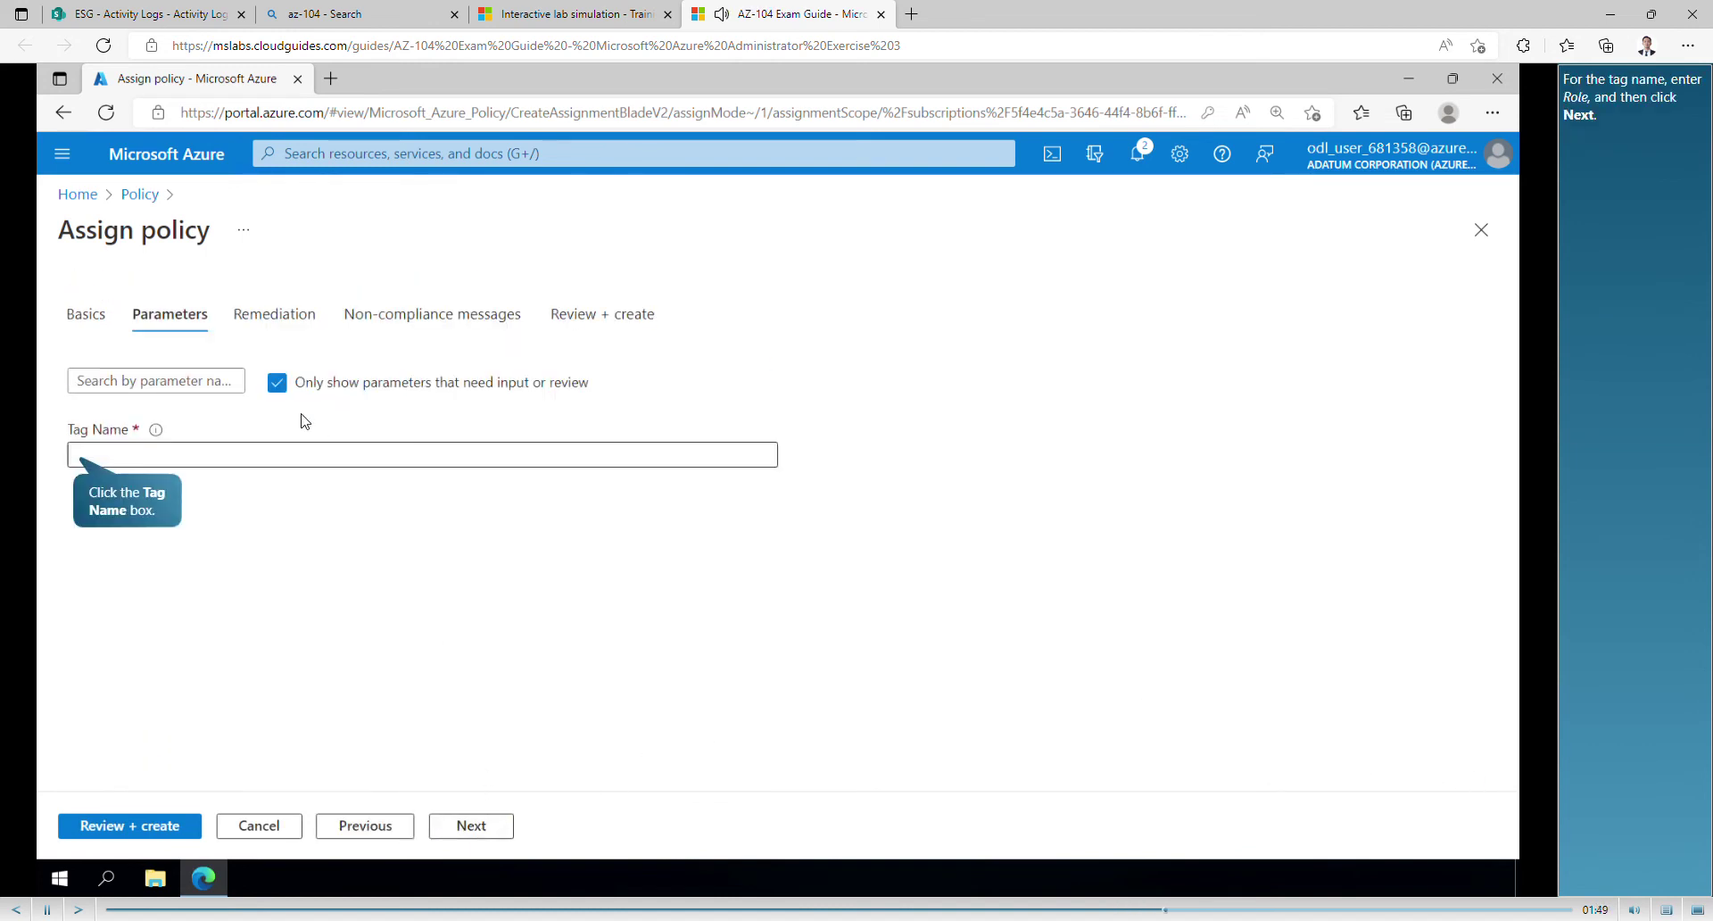
left_click(179, 457)
type("Role")
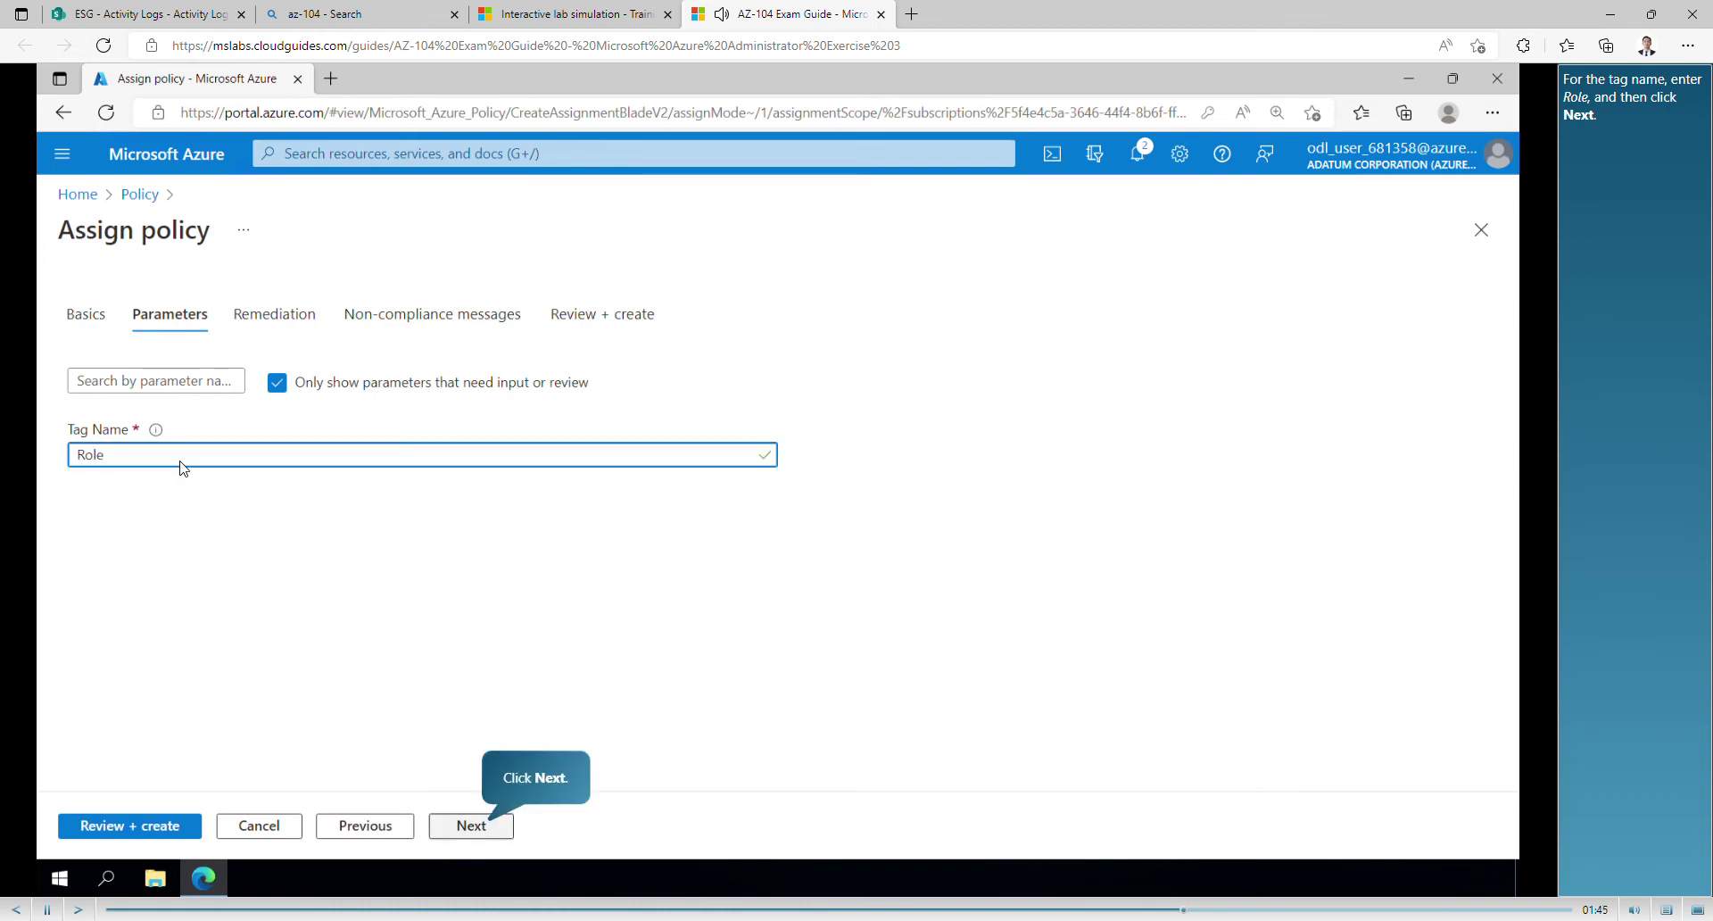
left_click(471, 825)
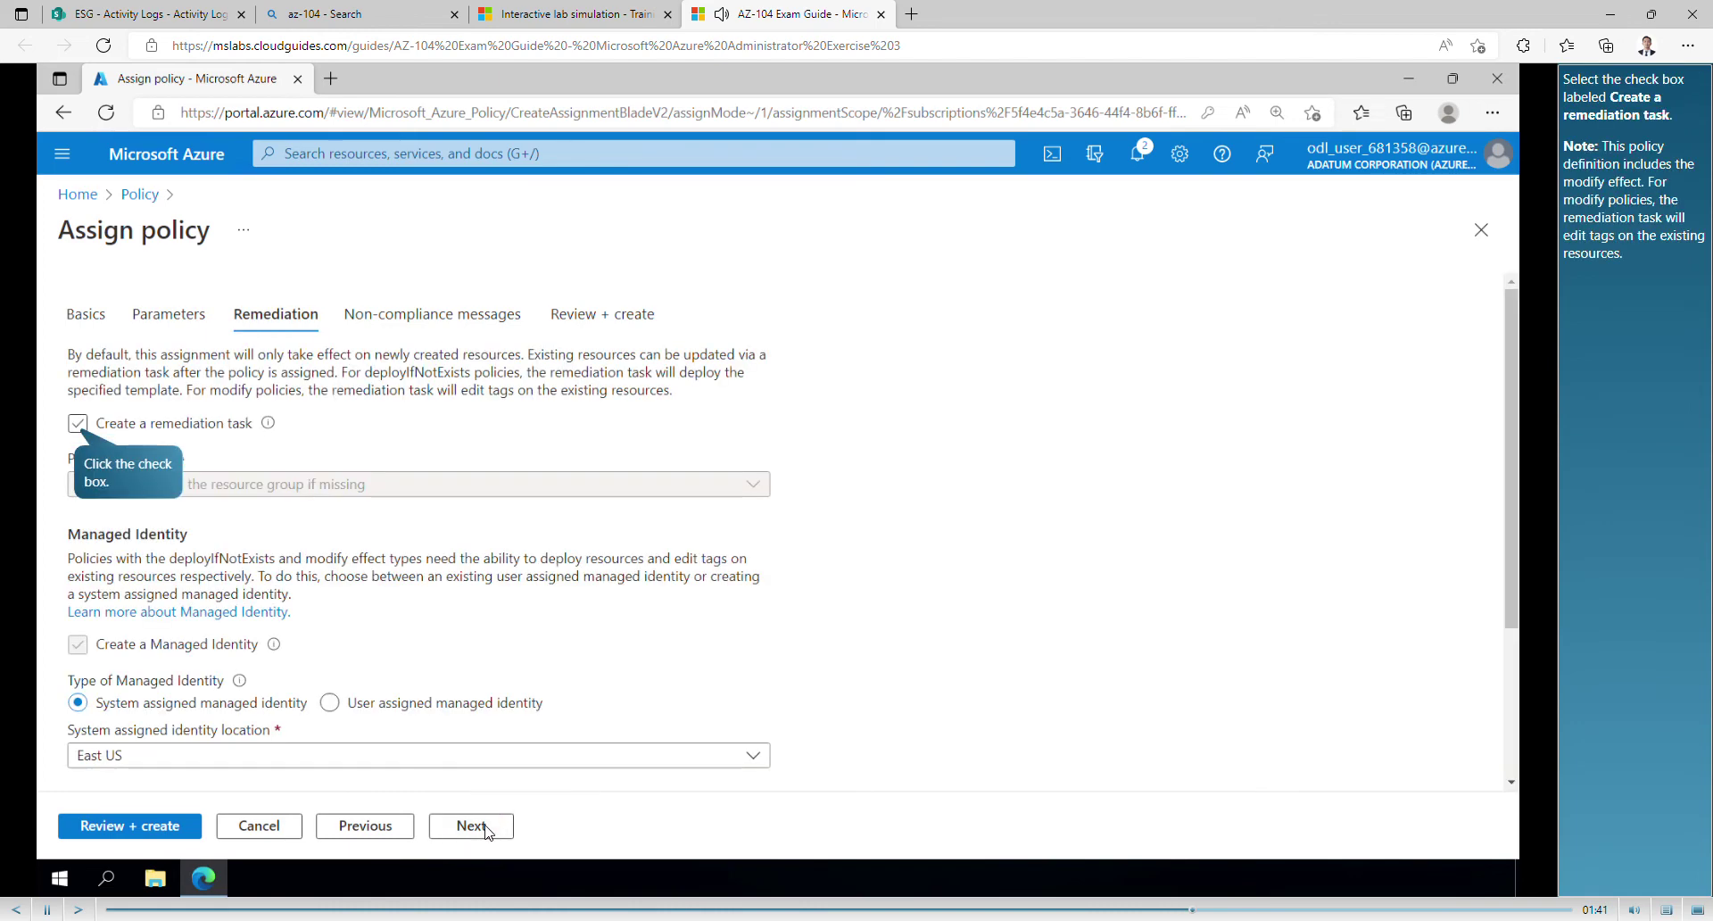
Step: Enable creation of a remediation task and create the policy assignment
left_click(79, 425)
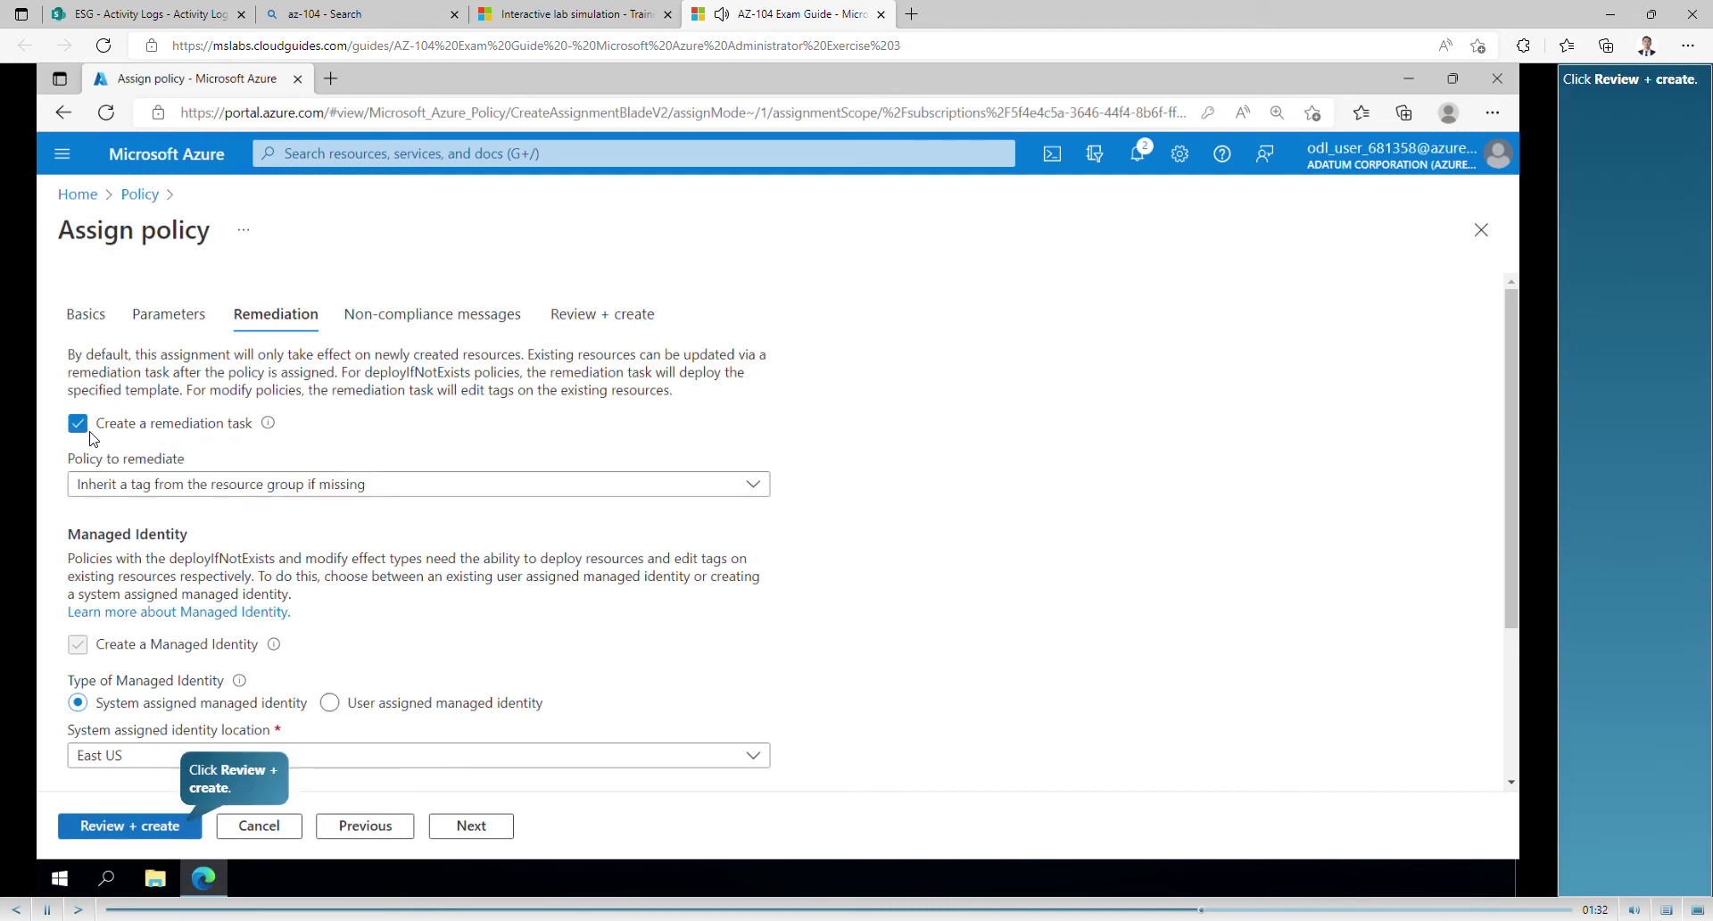
left_click(126, 827)
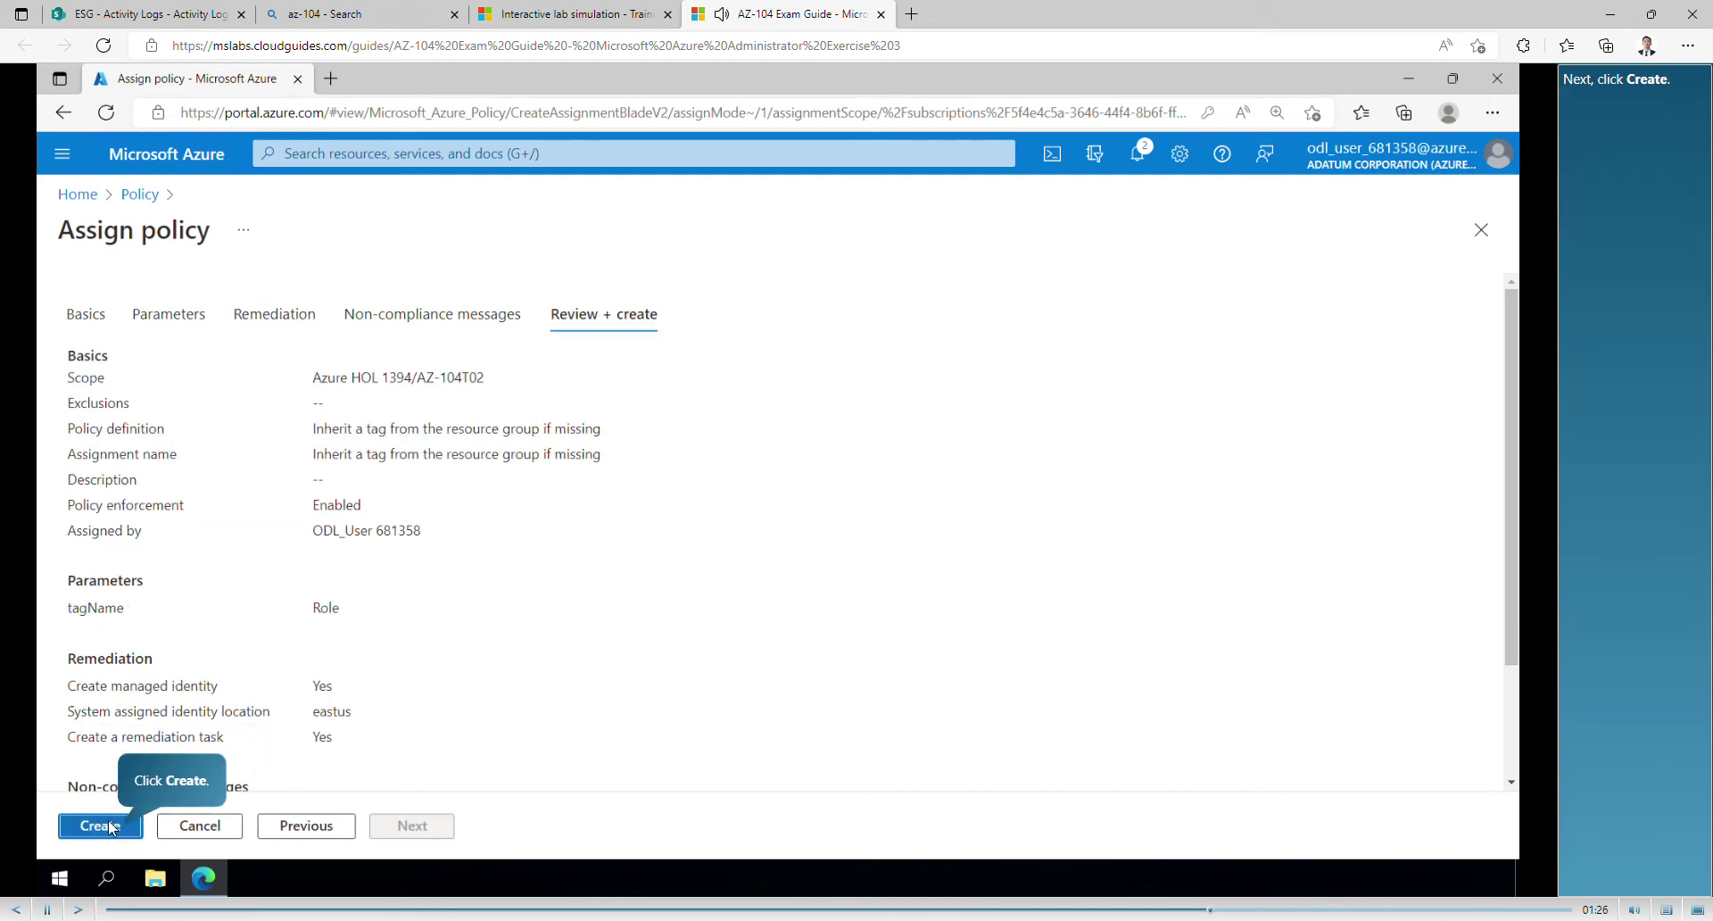
left_click(109, 824)
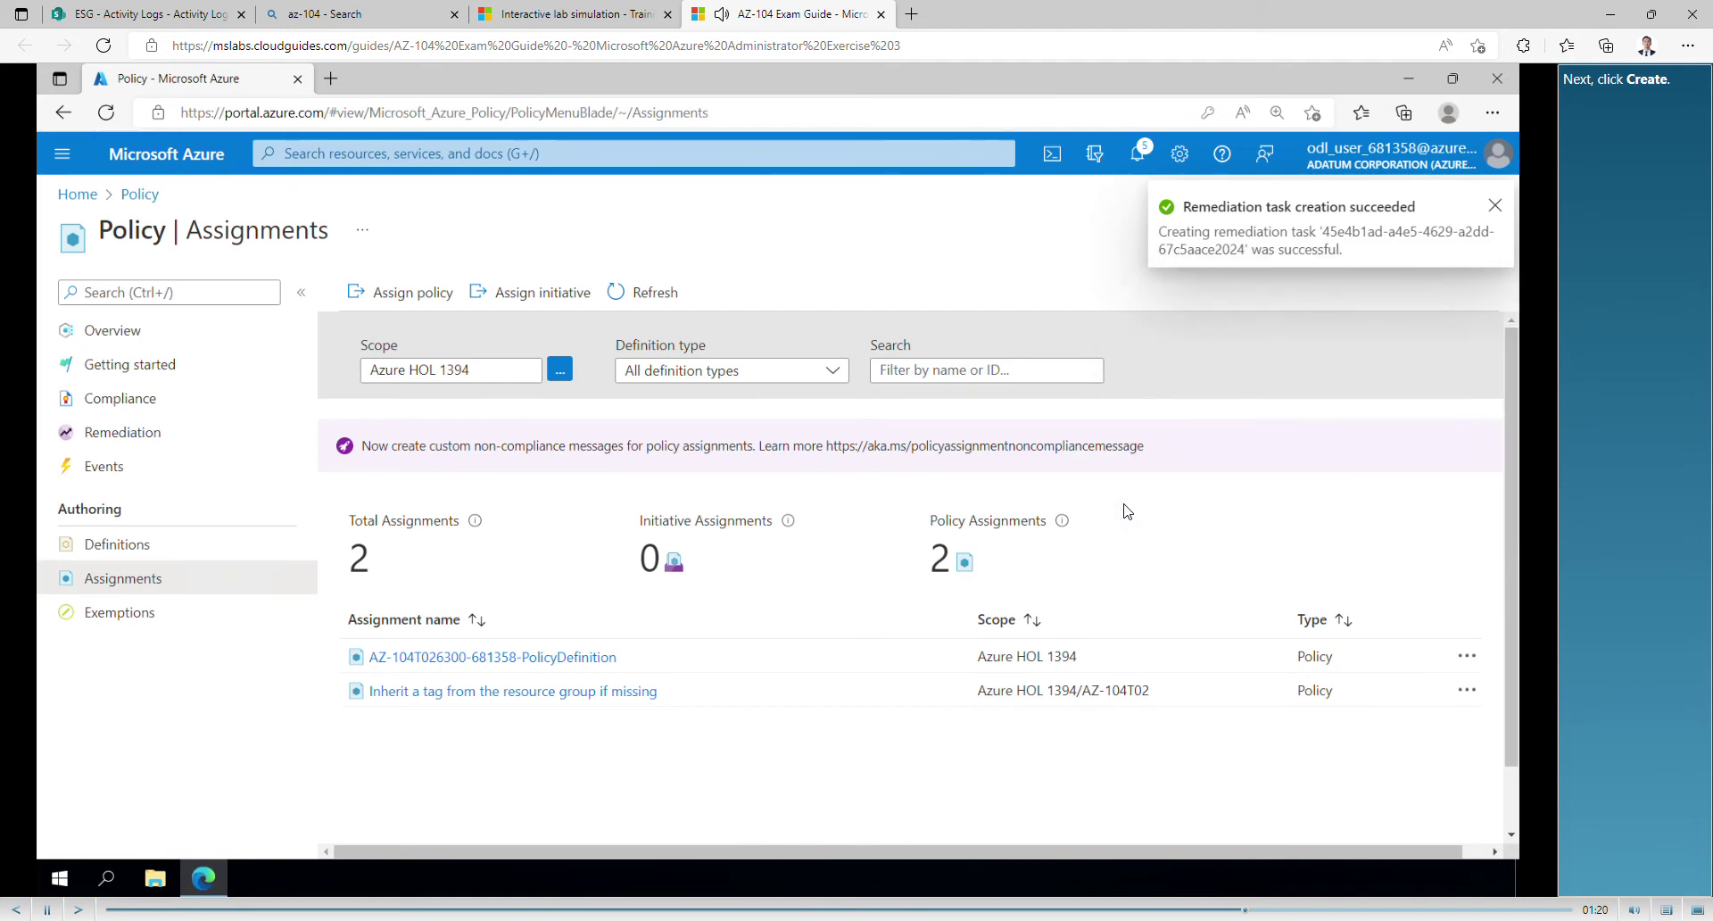
Step: Return to the AZ-104T02 resource group and start creating another storage account in it
left_click(419, 153)
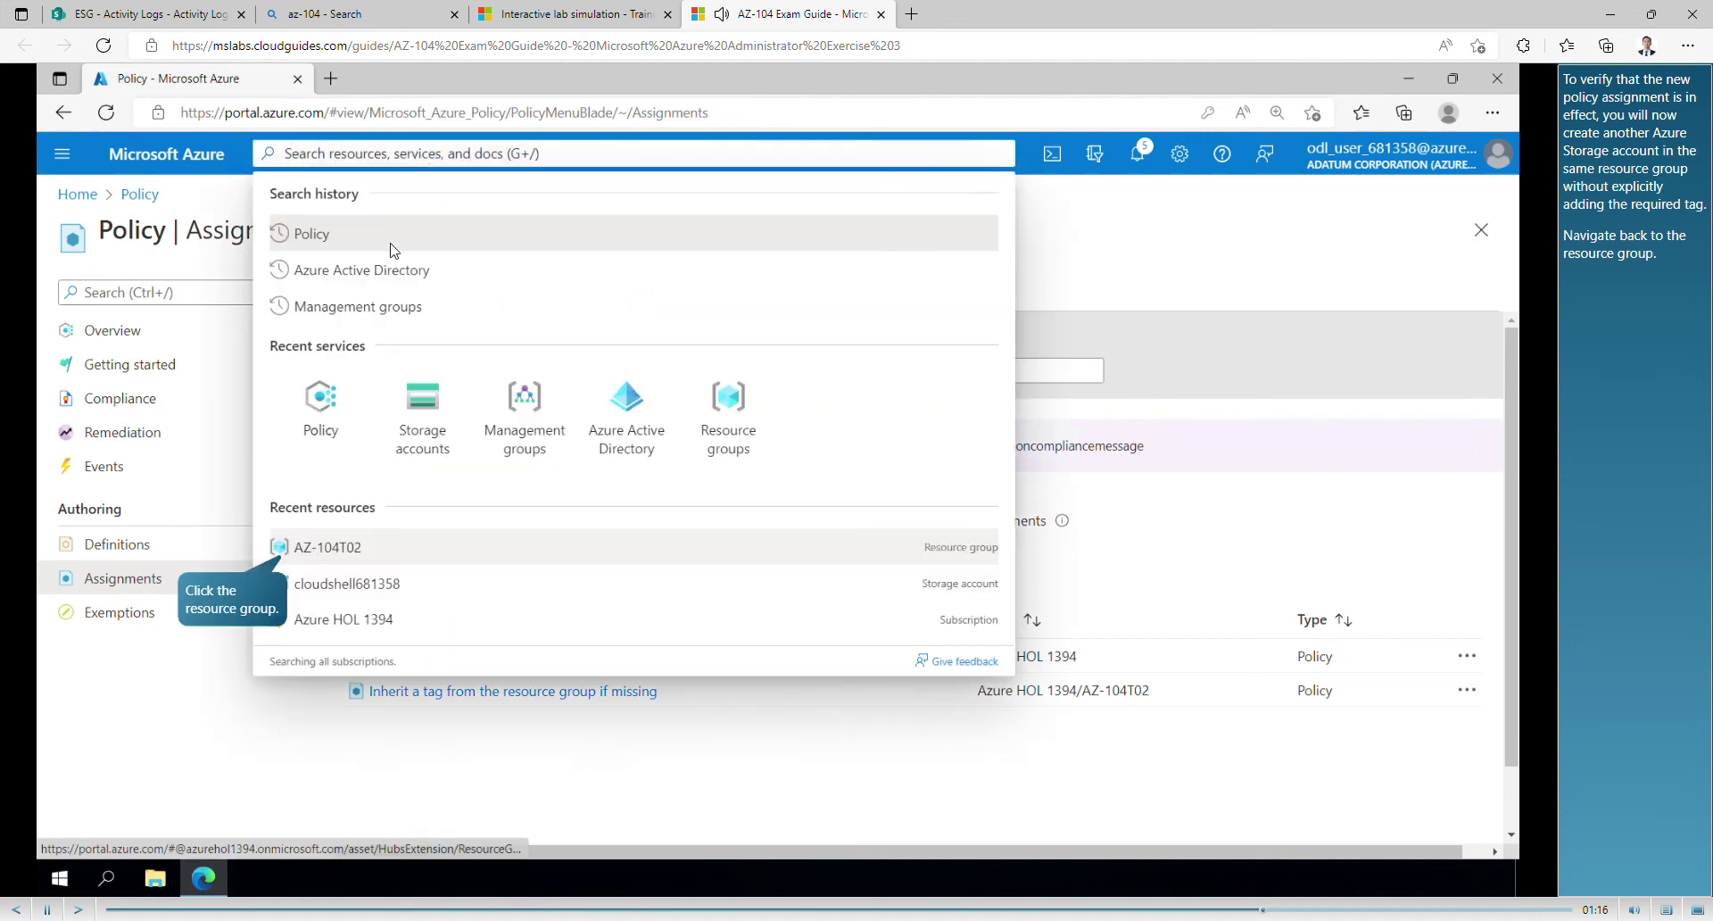
left_click(337, 549)
left_click(403, 301)
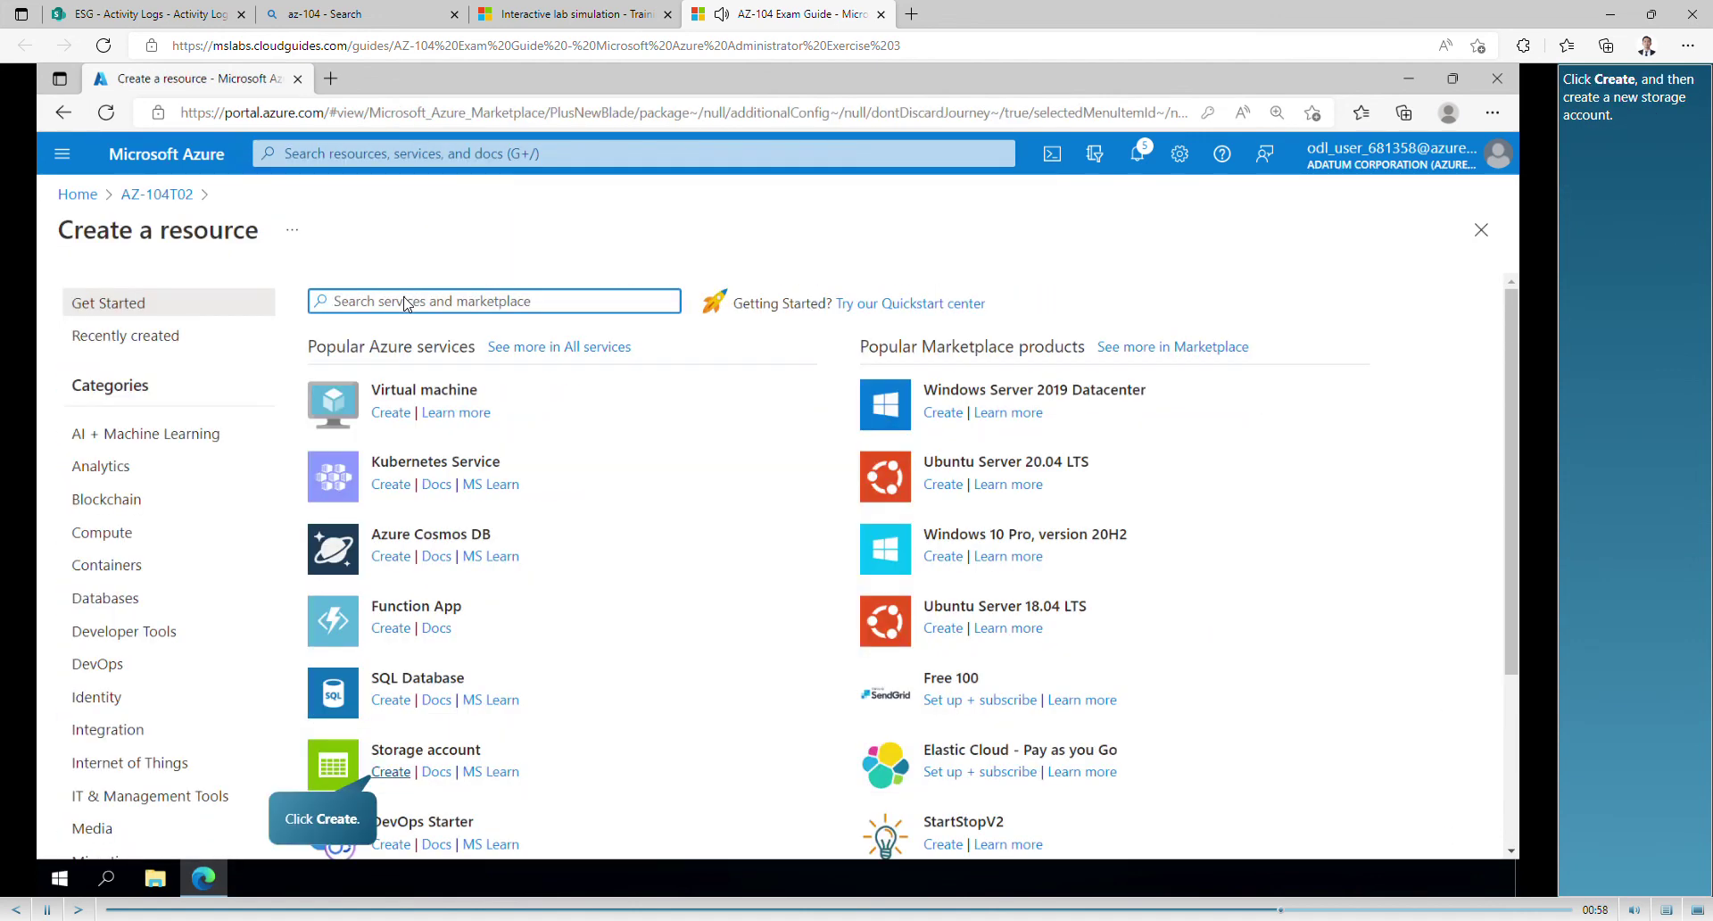
left_click(397, 780)
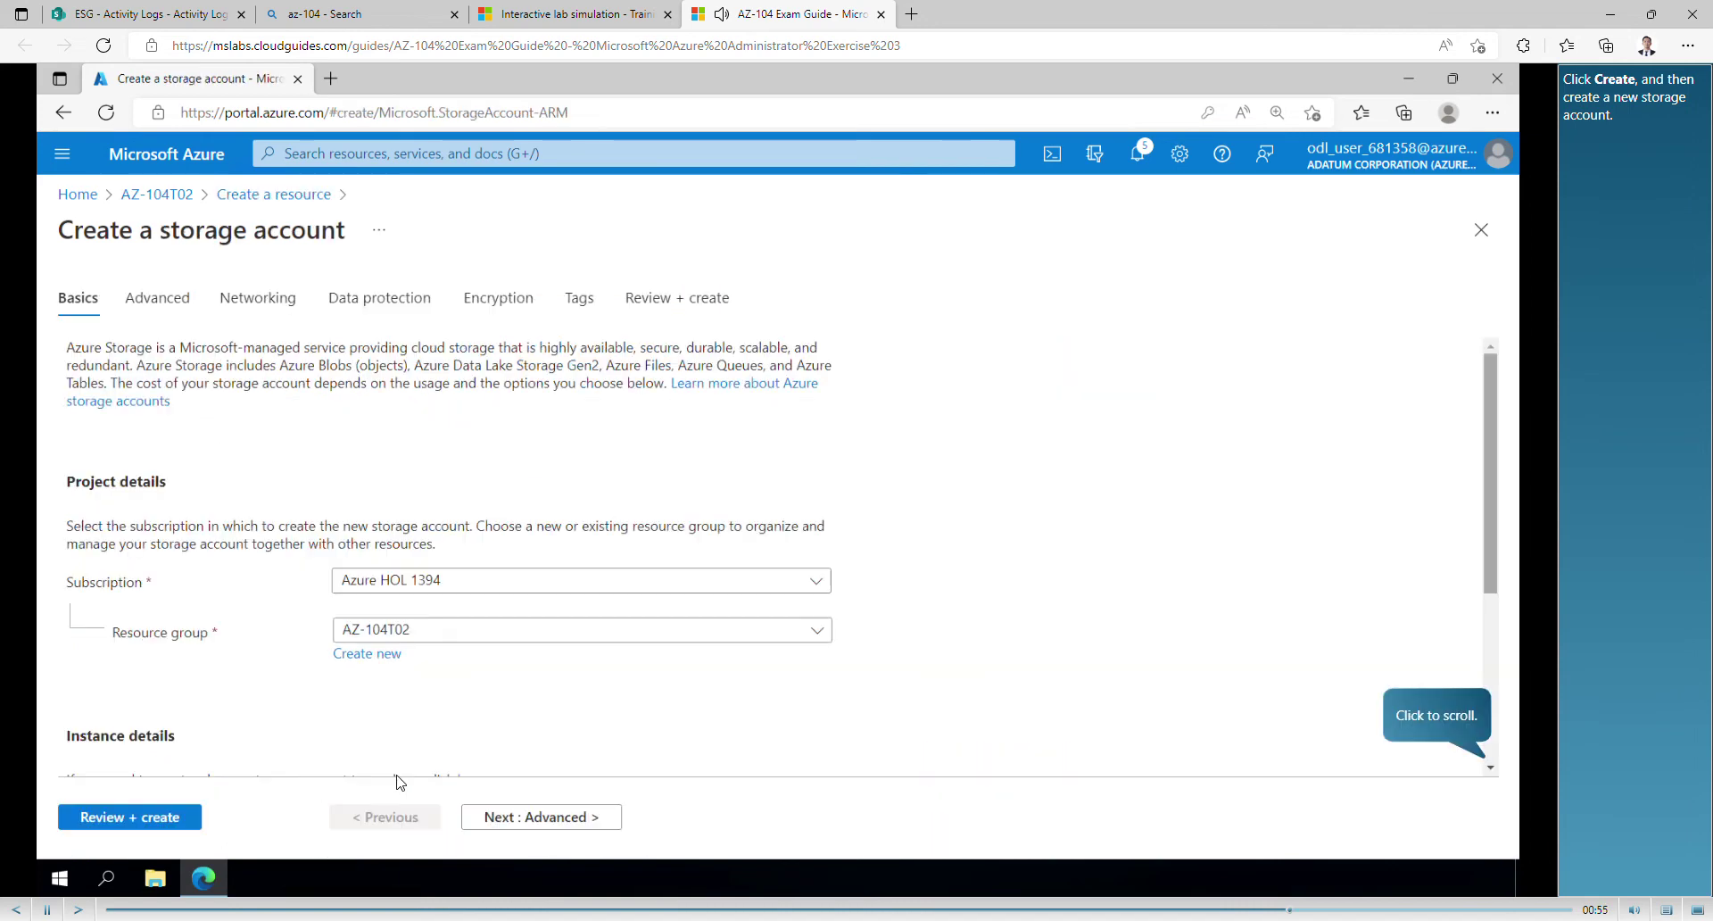
Step: Name the storage account mystorage681358, validate its configuration and create it without adding tags
left_click(1491, 771)
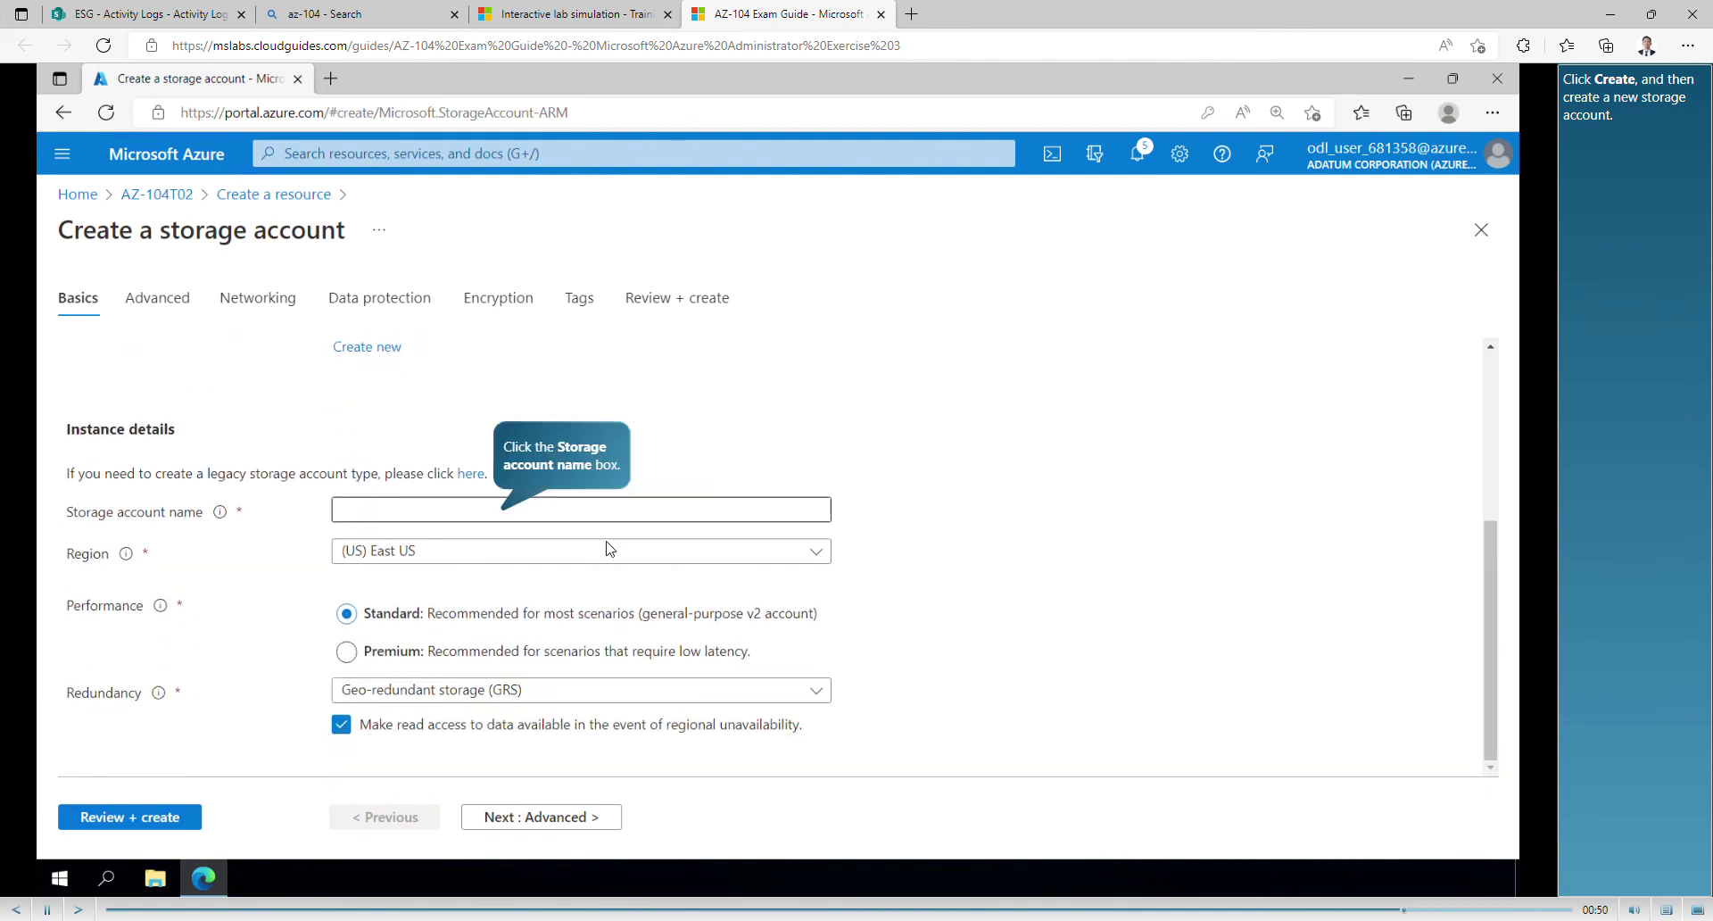
left_click(572, 510)
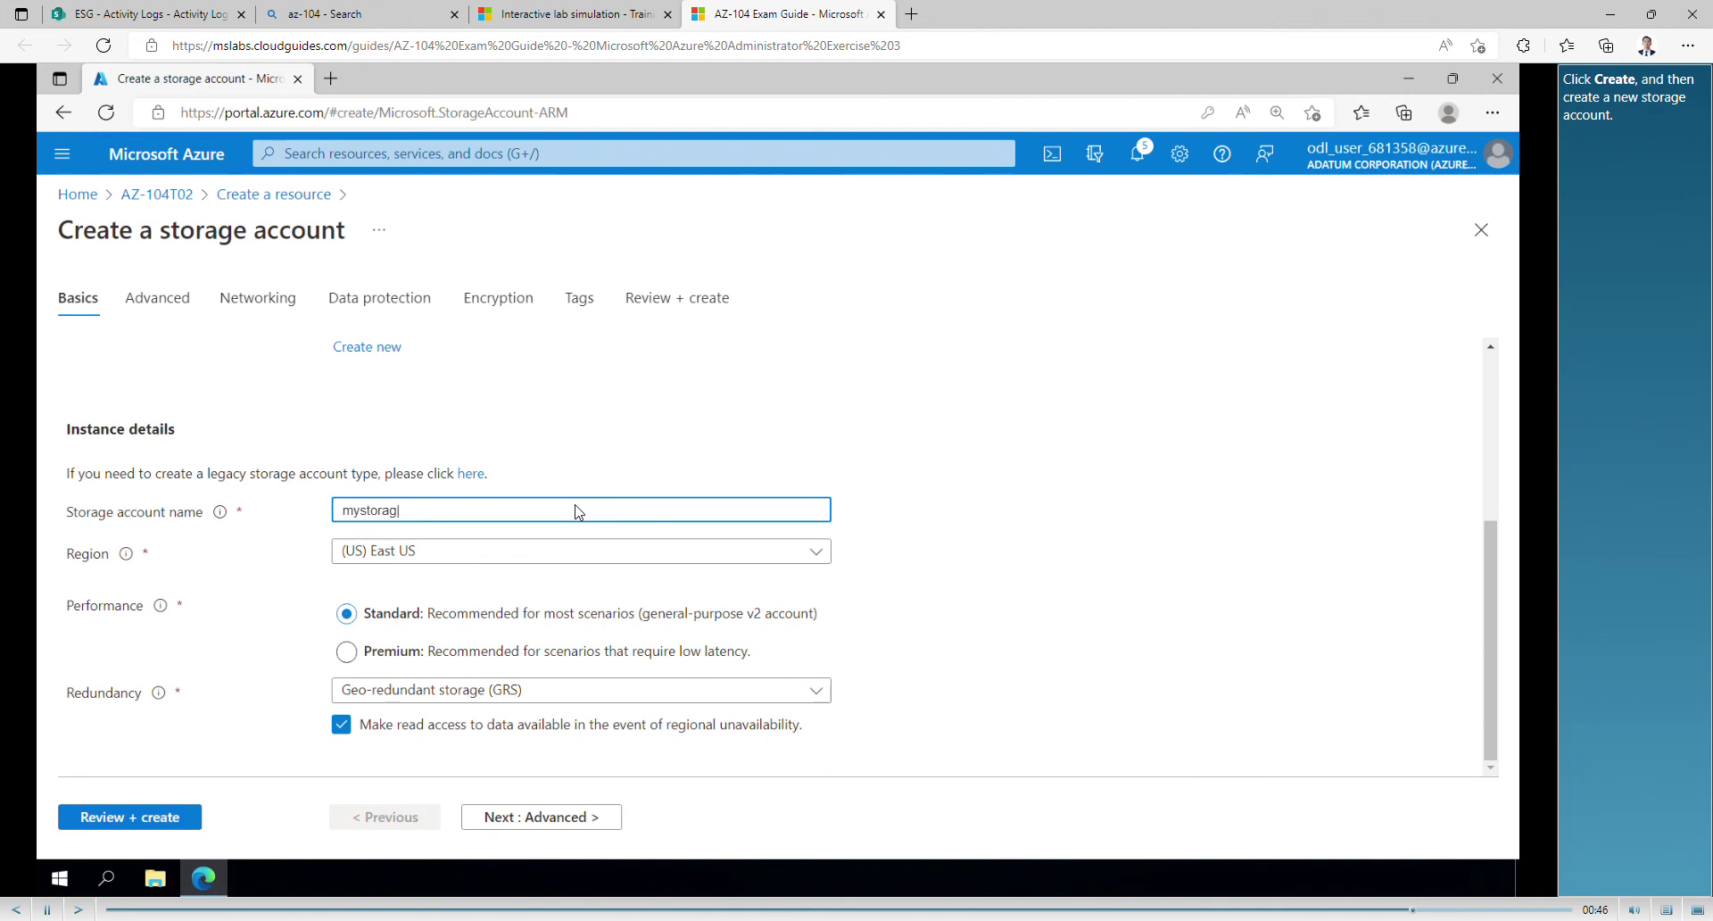
left_click(171, 817)
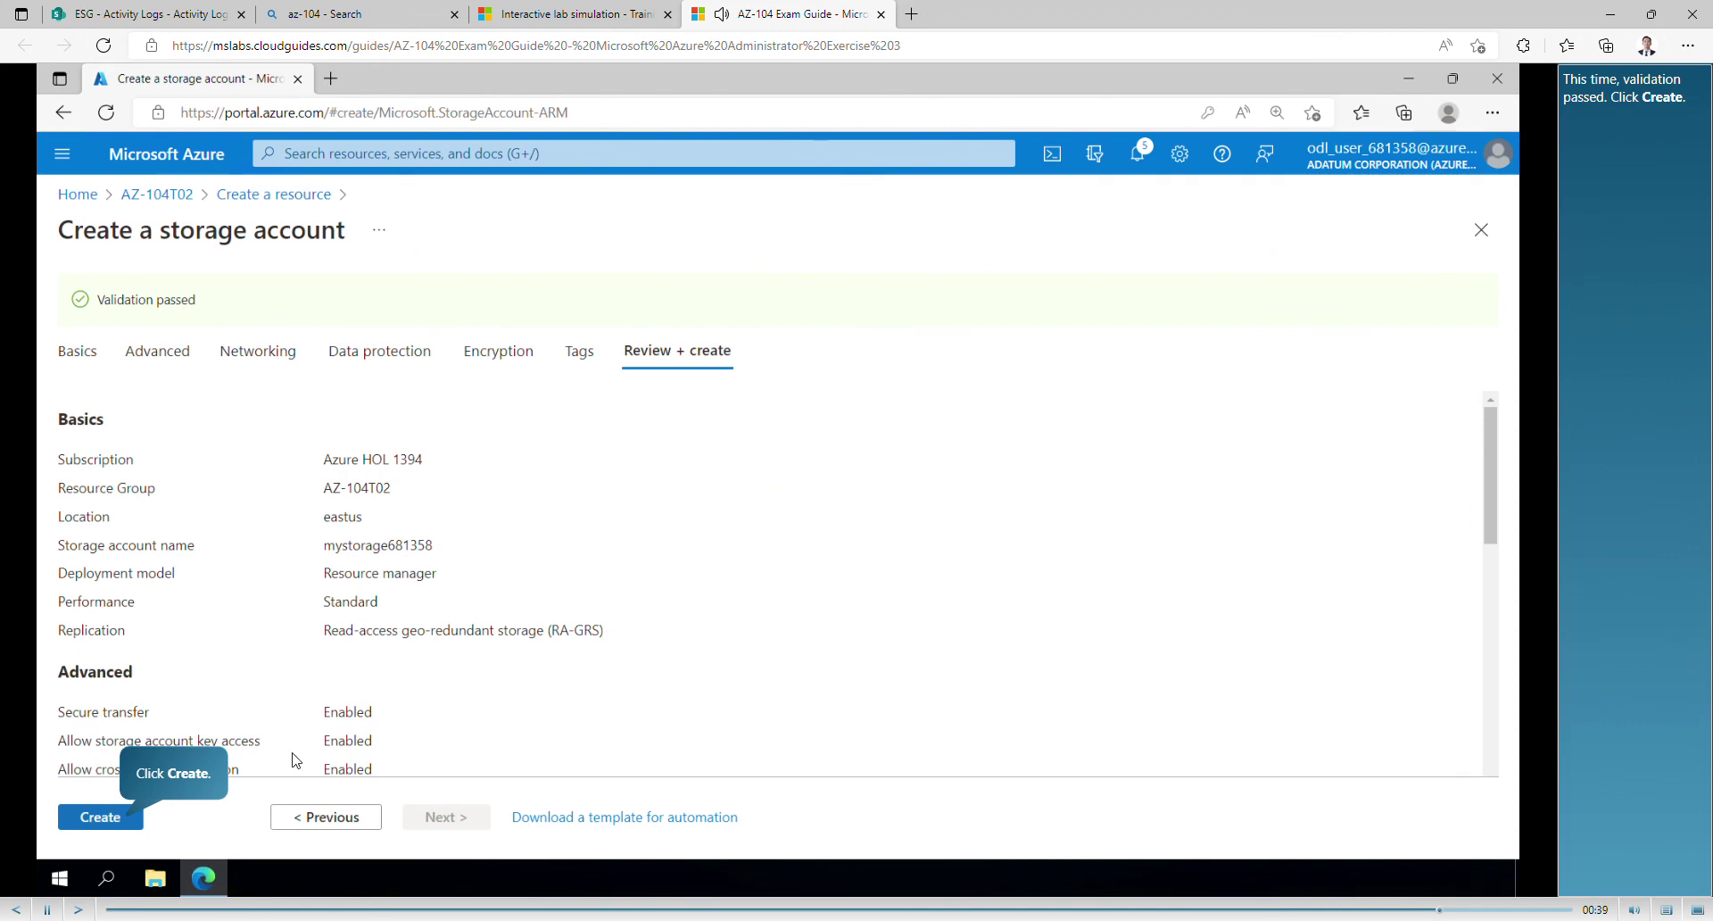
left_click(120, 818)
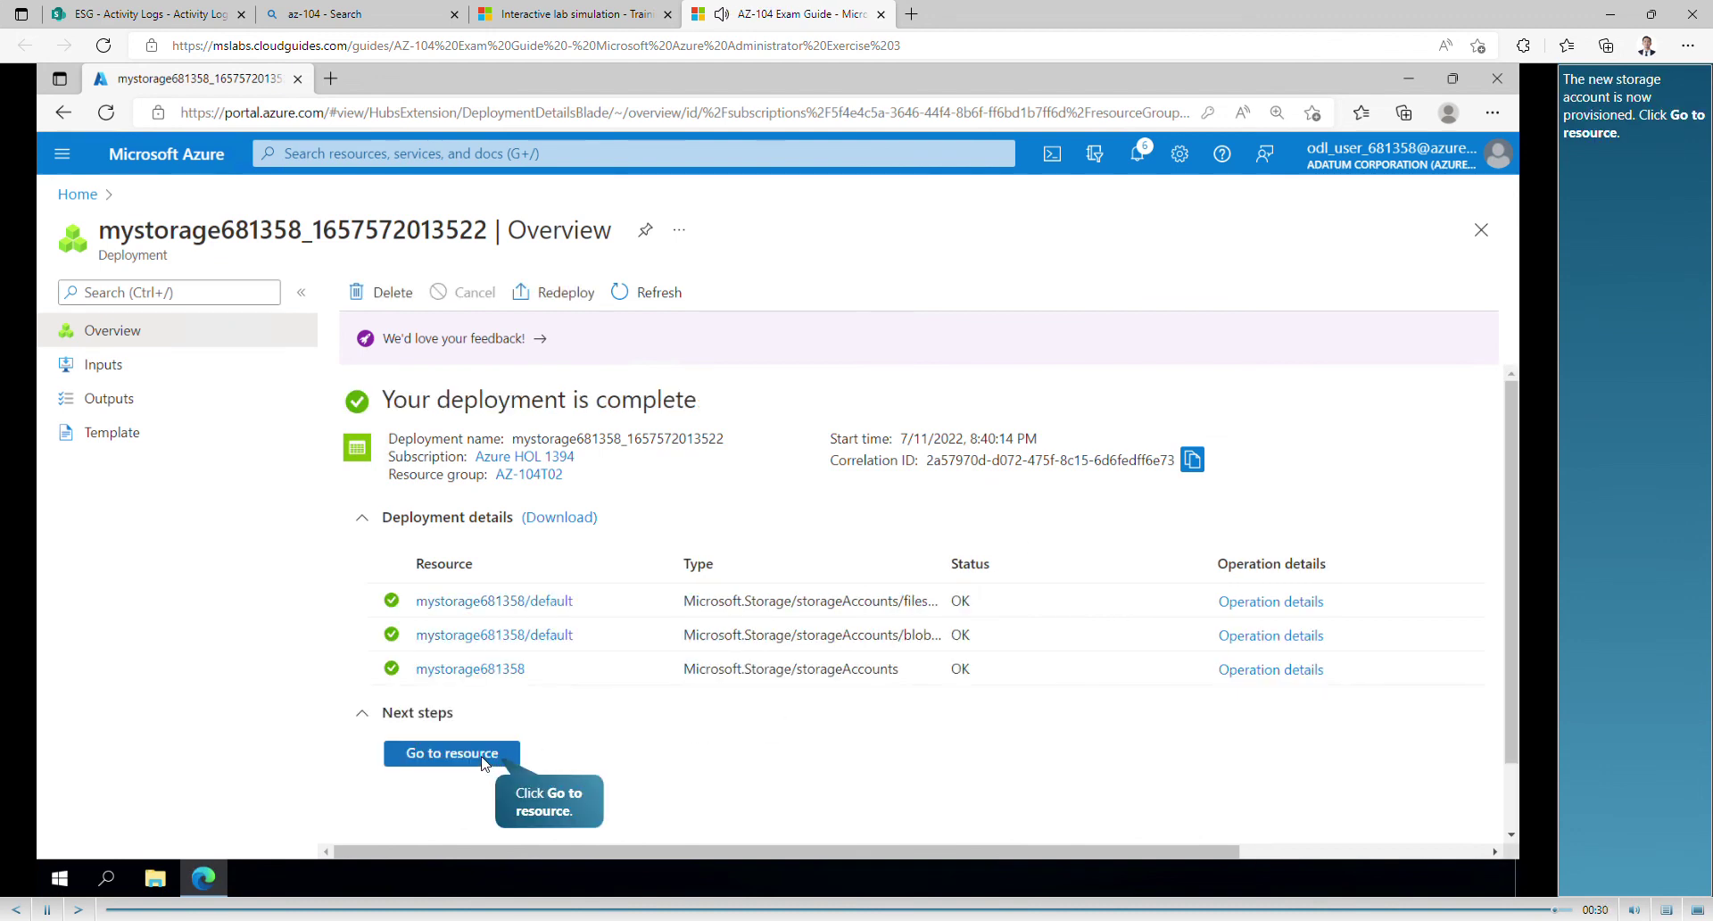
Step: Open the deployed storage account's overview, check its tags and finish the lab simulation
left_click(452, 753)
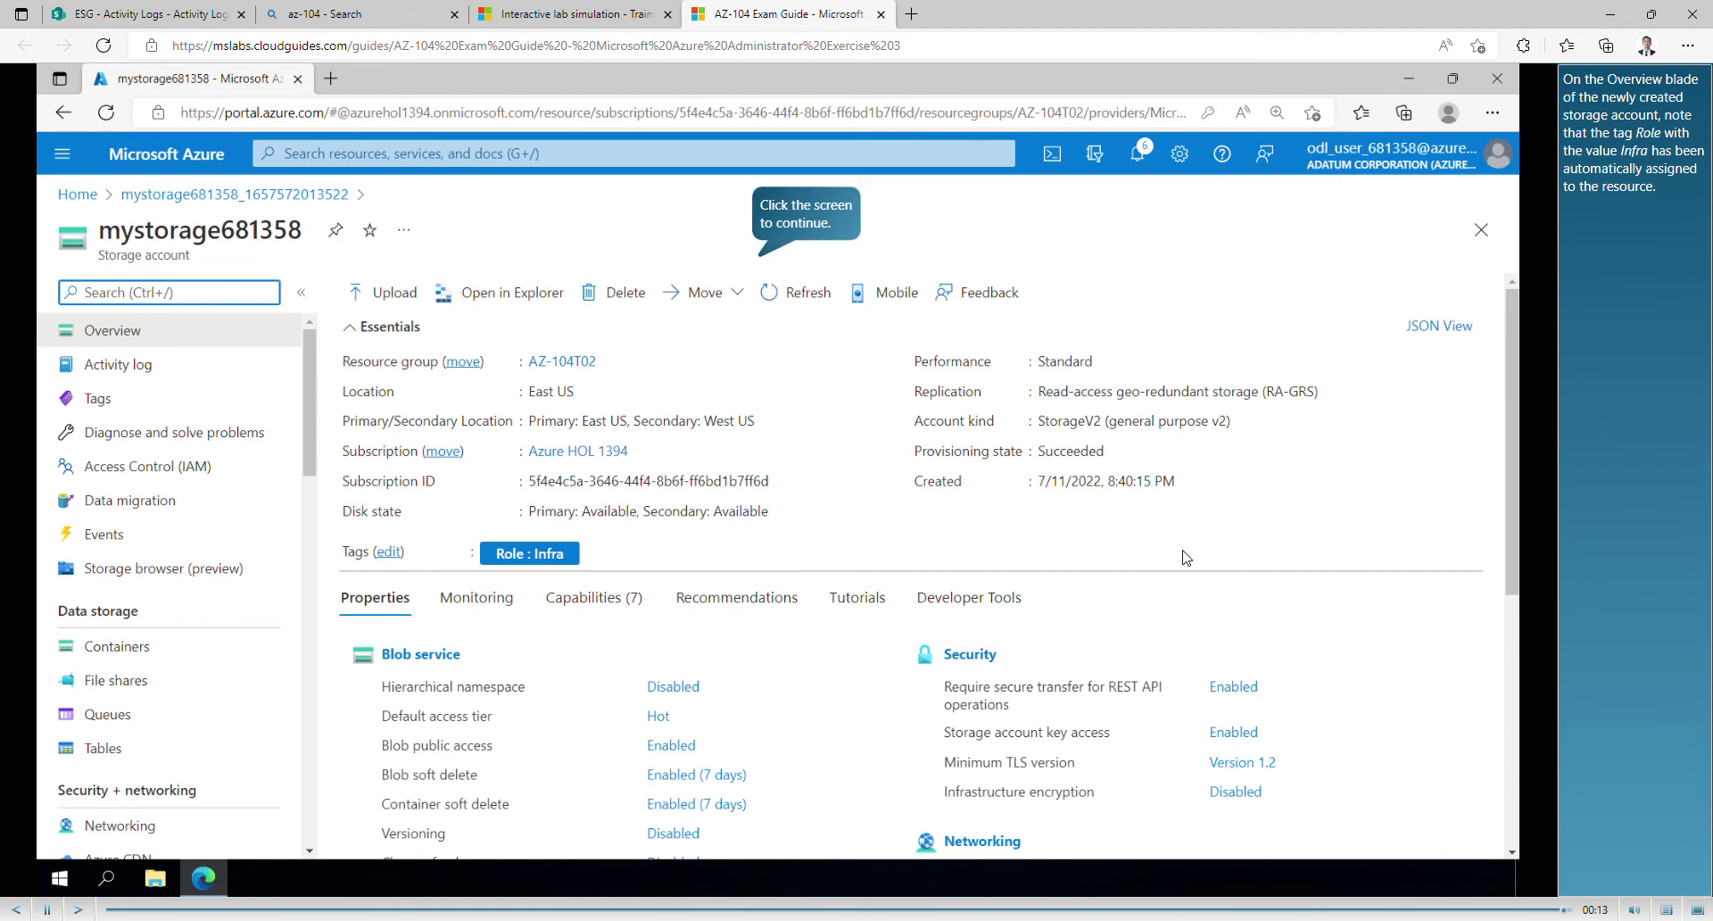
left_click(826, 258)
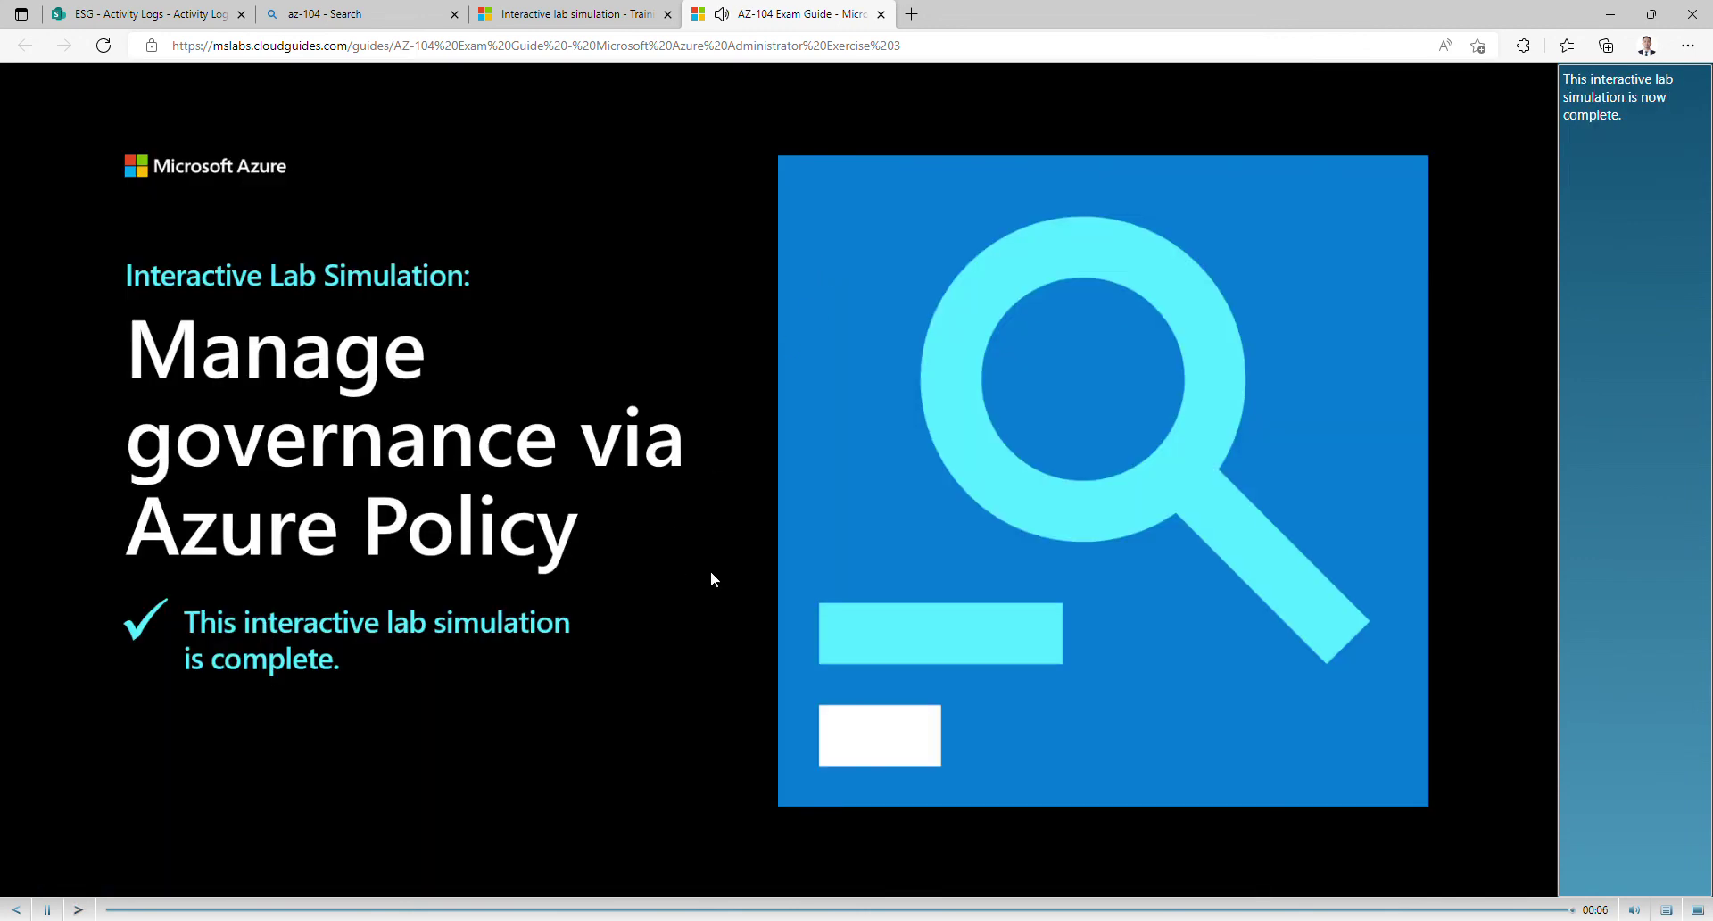